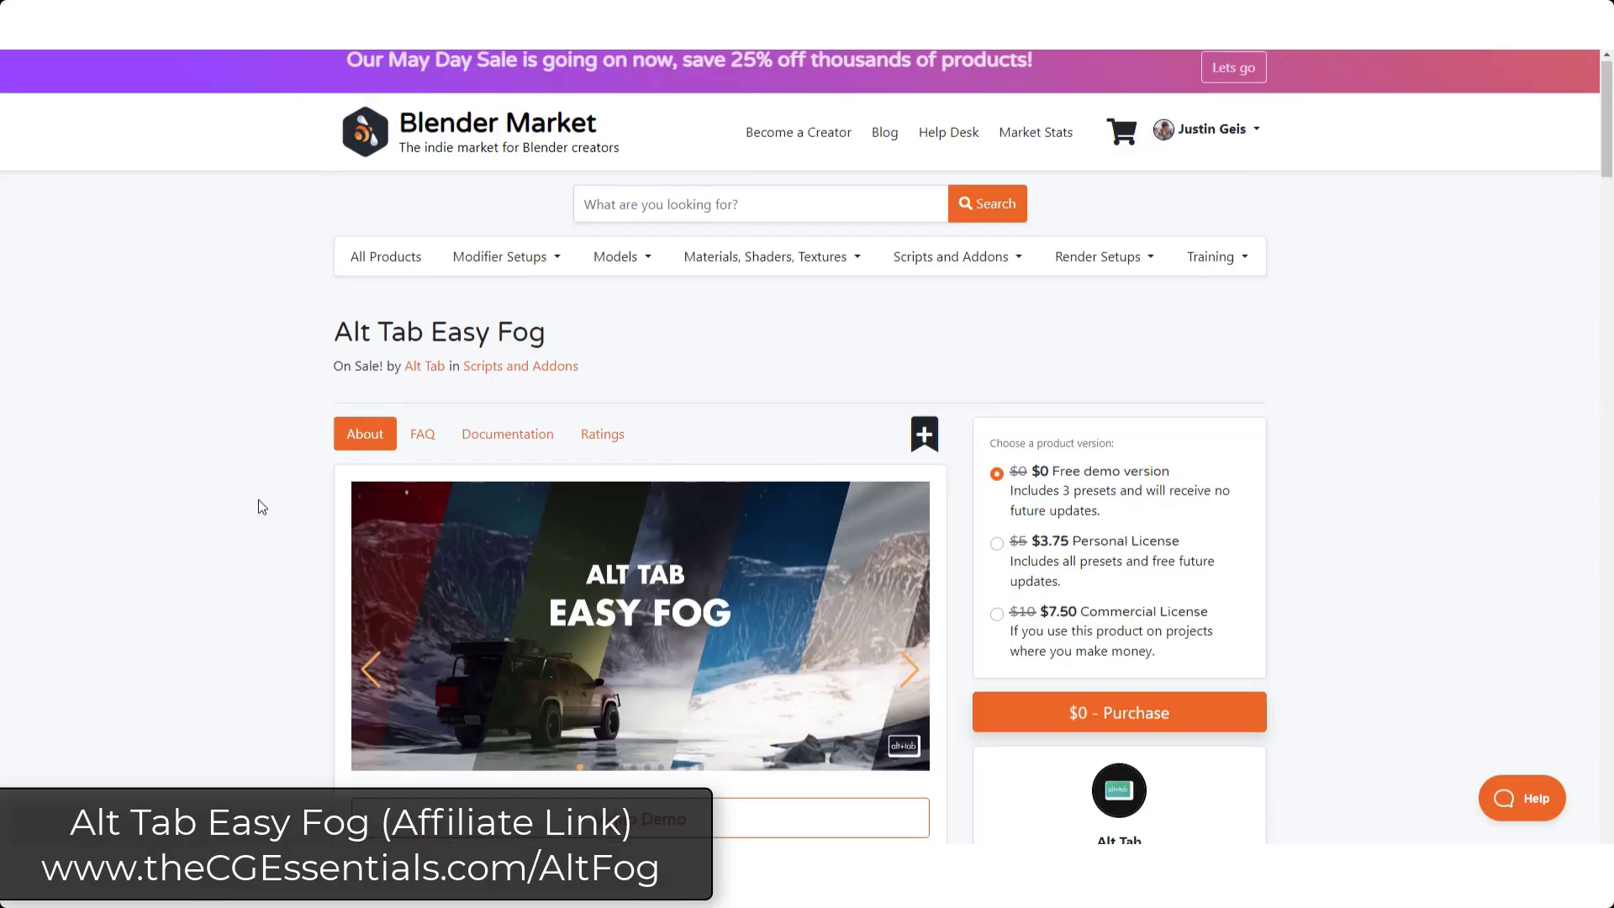
Scroll up and down through the Alt Tab Easy Fog product page on Blender Market
scroll(259, 501, "down", 1)
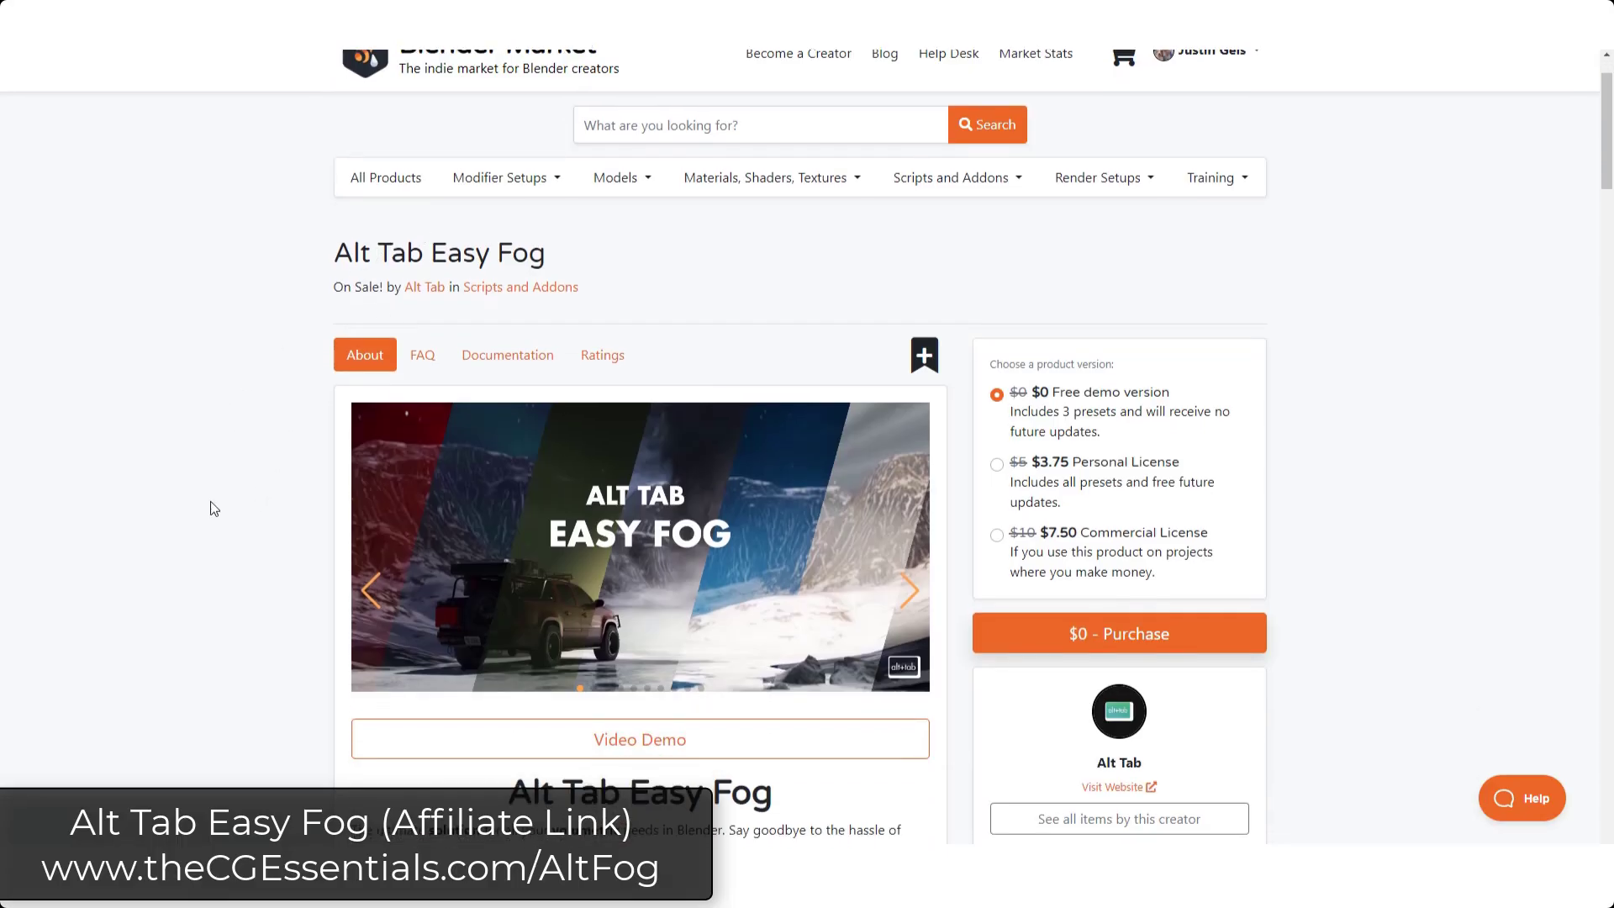
scroll(211, 502, "down", 3)
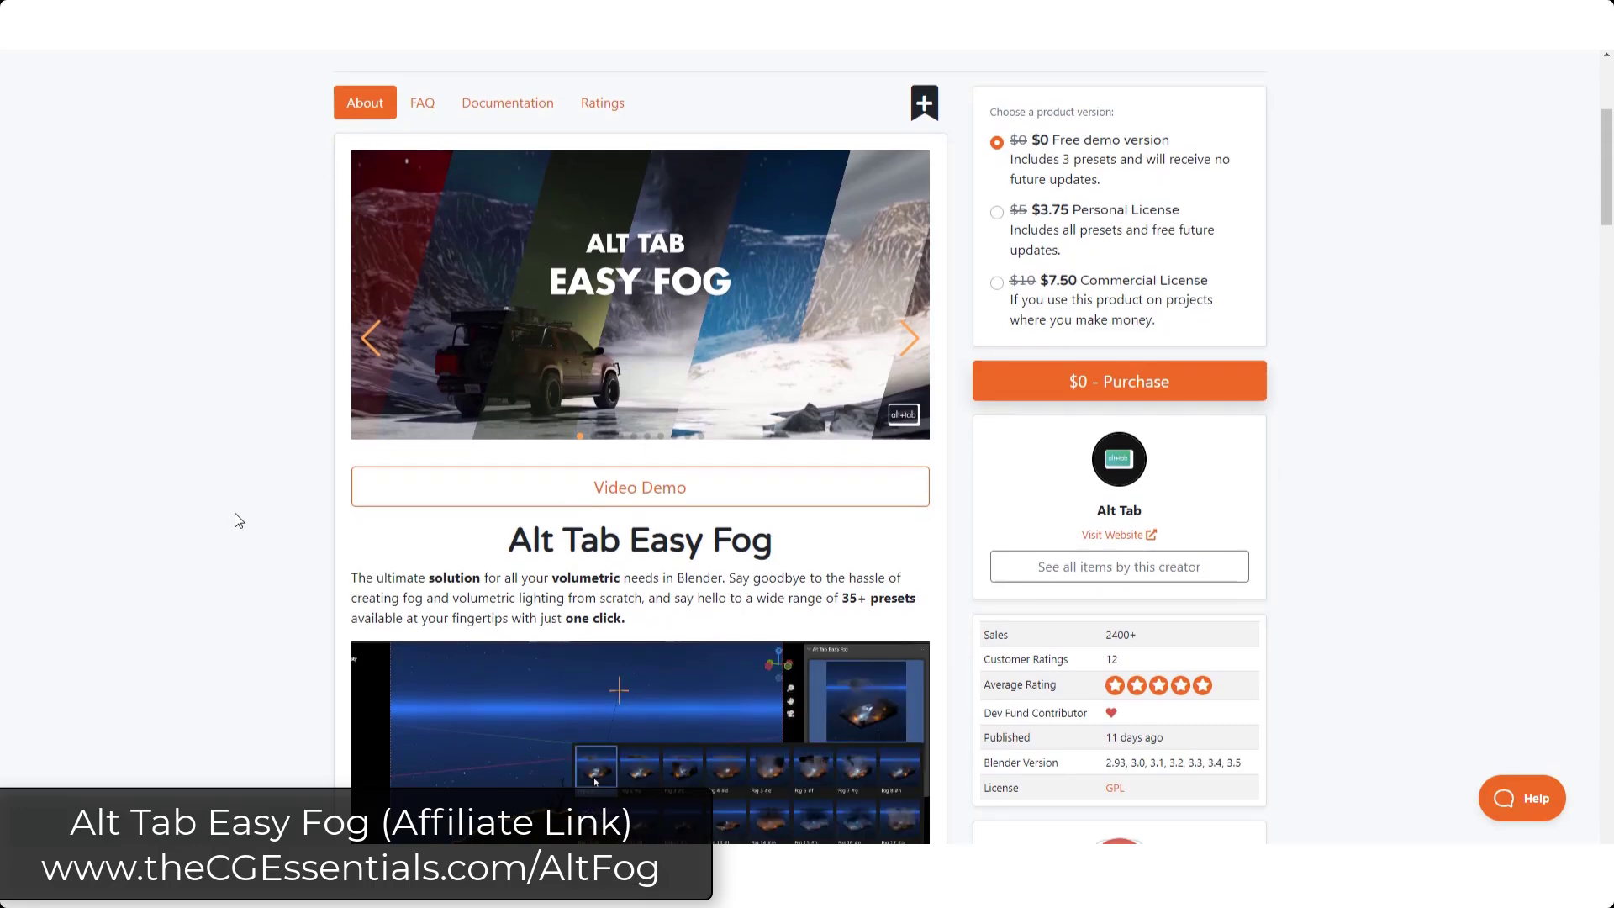
scroll(235, 515, "down", 2)
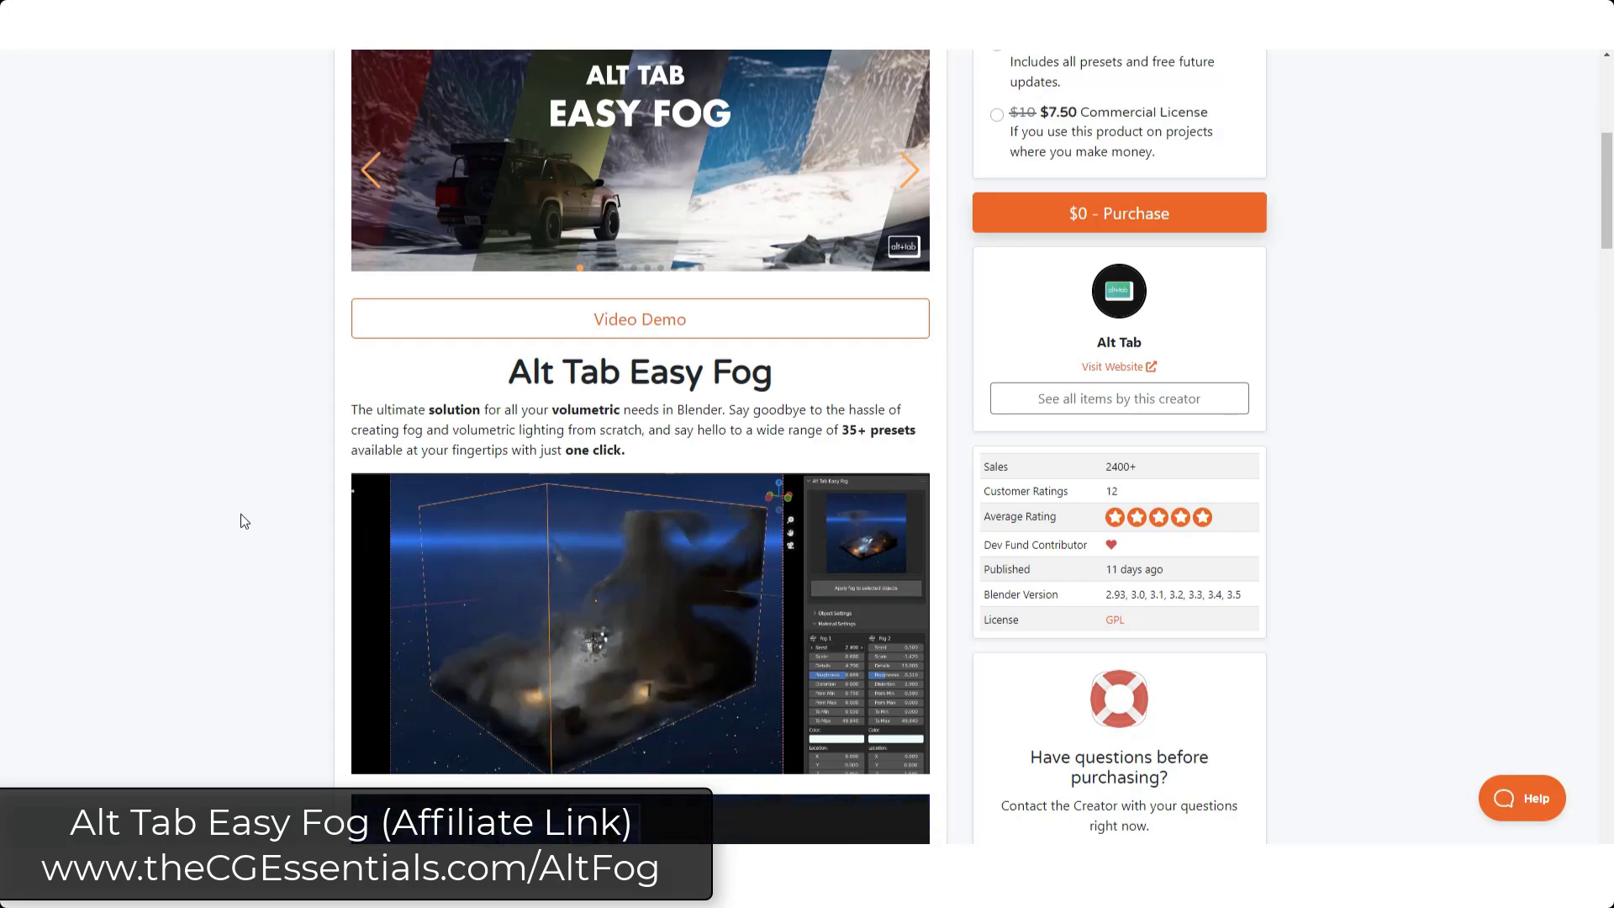
scroll(240, 513, "down", 2)
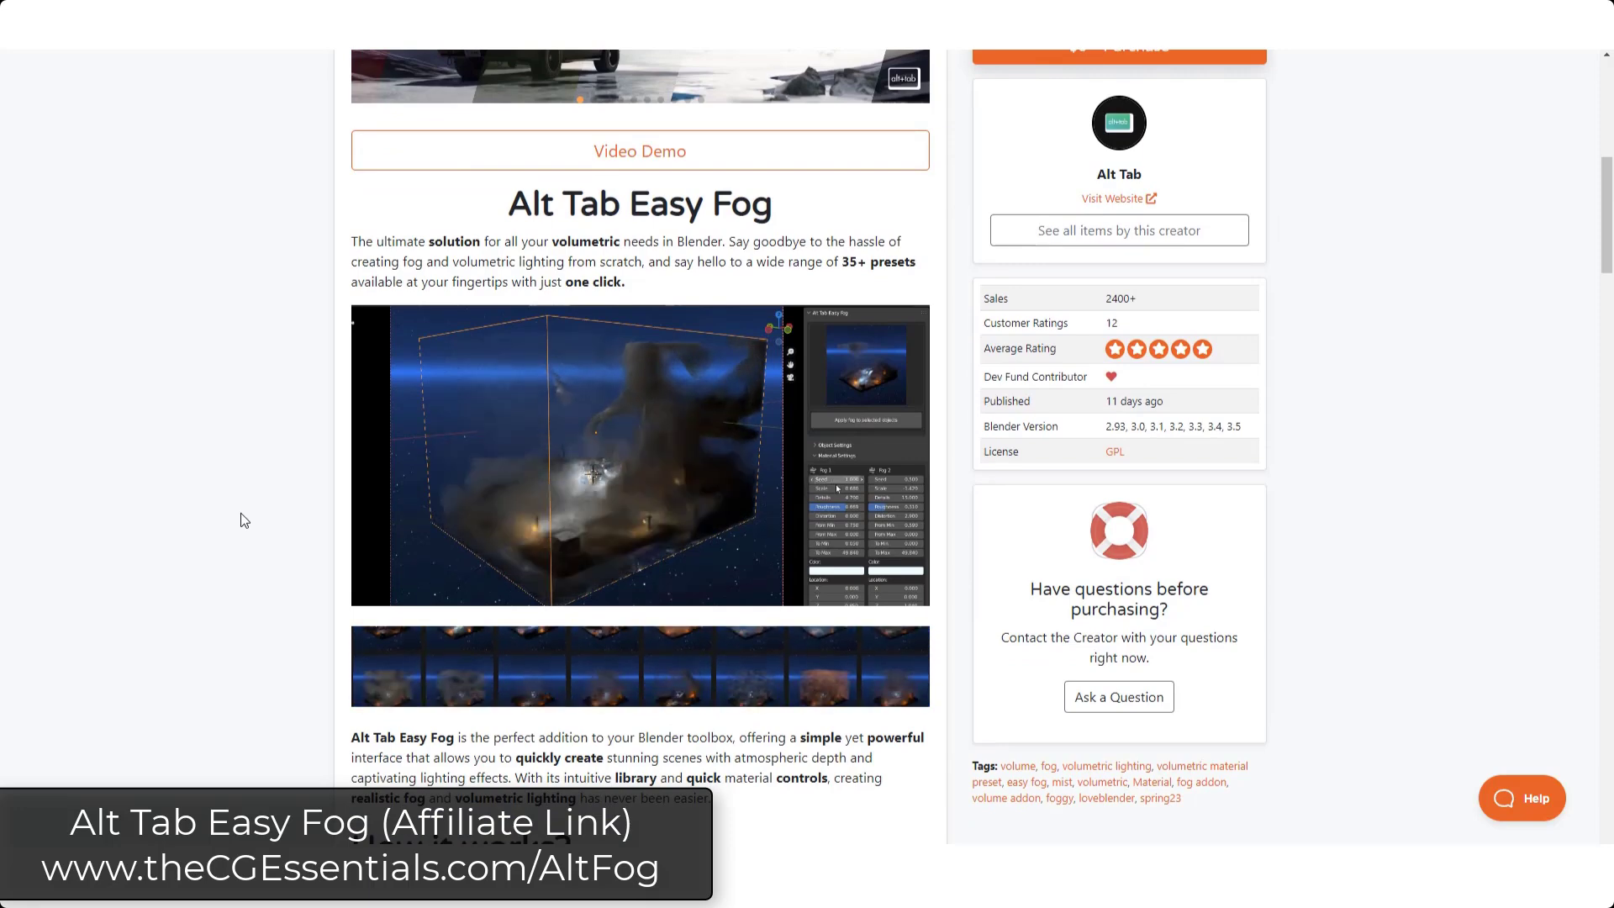
scroll(240, 520, "down", 1)
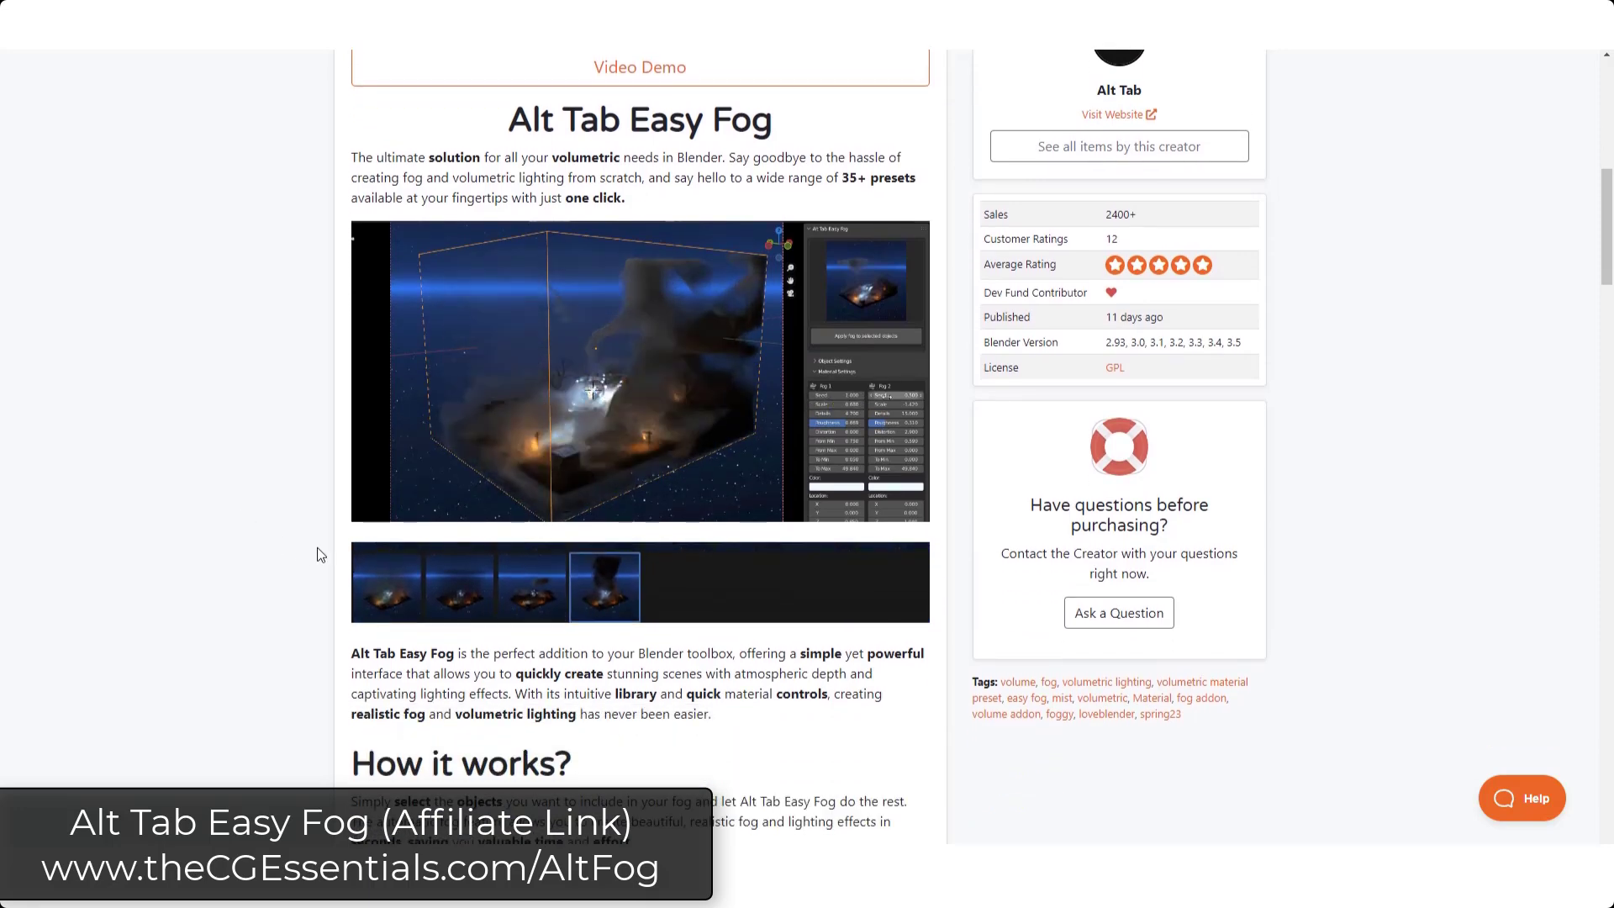
scroll(639, 529, "up", 1)
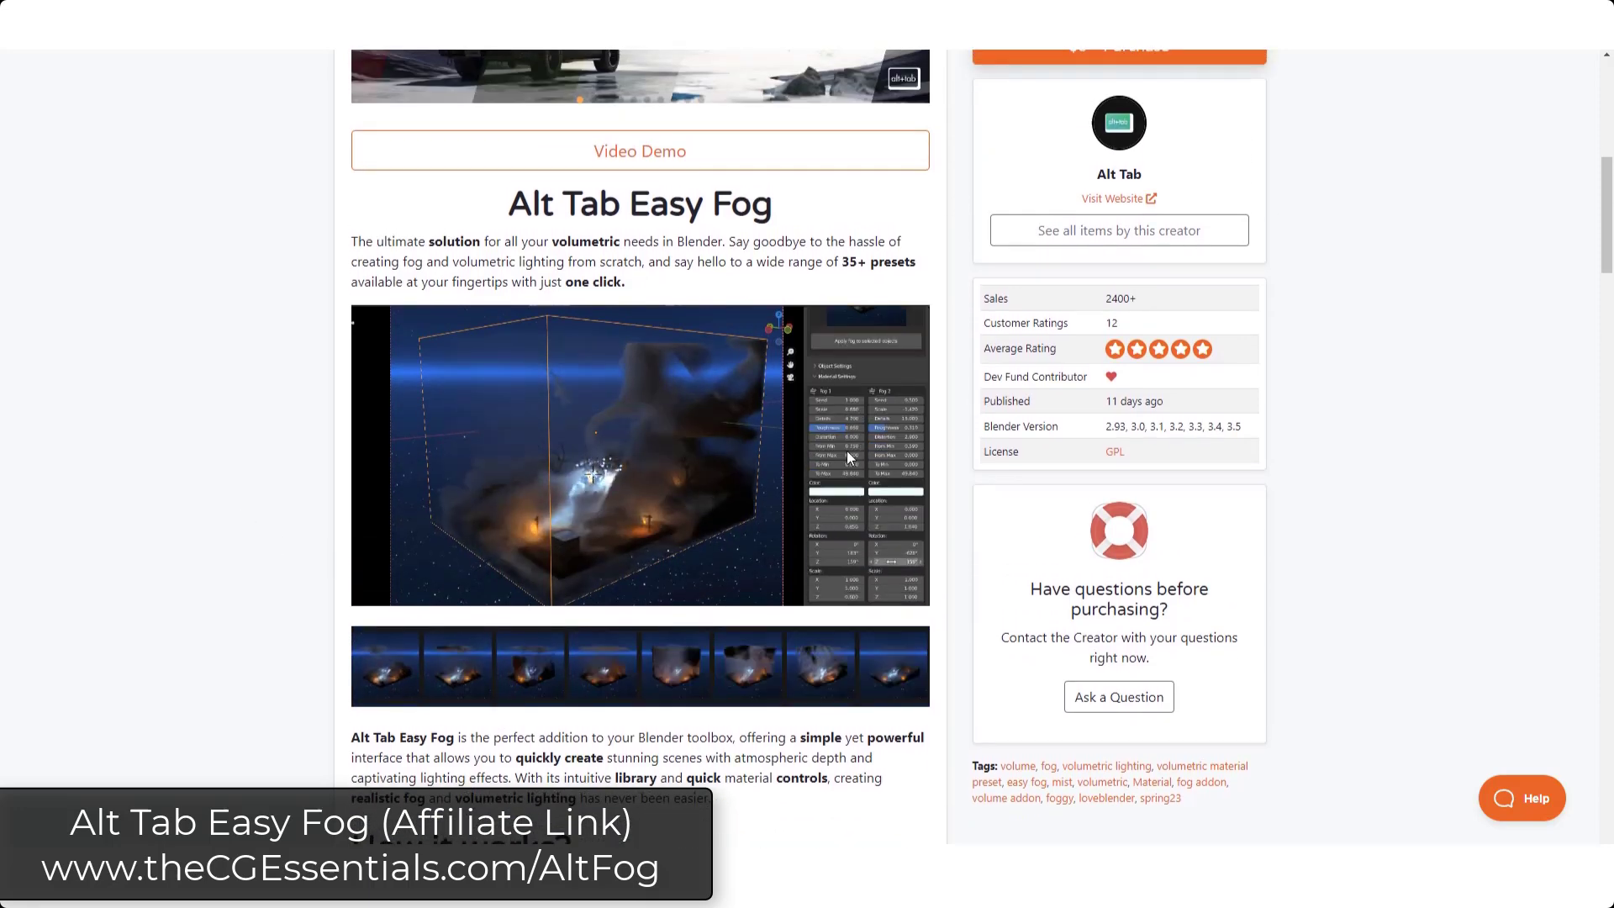
scroll(847, 454, "up", 8)
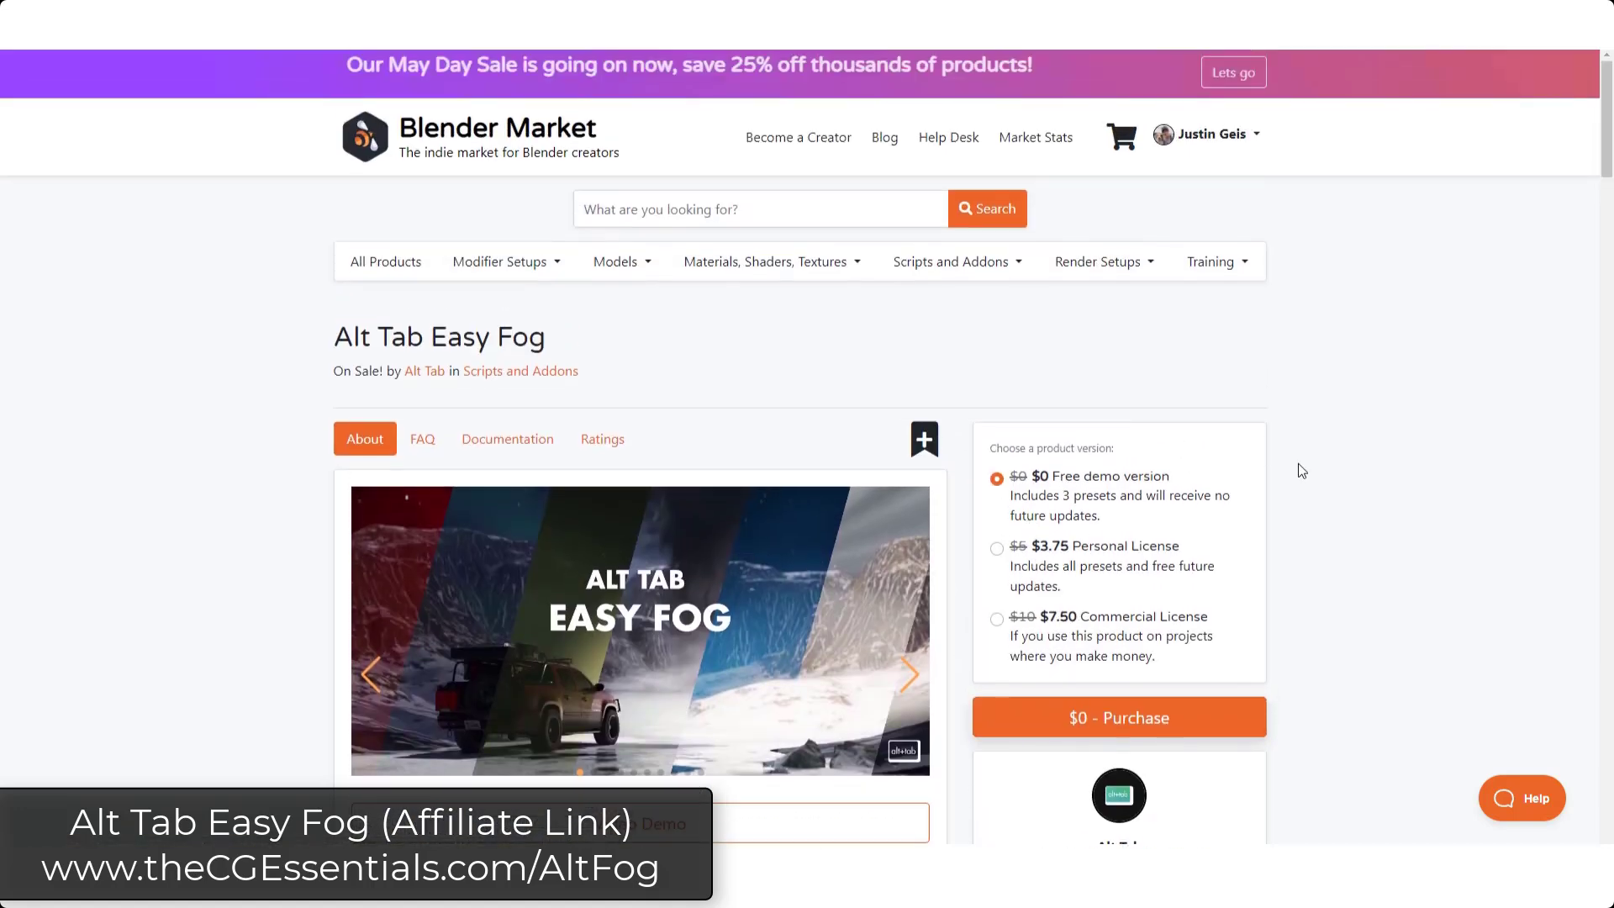
scroll(1303, 465, "down", 2)
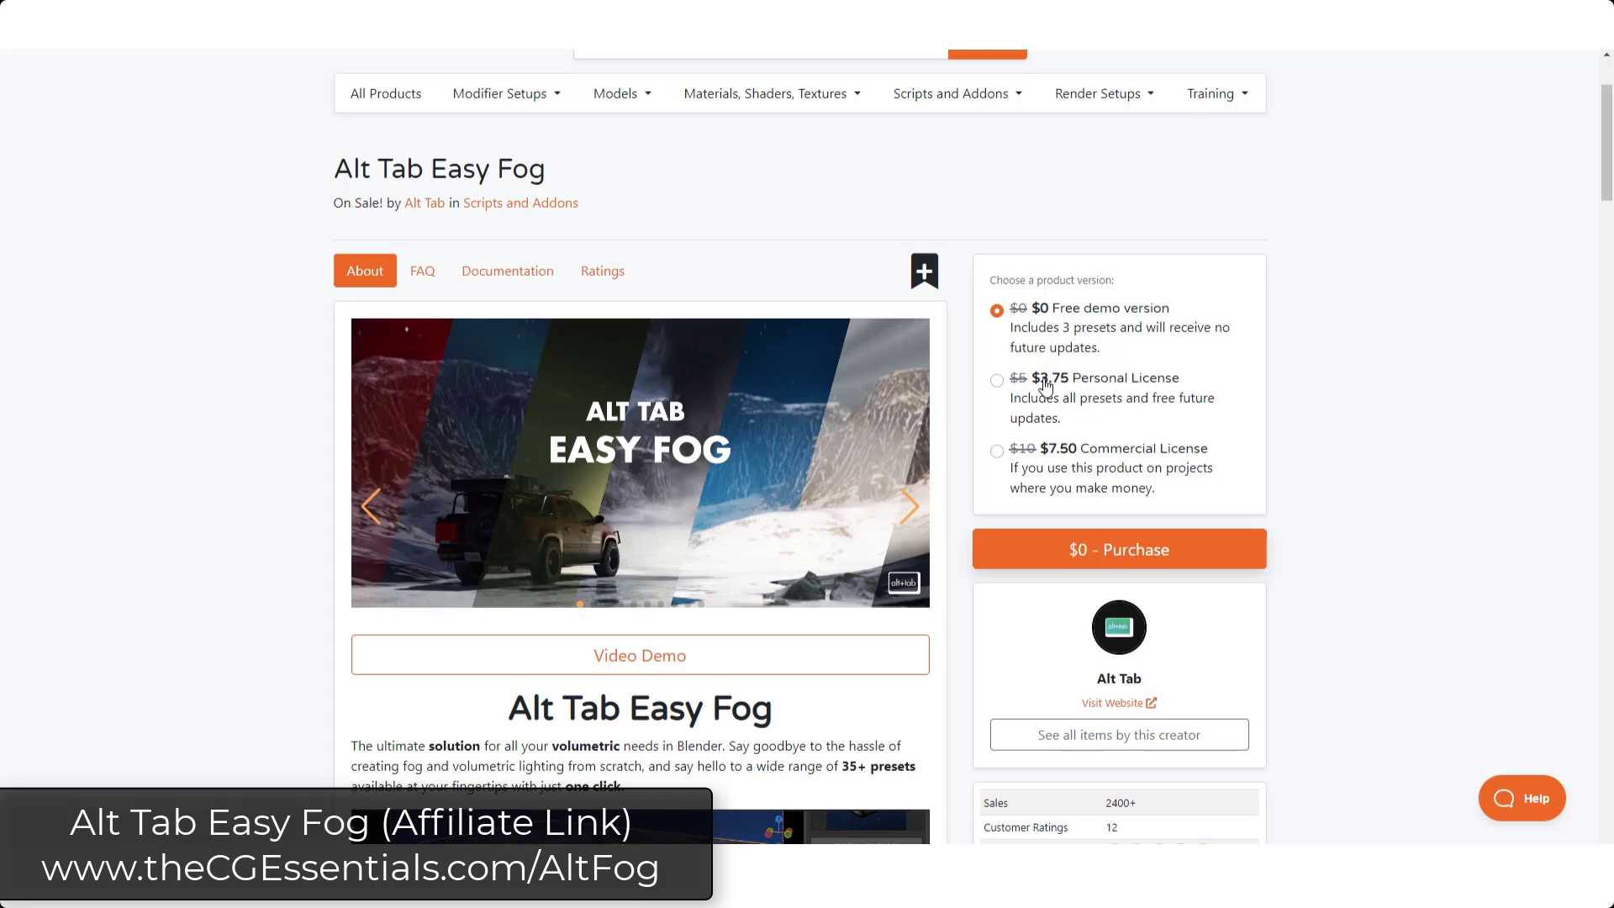
scroll(1060, 345, "up", 2)
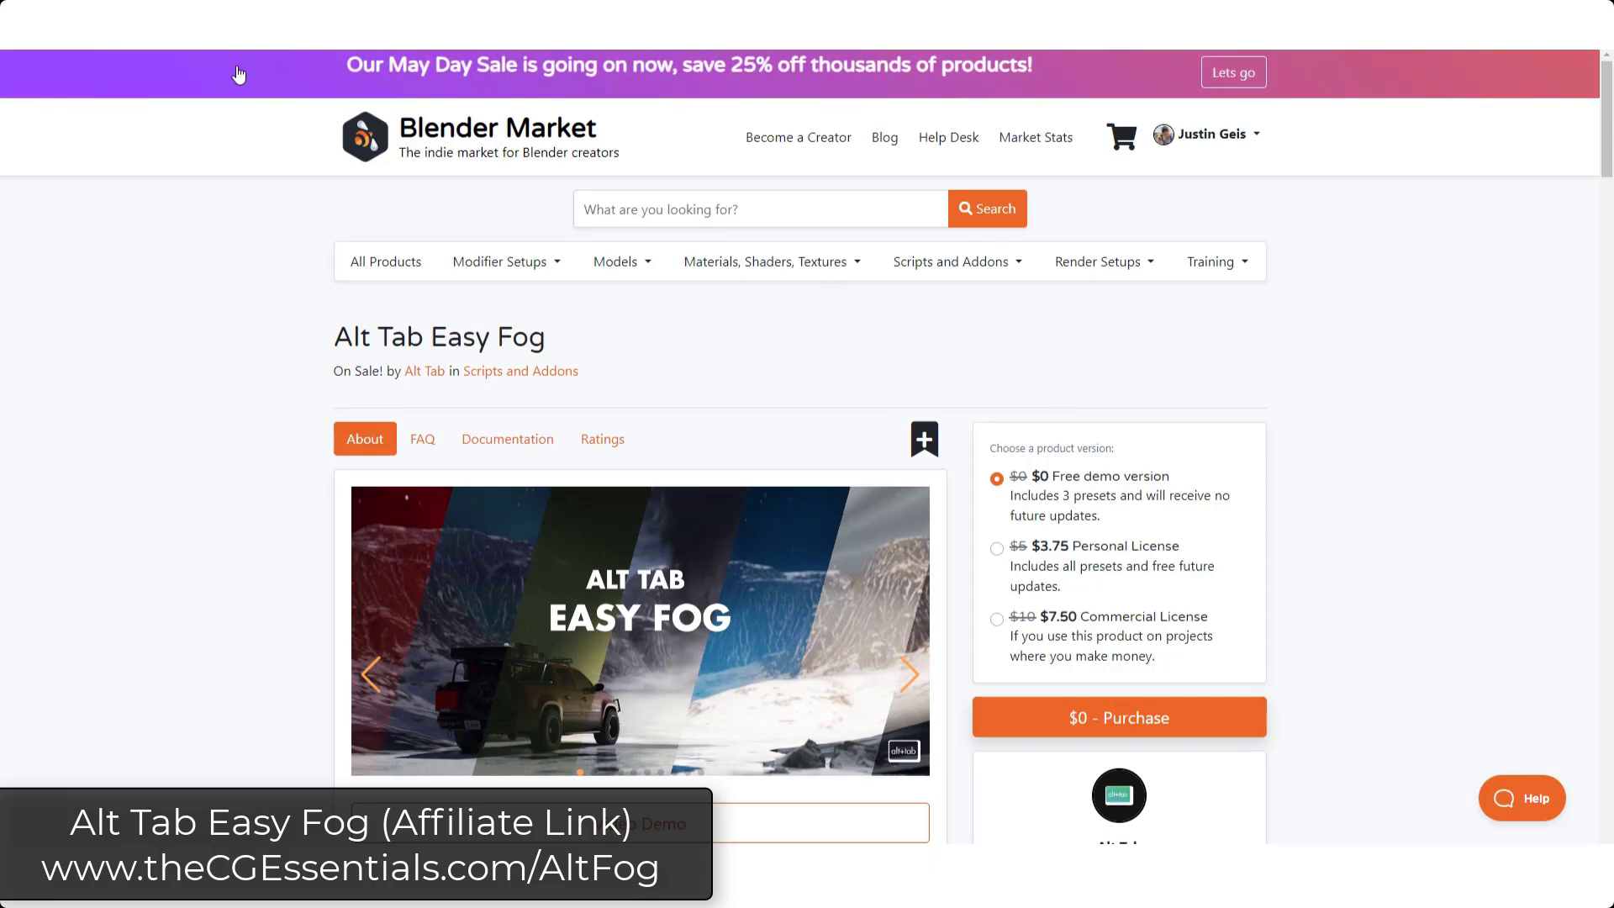
scroll(1261, 522, "down", 2)
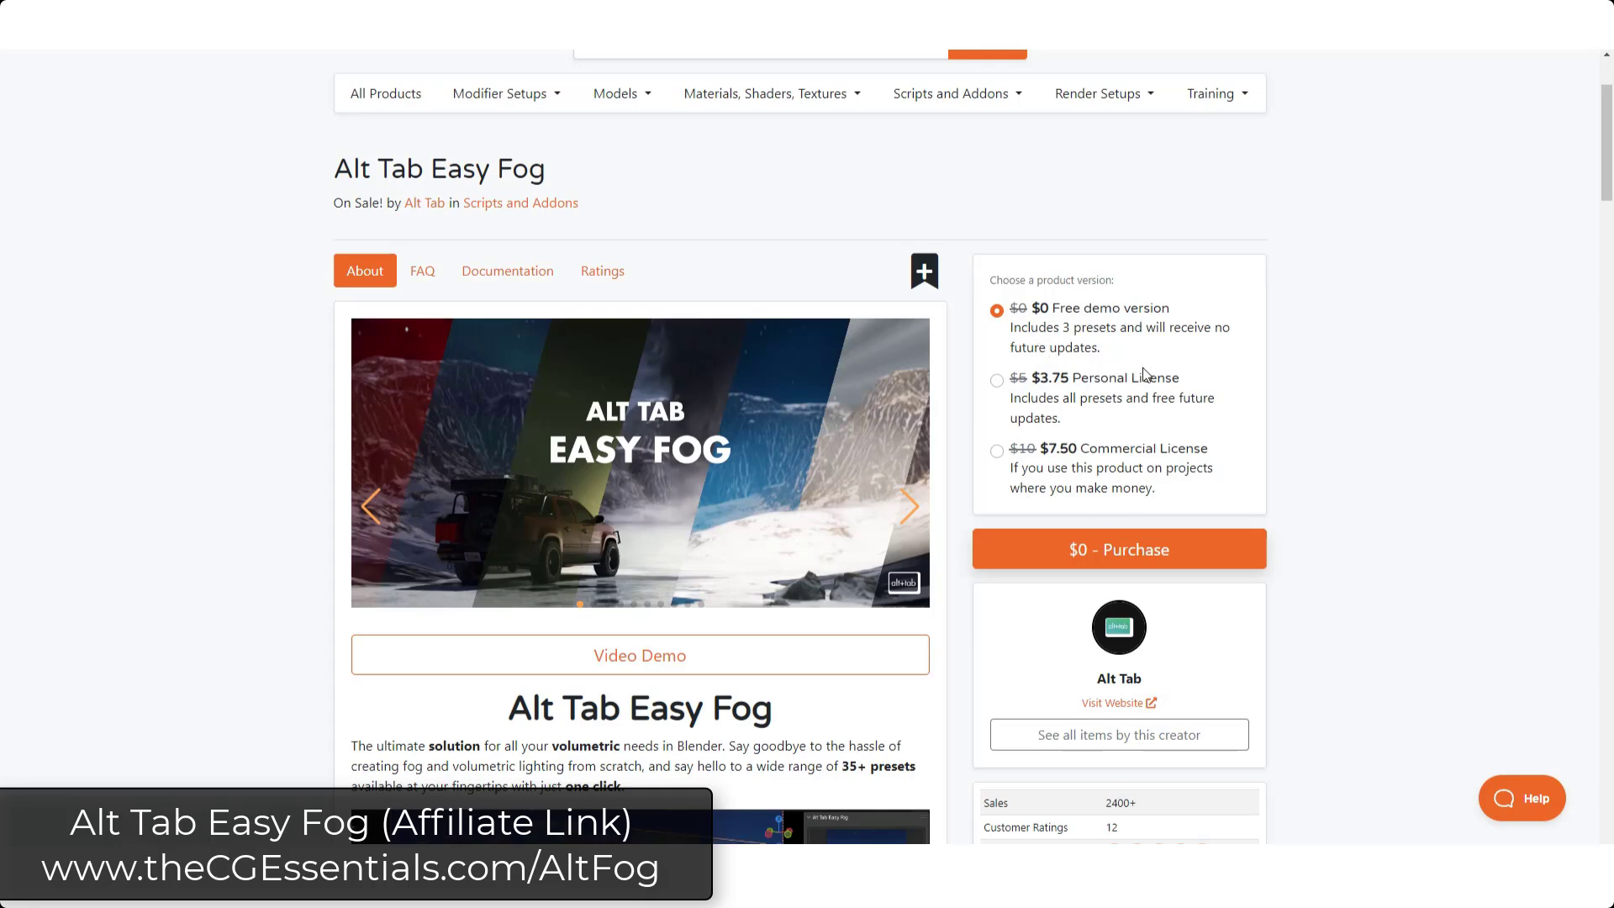
scroll(211, 384, "down", 5)
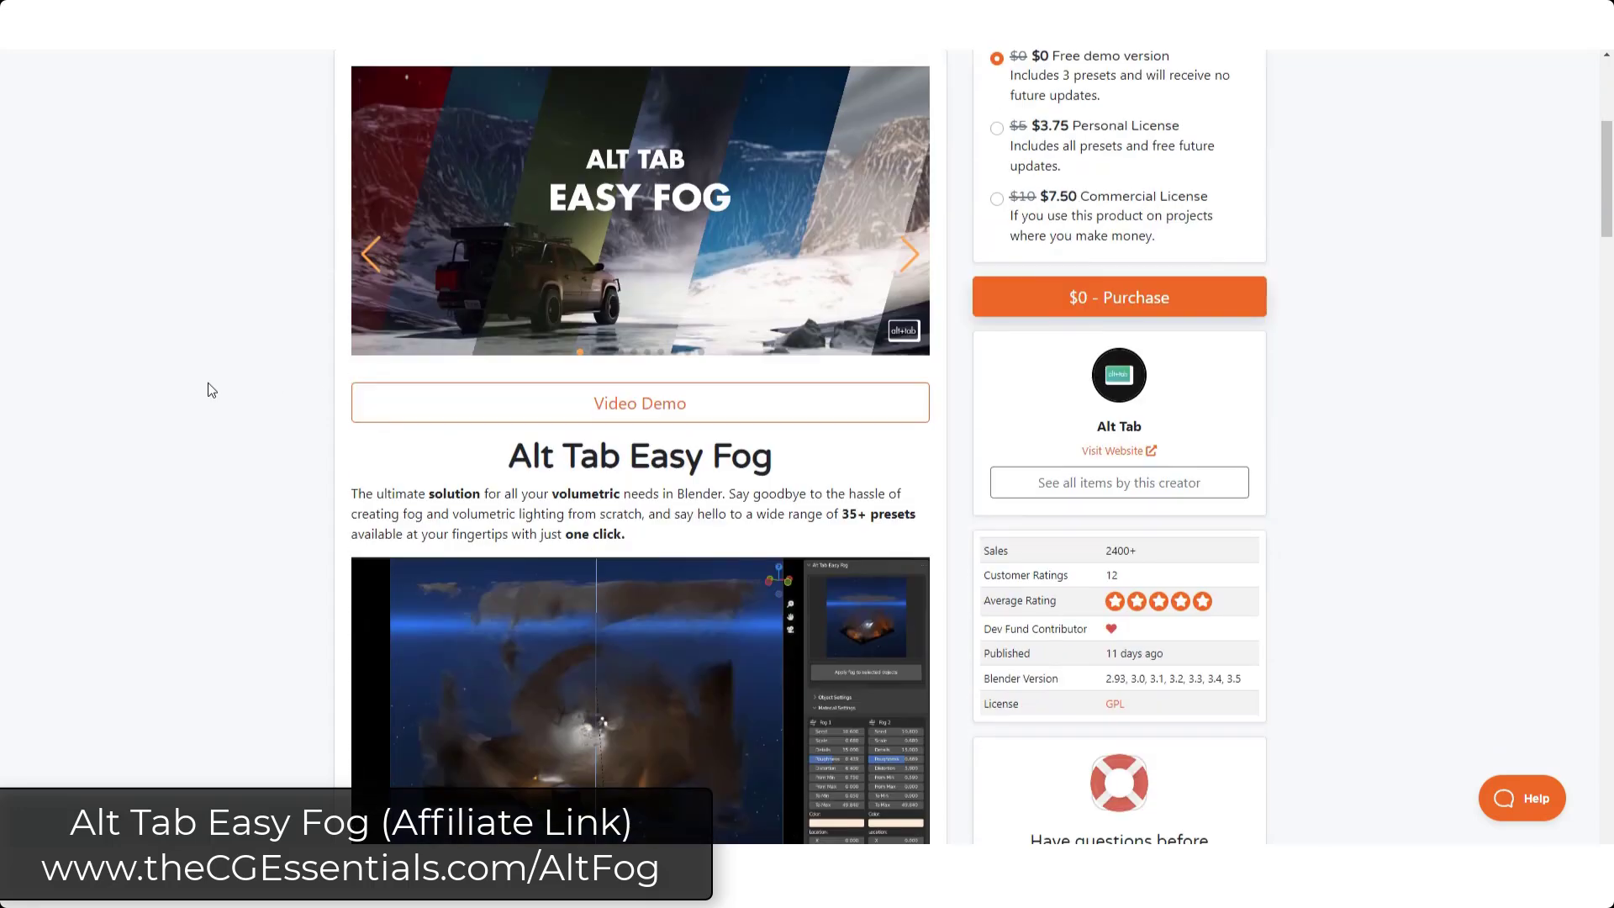
scroll(219, 381, "down", 2)
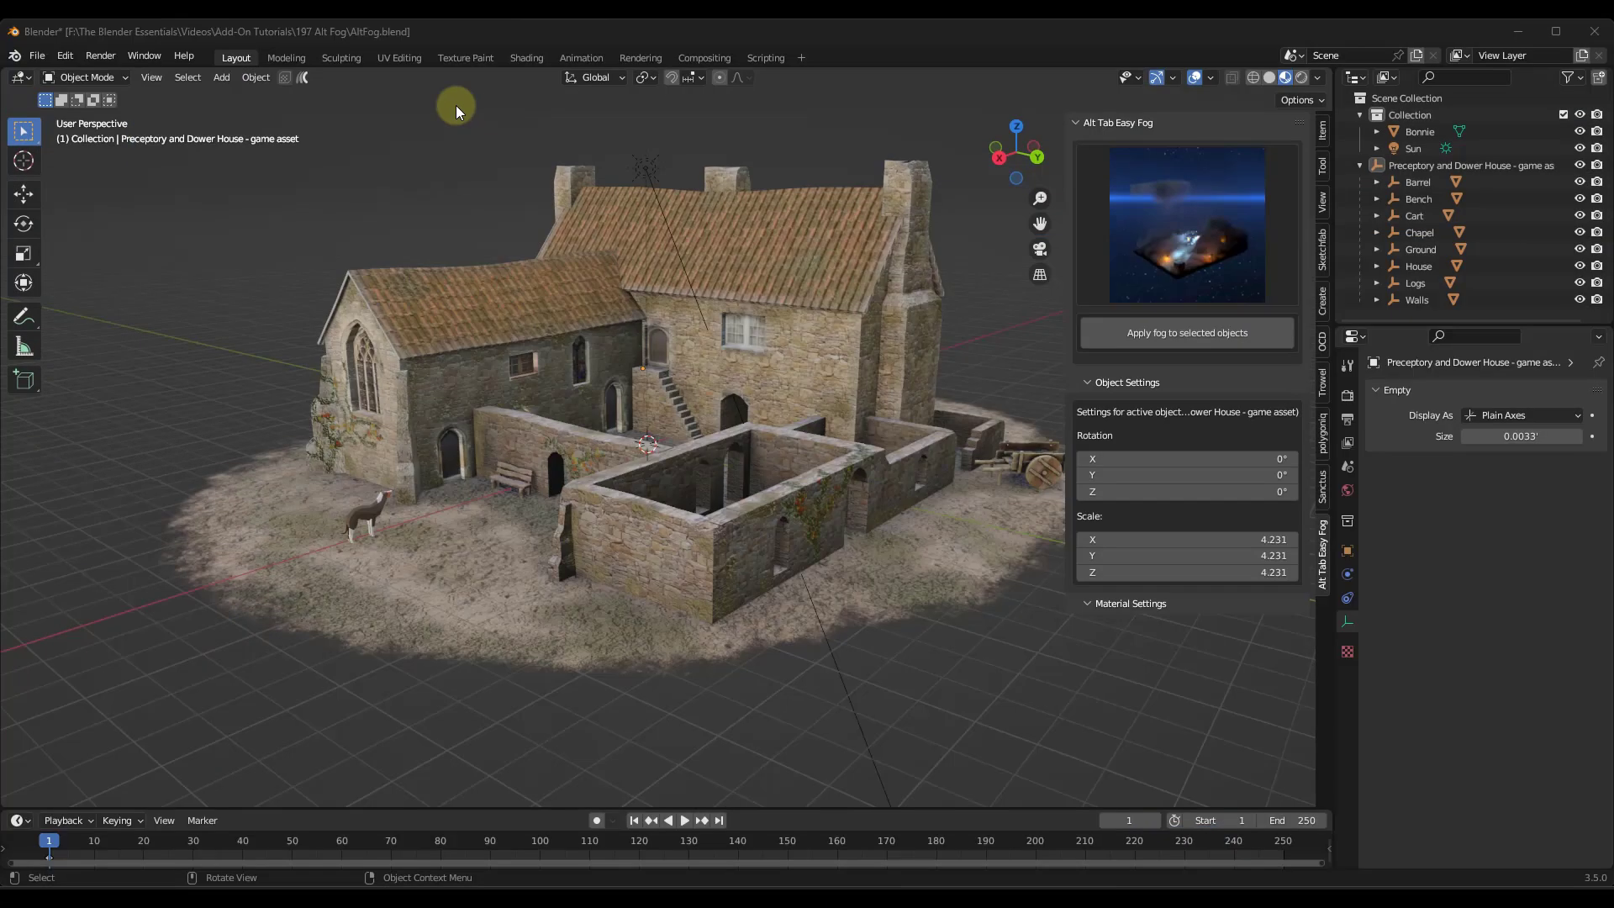
left_click(63, 56)
left_click(86, 292)
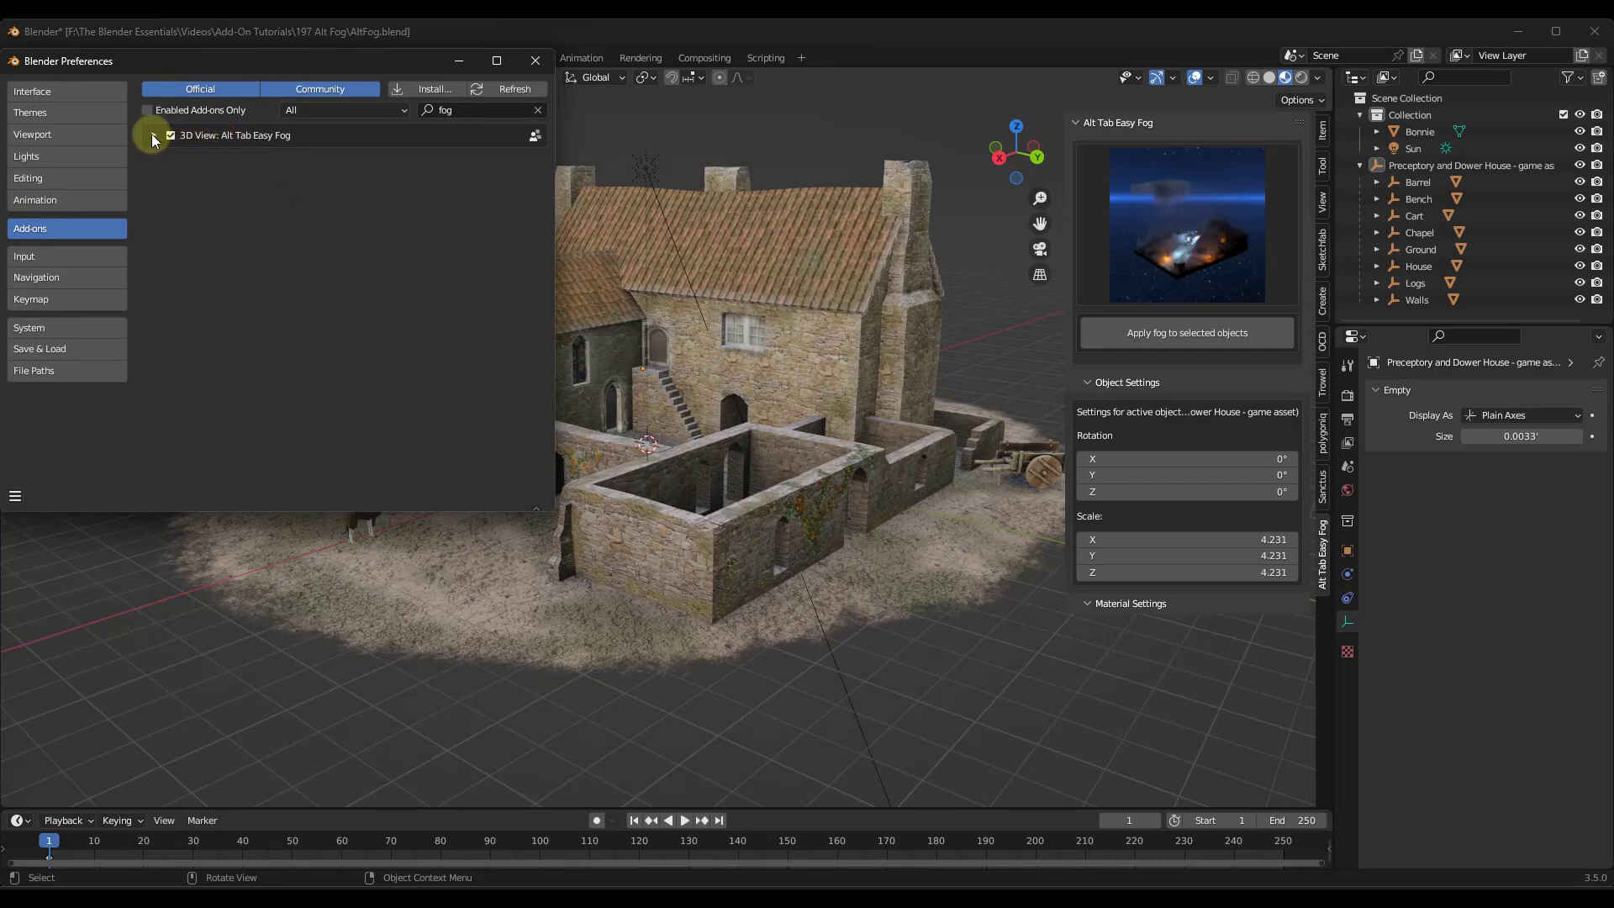
left_click(153, 136)
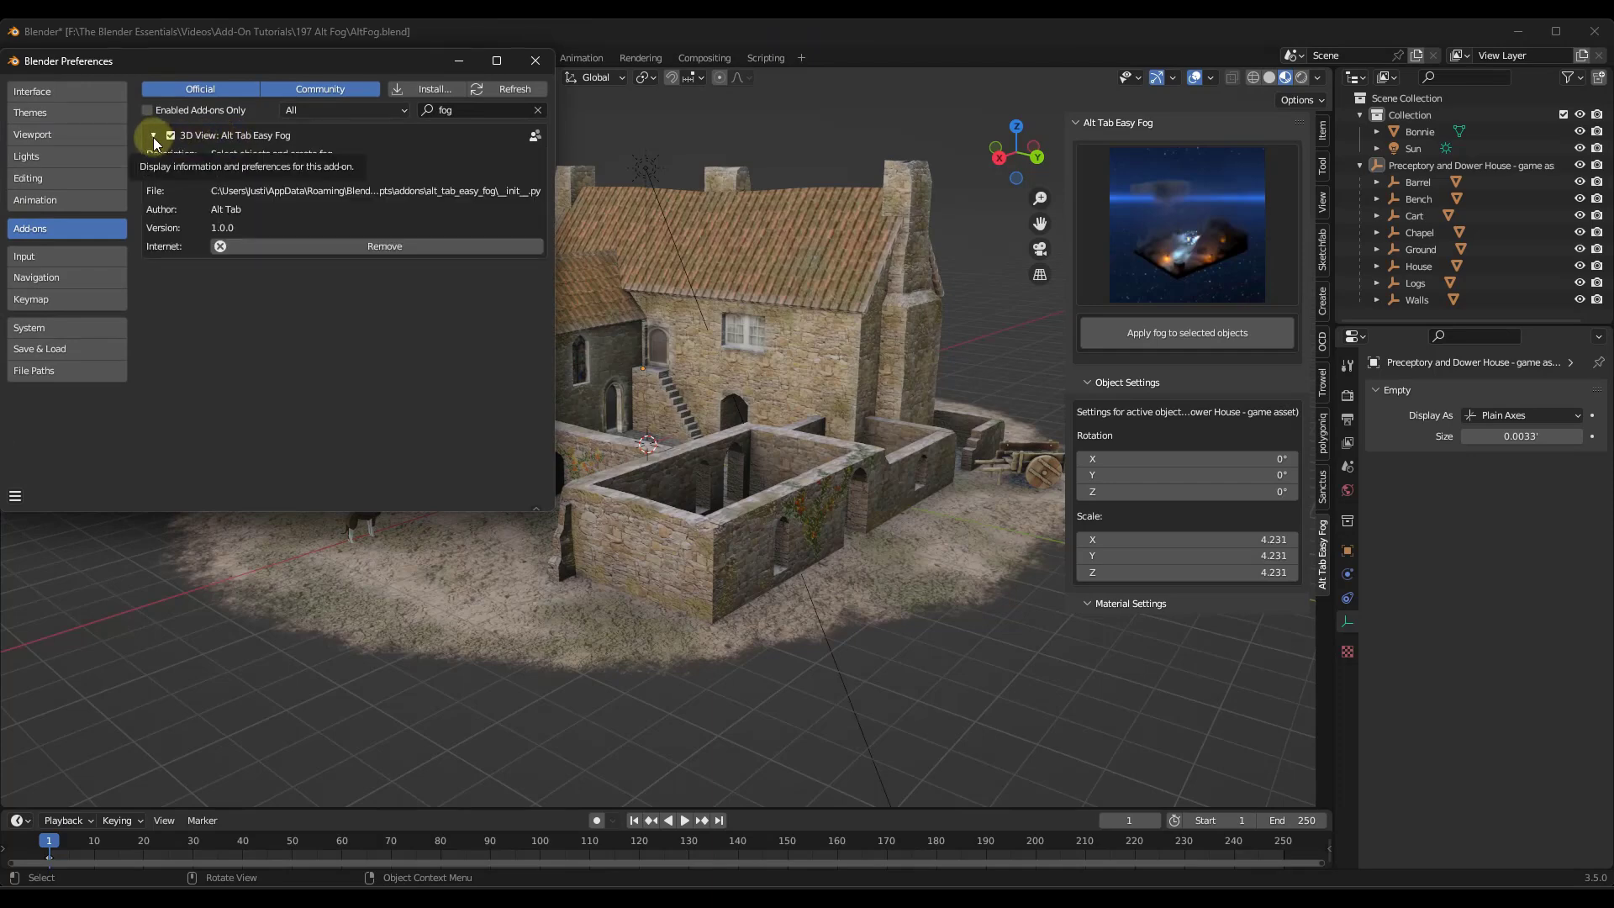
left_click(154, 137)
left_click(535, 61)
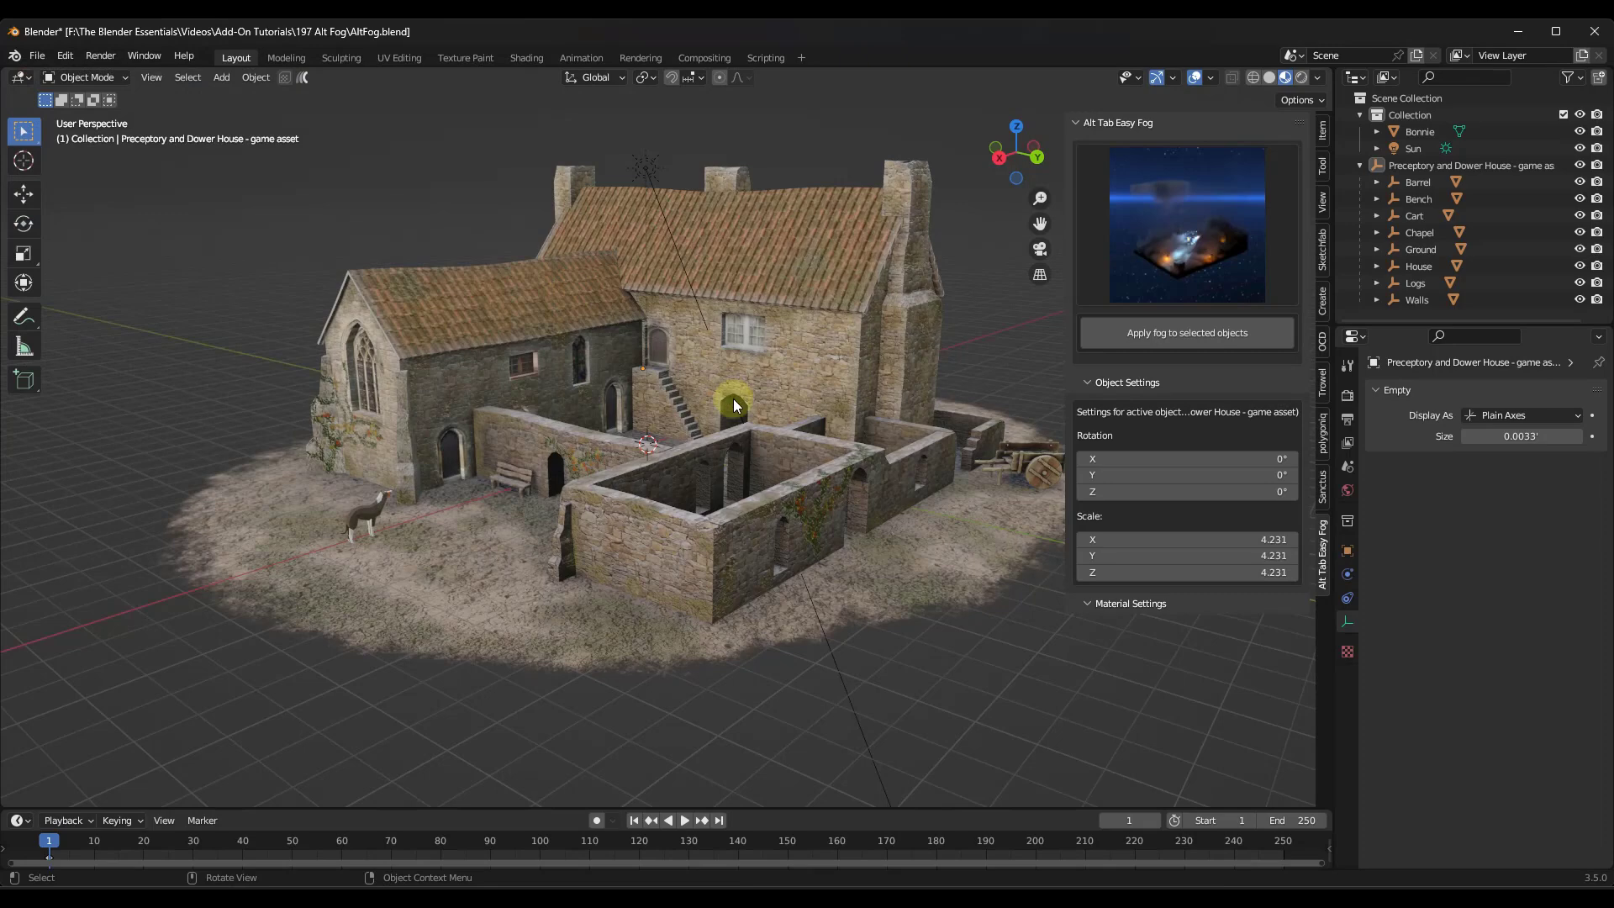
key("n")
key("n")
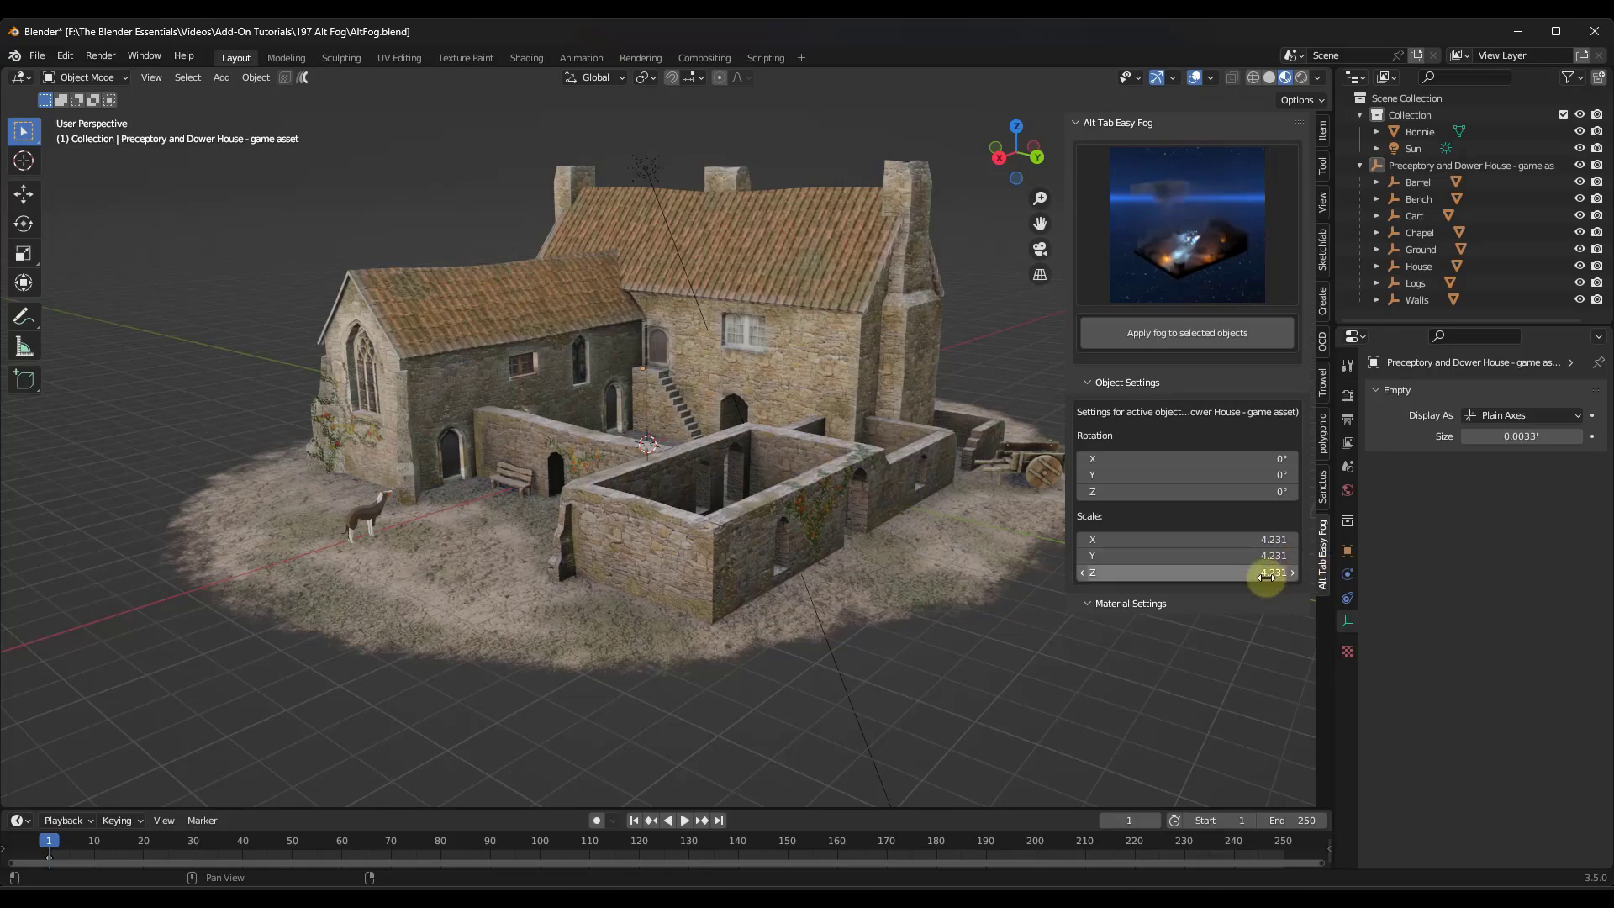
left_click(941, 882)
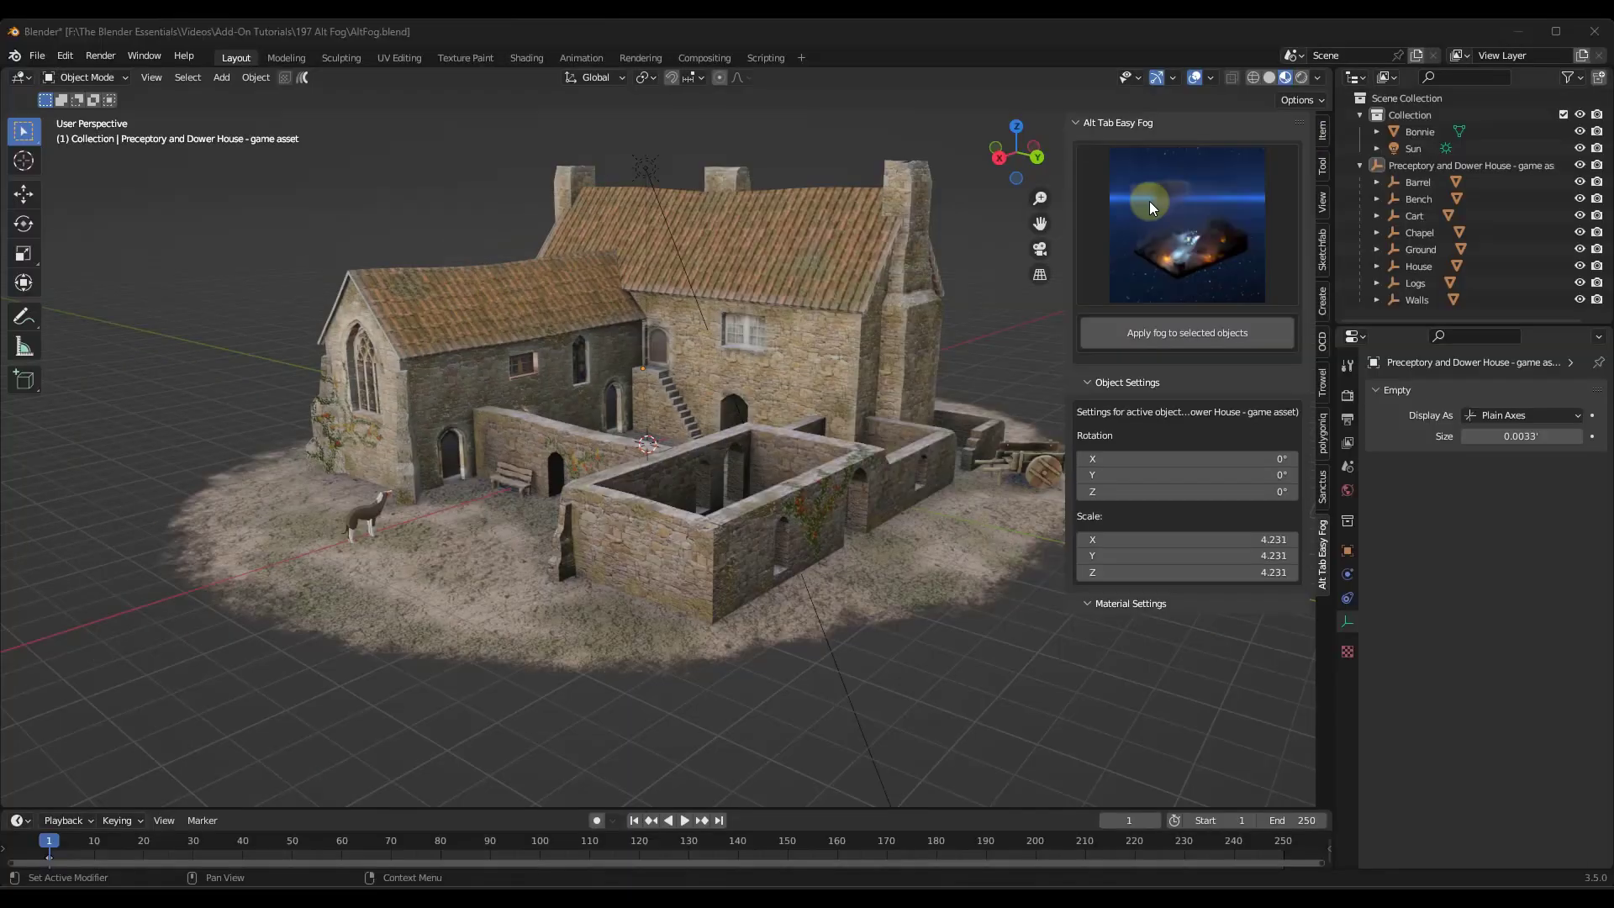
Inspect the house parts: the Preceptory empty, Bench, main house mesh, Walls and Chapel
left_click(795, 335)
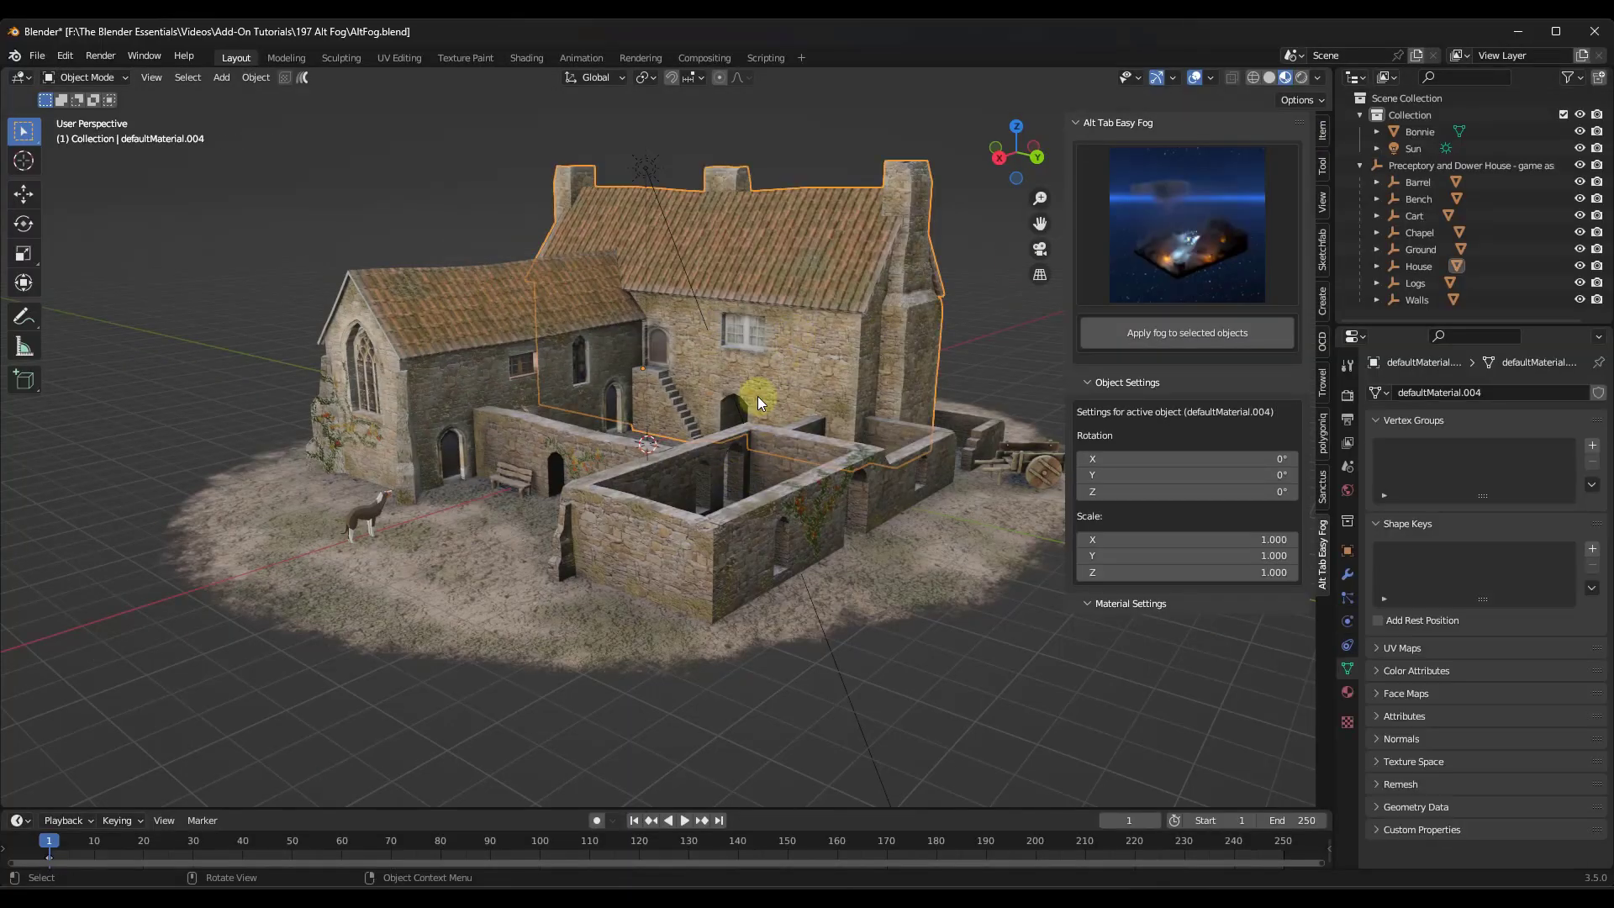
scroll(755, 416, "up", 1)
scroll(805, 318, "down", 2)
scroll(659, 355, "up", 3)
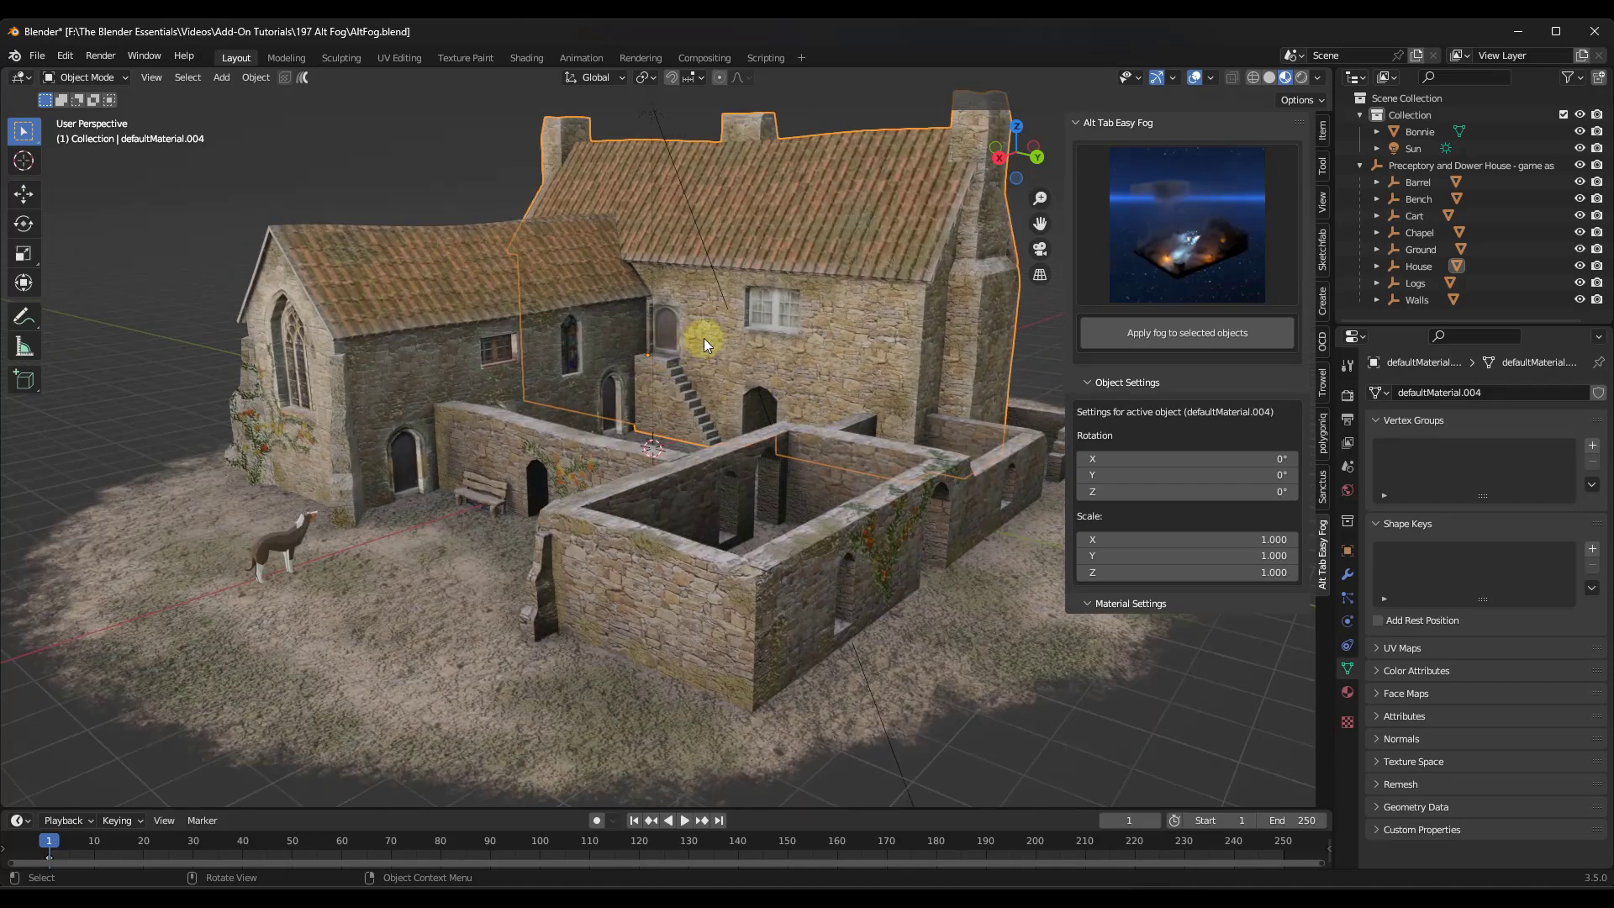
left_click(1426, 169)
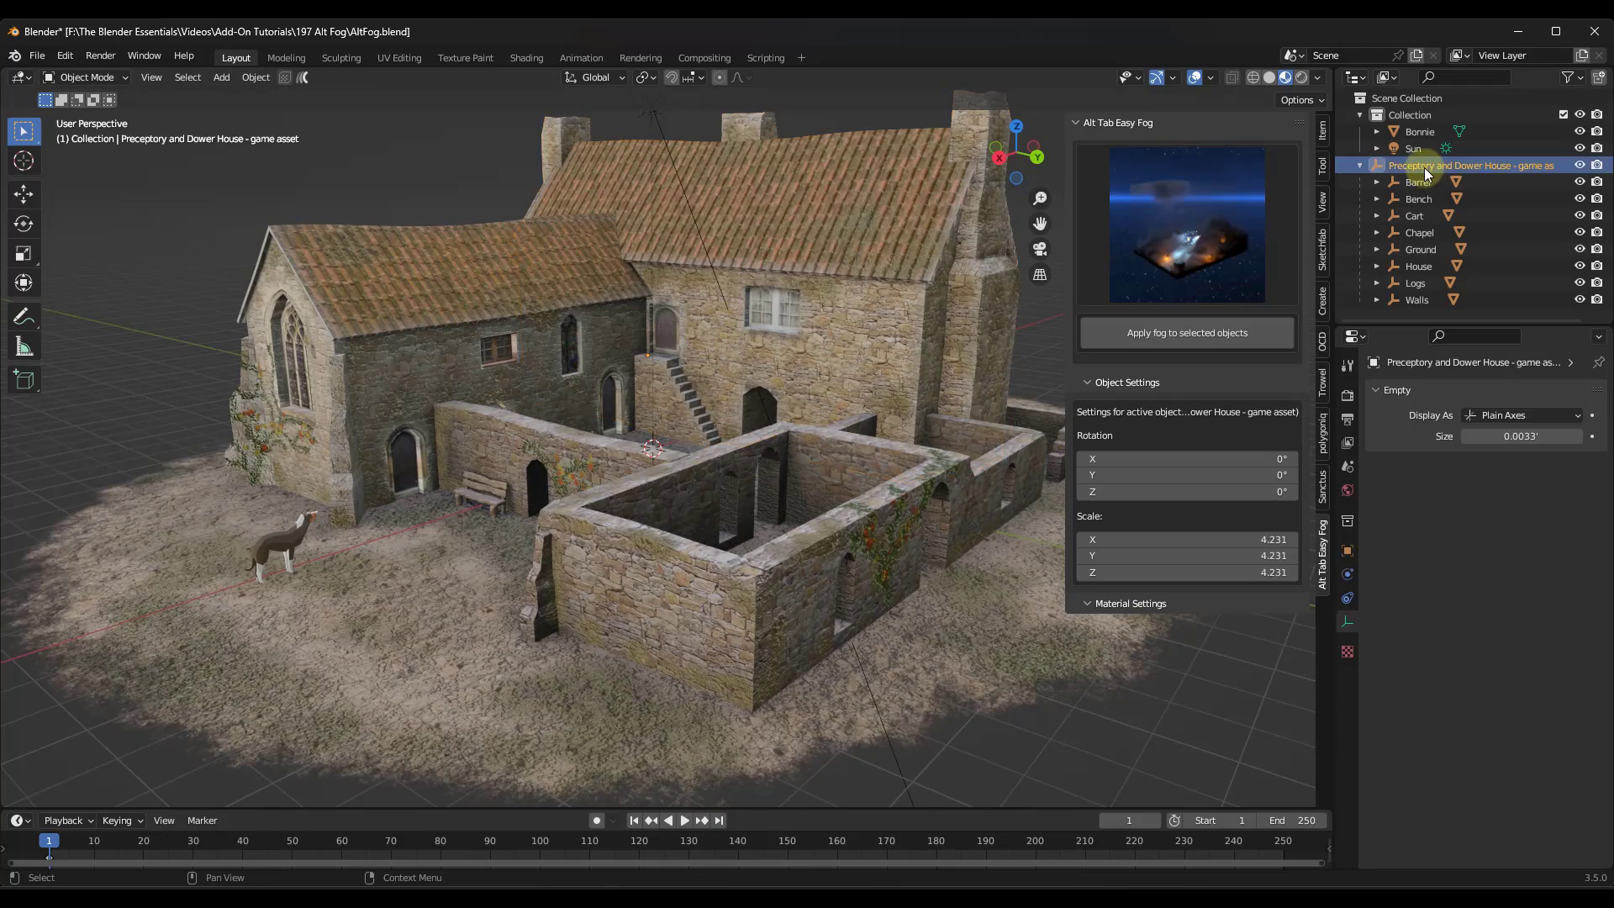
left_click(1416, 199)
left_click(790, 310)
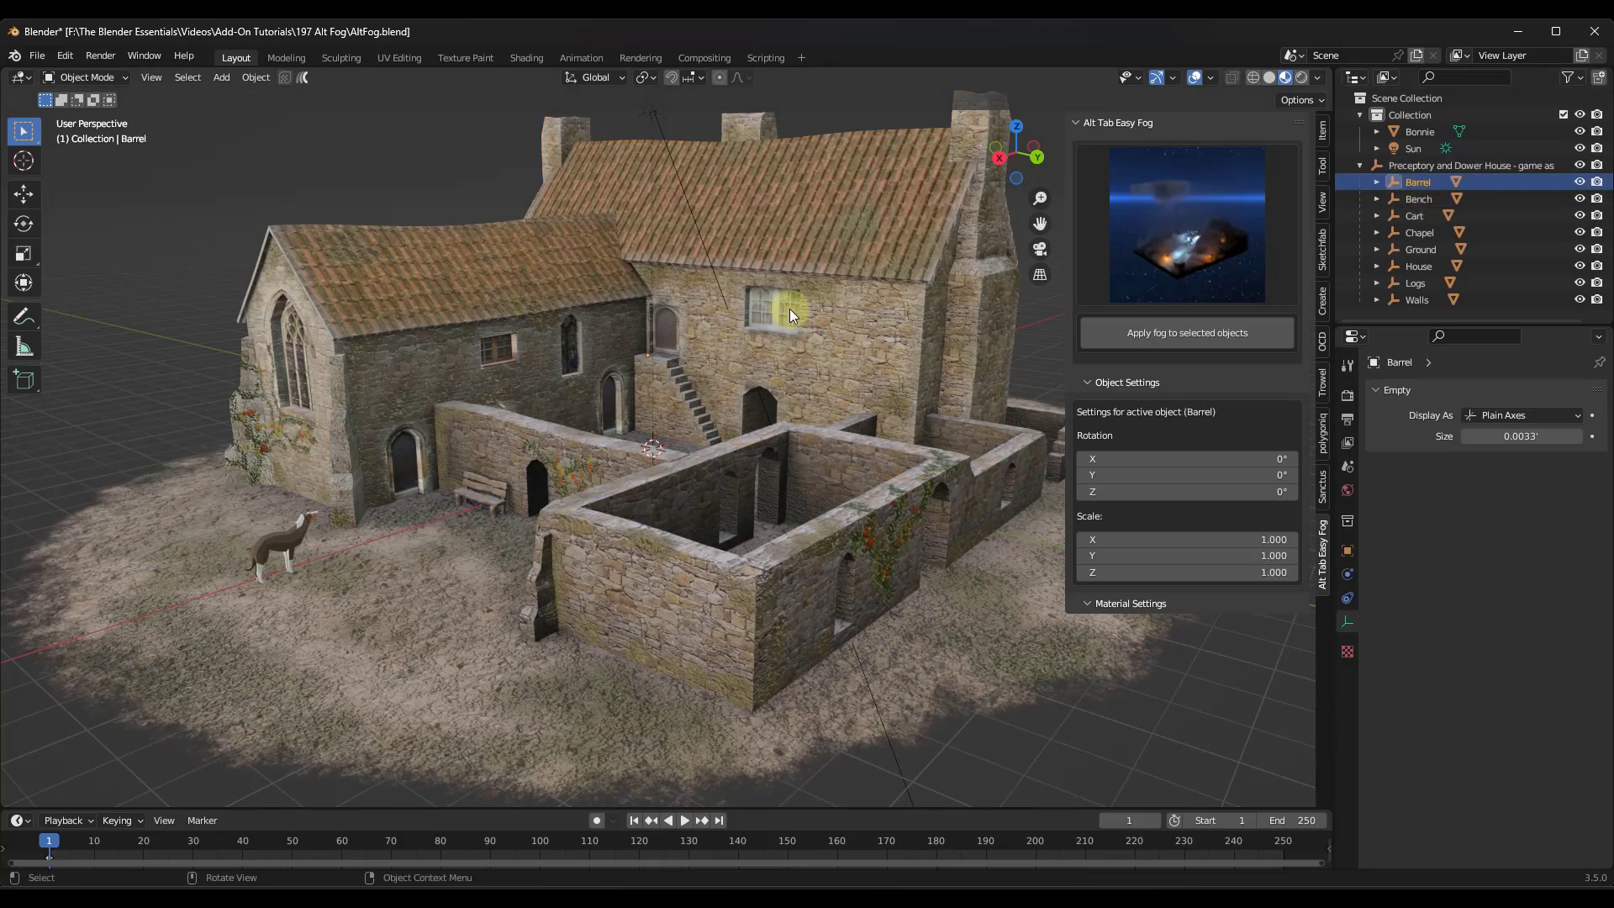
left_click(748, 555)
left_click(564, 278)
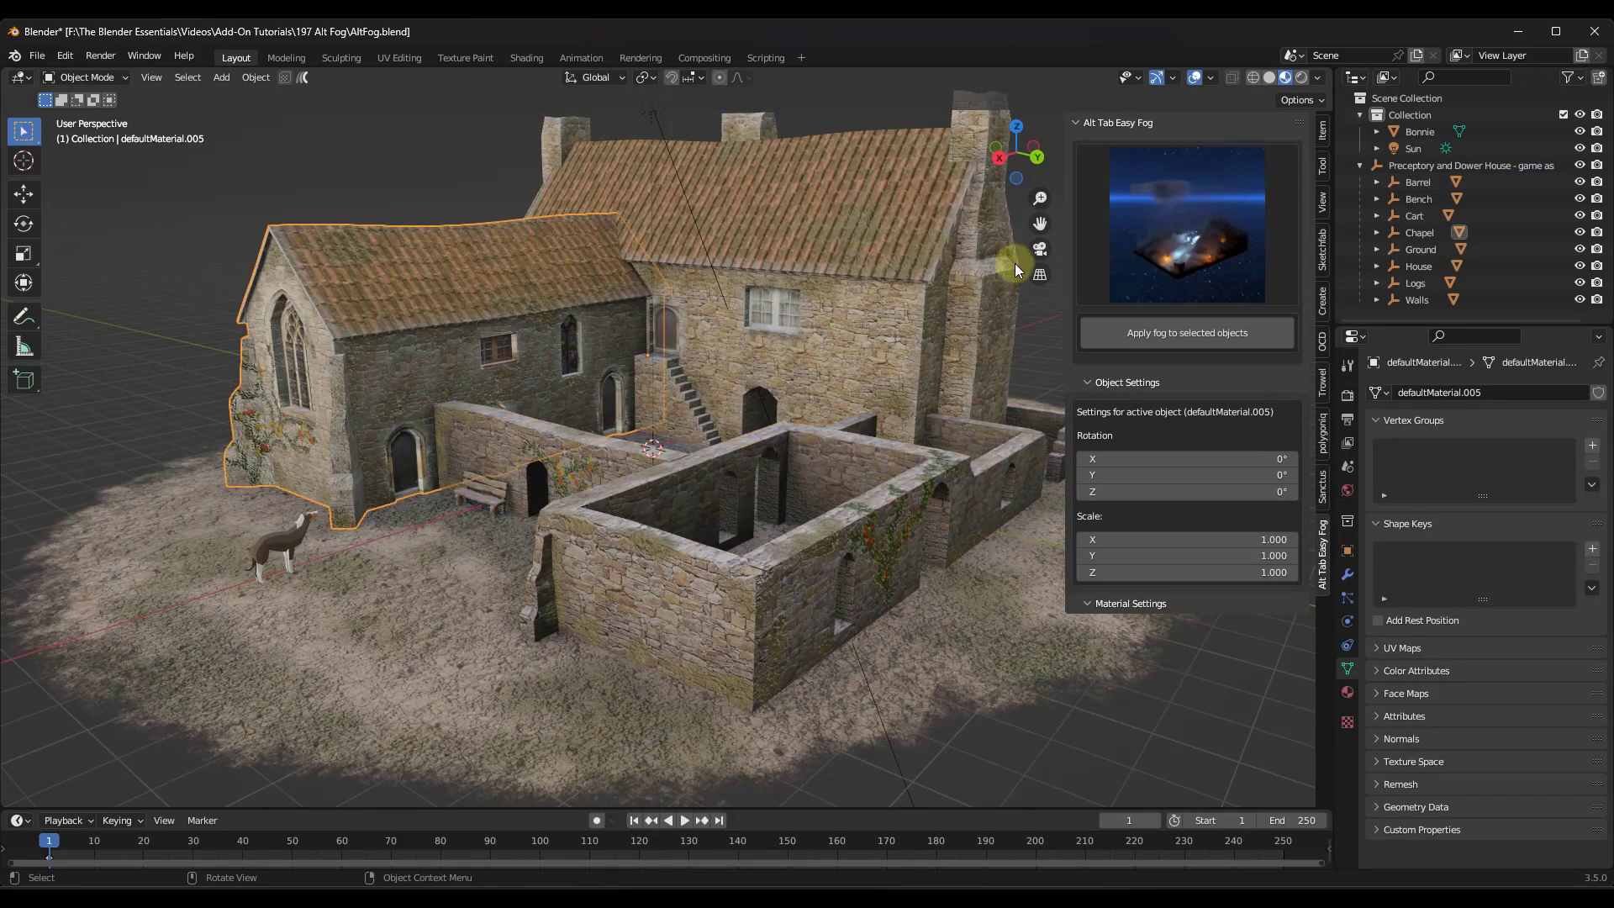
Collapse the fog Object Settings and select the Preceptory and Dower House hierarchy
left_click(1088, 382)
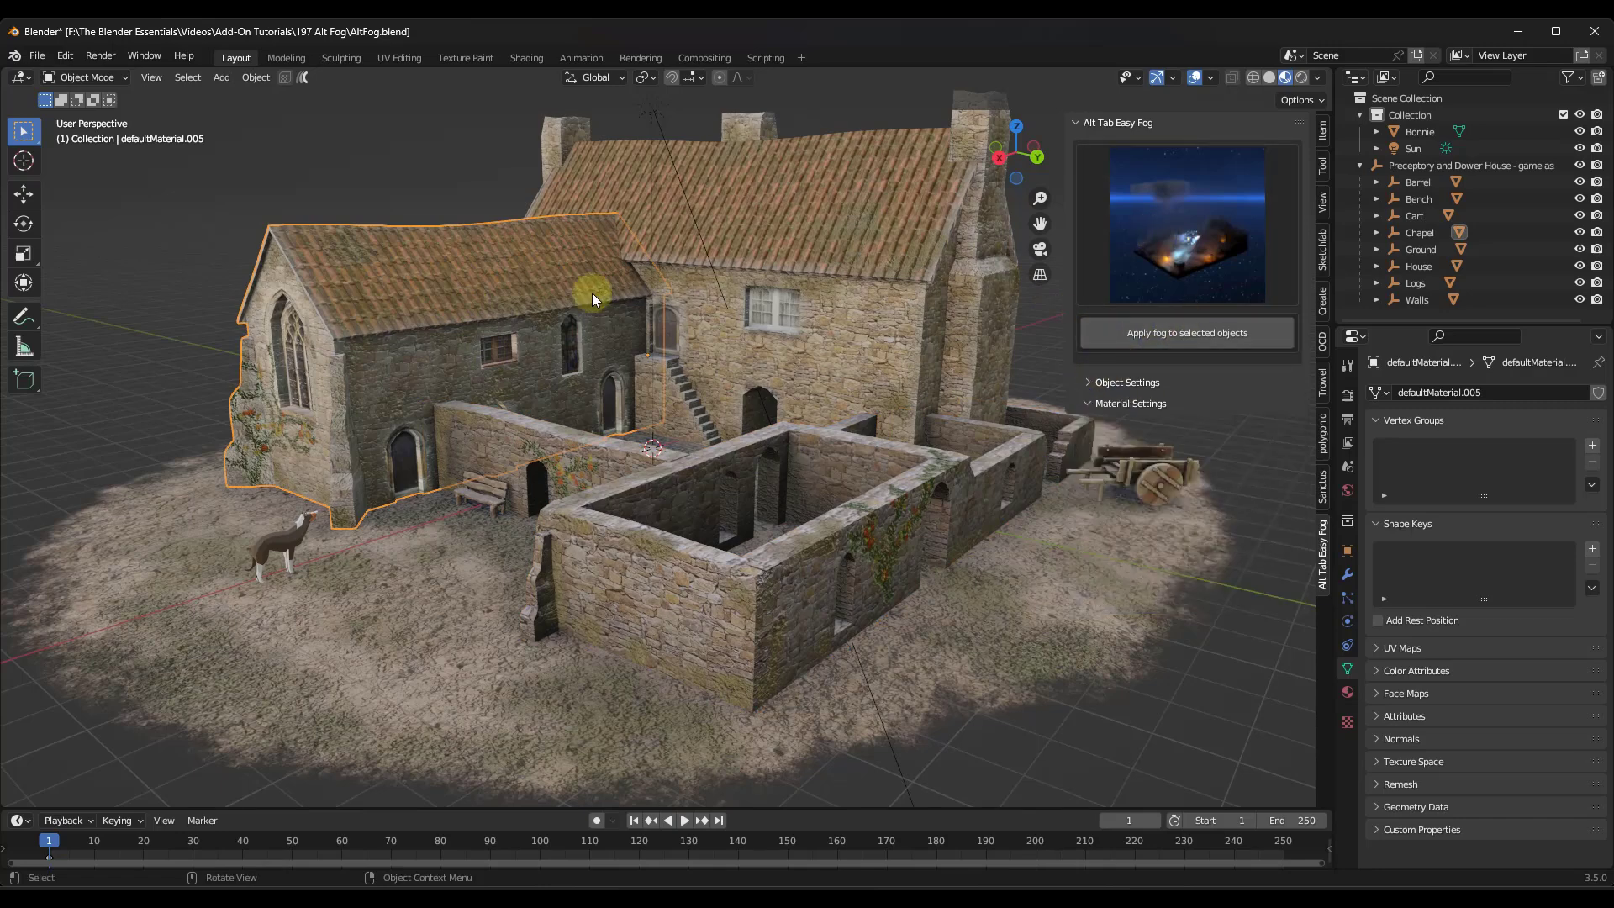
scroll(454, 449, "down", 2)
scroll(494, 448, "up", 2)
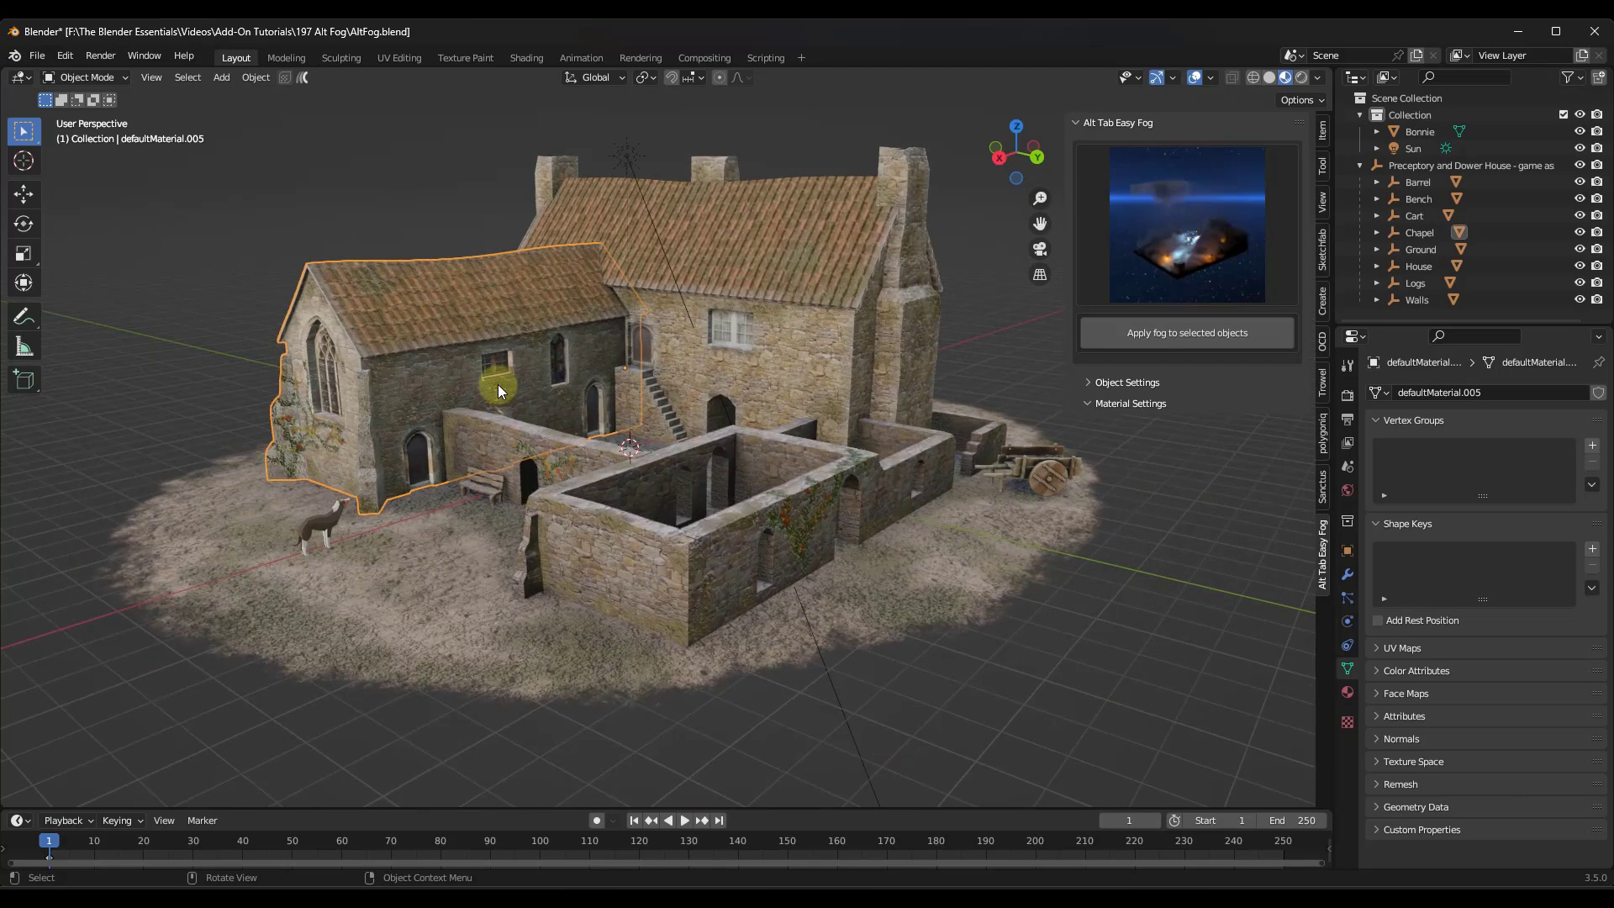
right_click(1424, 167)
left_click(1387, 186)
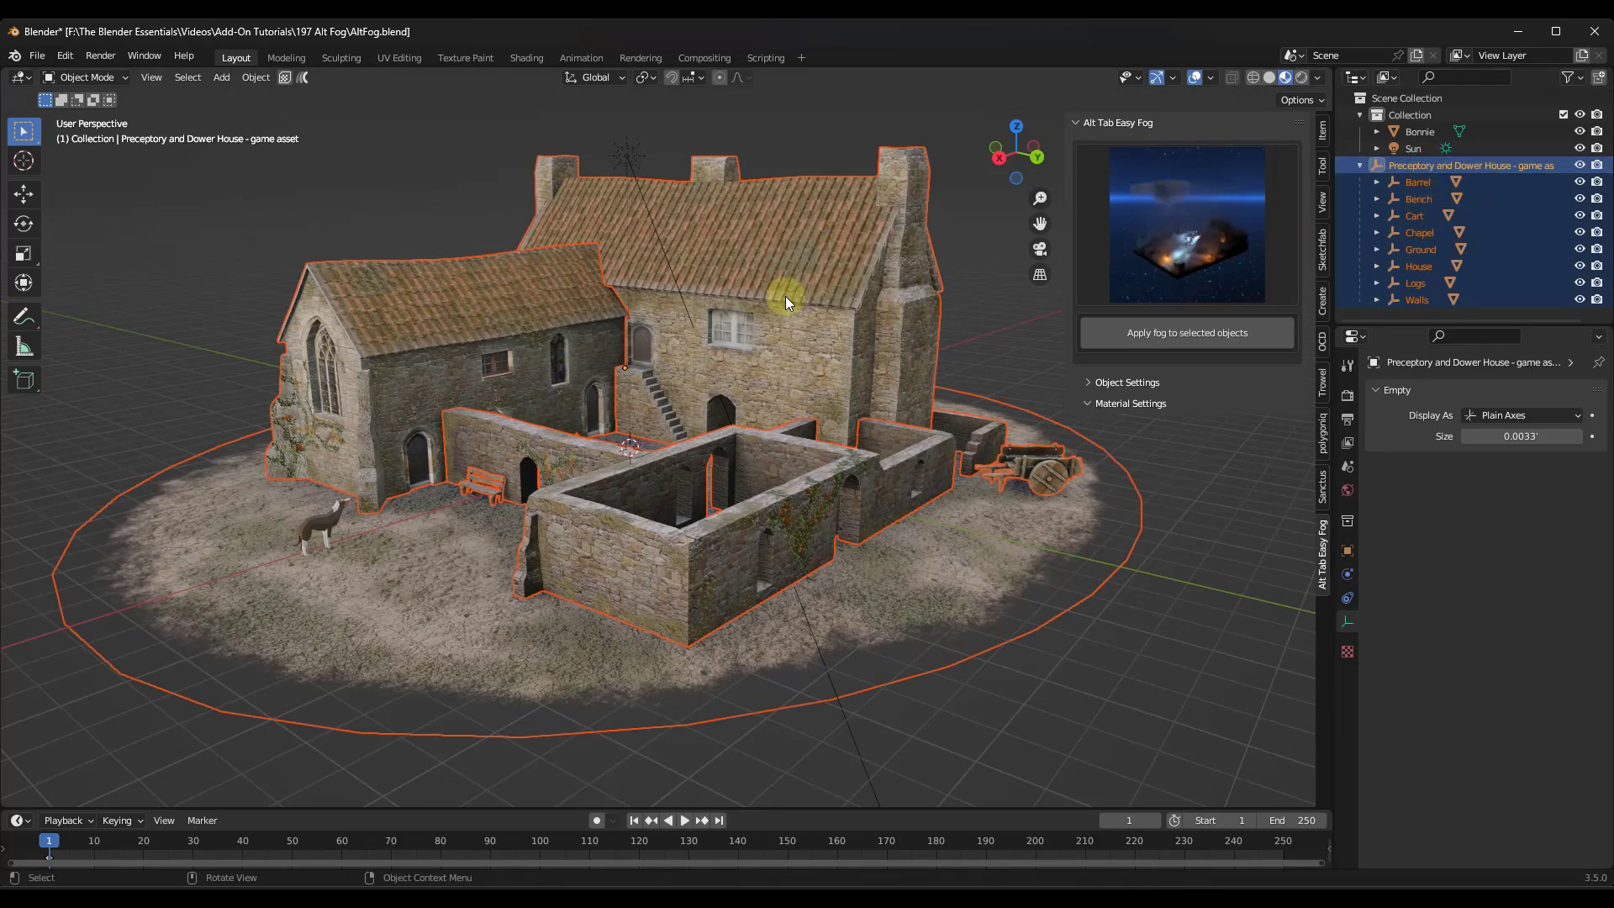
Apply a fog preset from the Easy Fog gallery to the selected house objects
left_click(1217, 225)
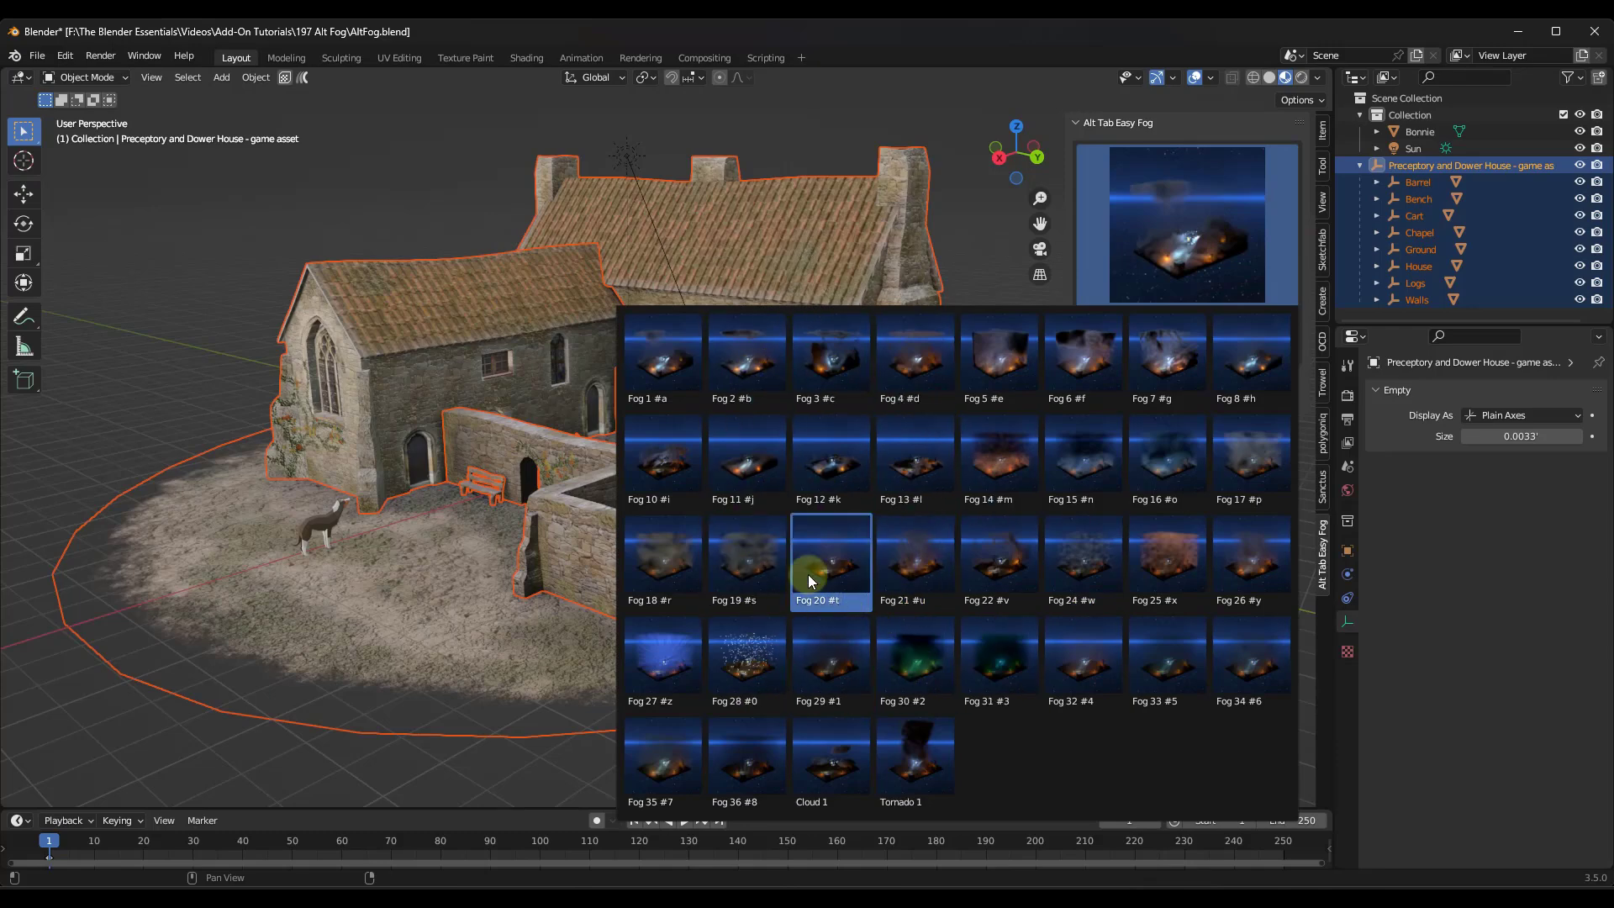
left_click(755, 463)
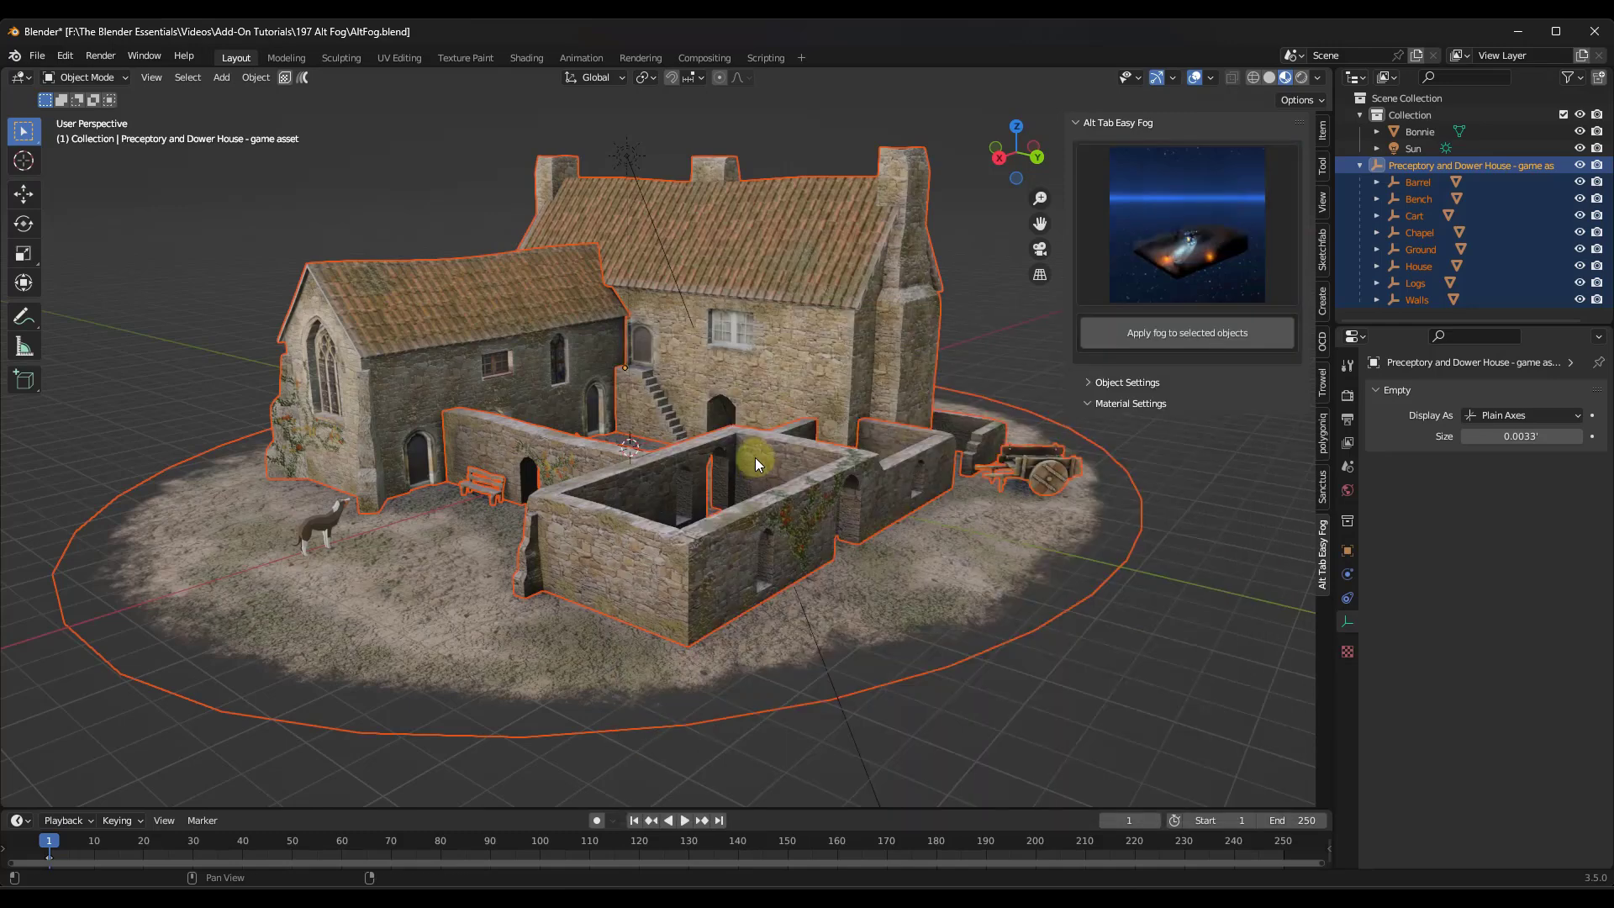
left_click(1159, 335)
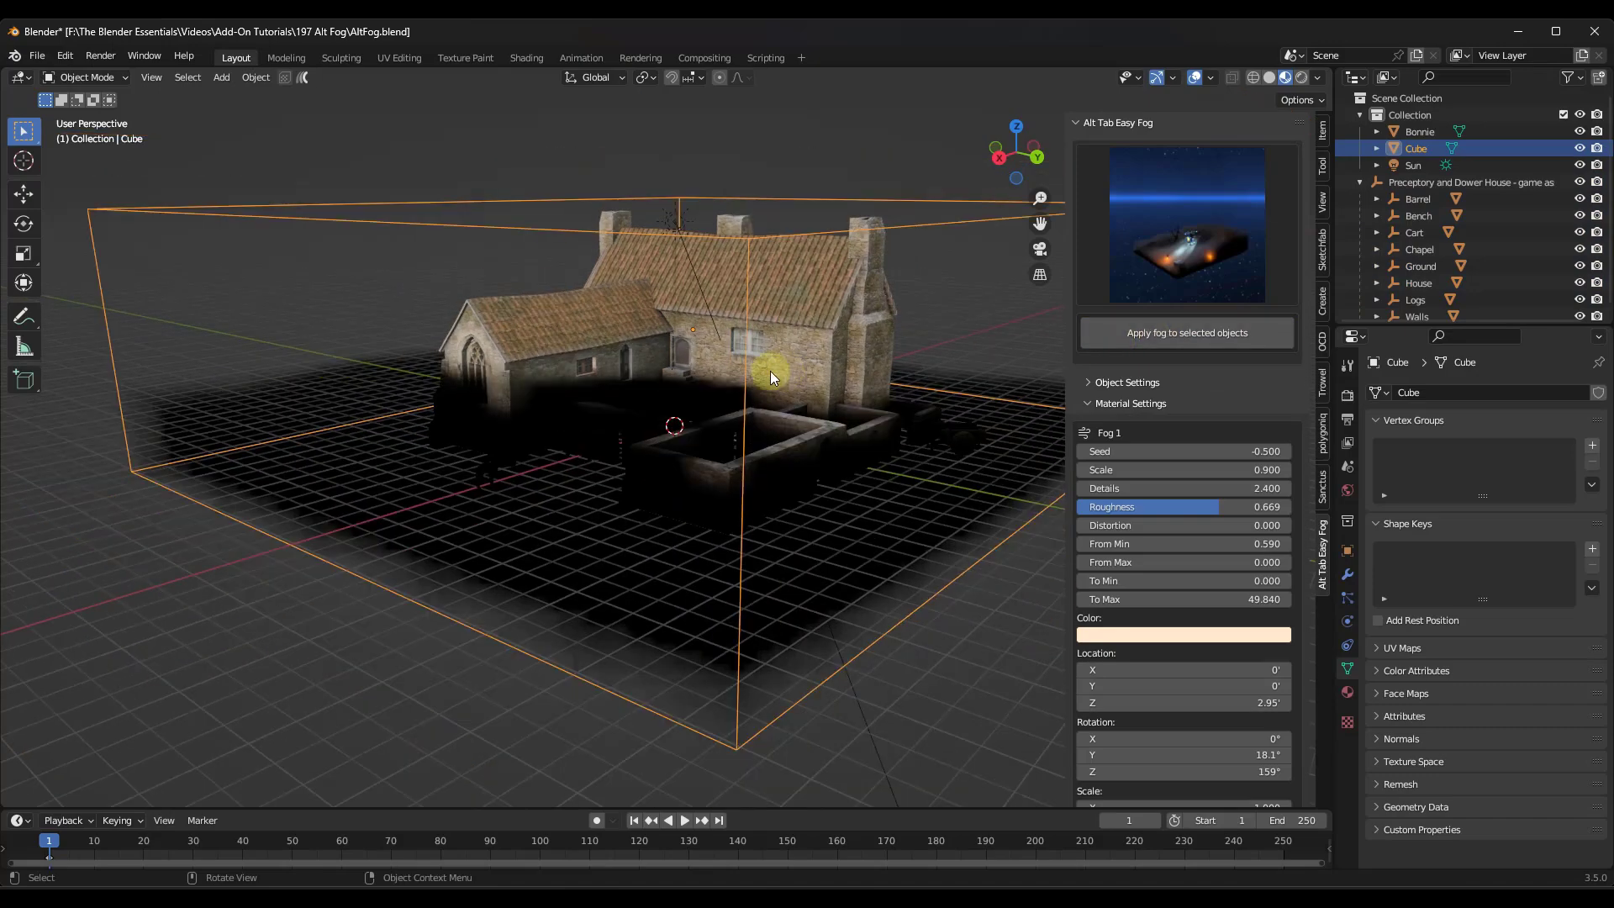
Adjust Fog 1 to Seed 2.300, Details 1.500 and From Max 0.100, orbiting to check
middle_click_drag(770, 371, 720, 370)
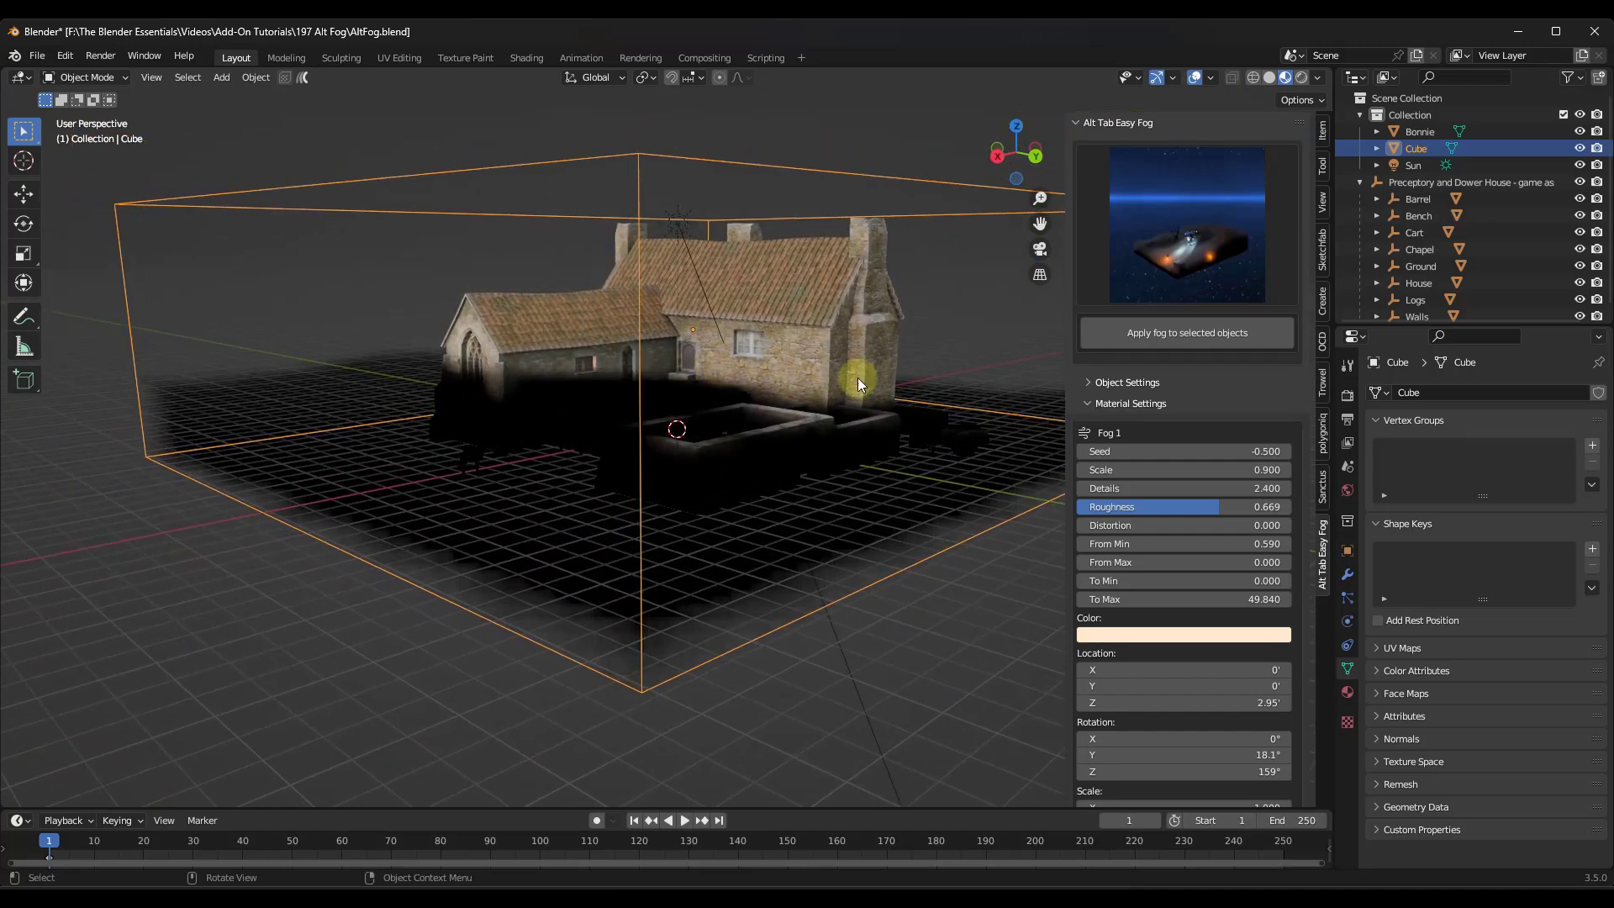
middle_click_drag(893, 392, 763, 400)
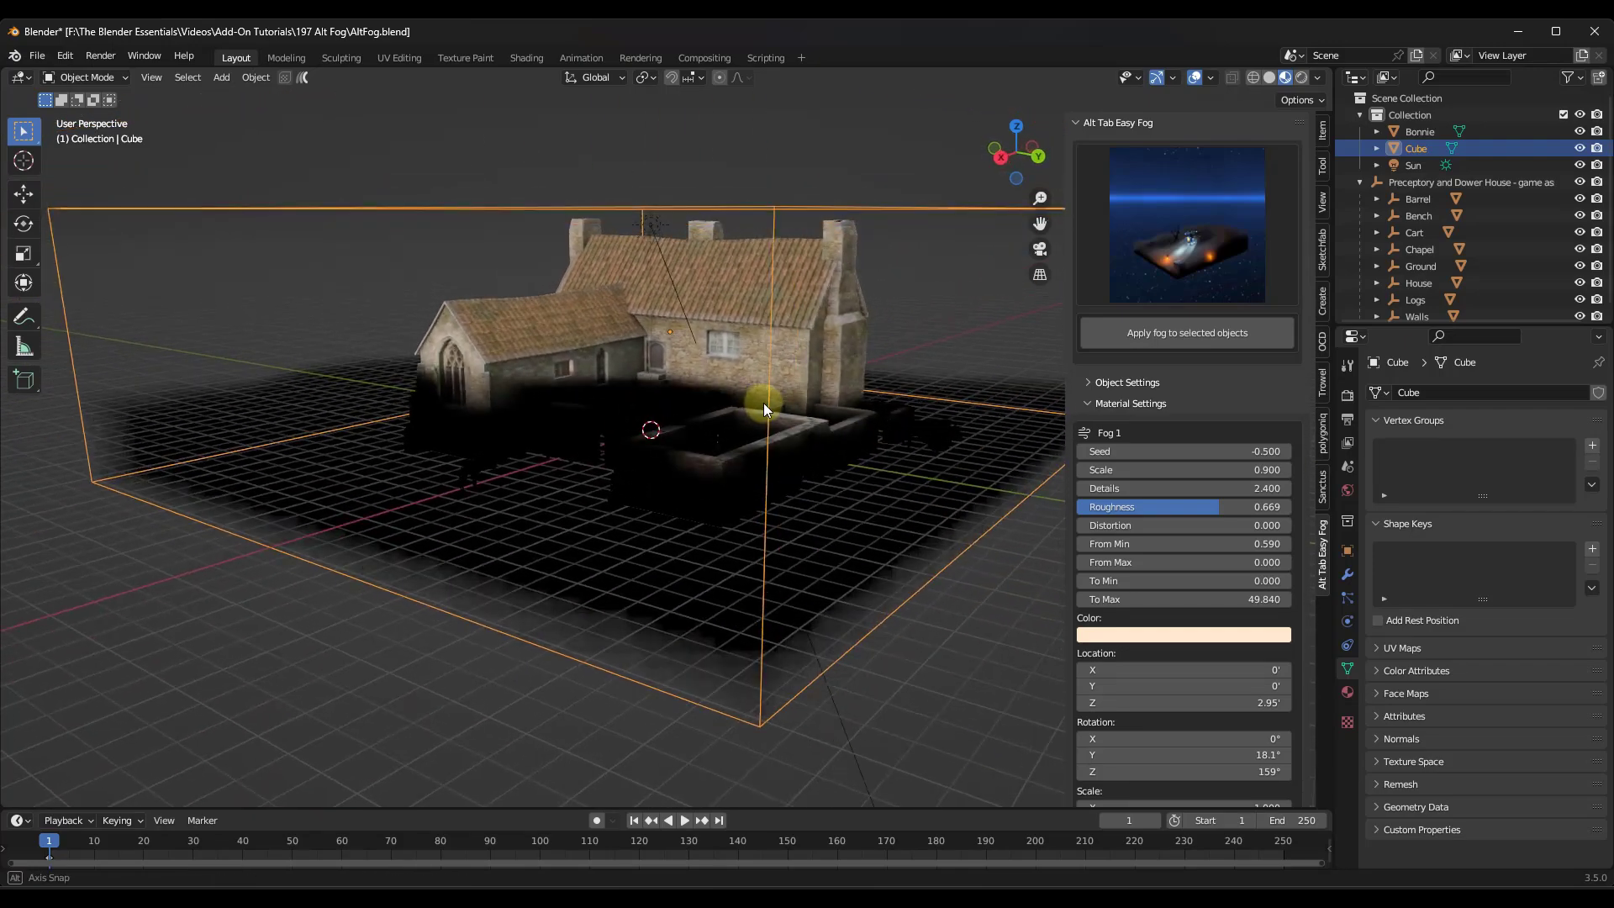
left_click_drag(1184, 455, 807, 459)
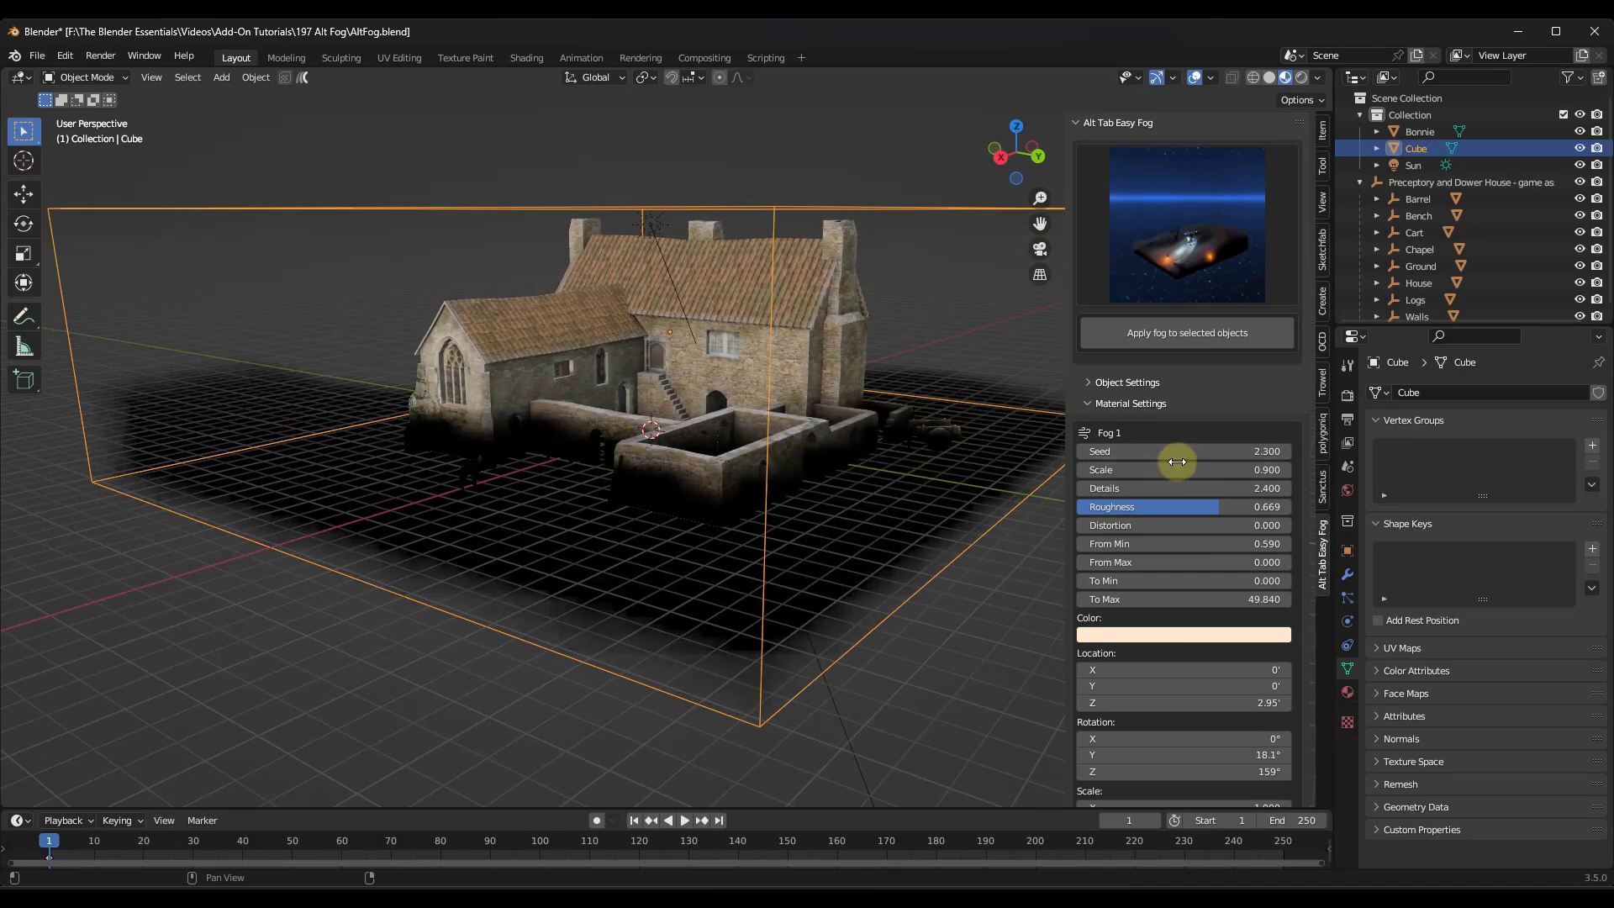
left_click_drag(1170, 471, 773, 473)
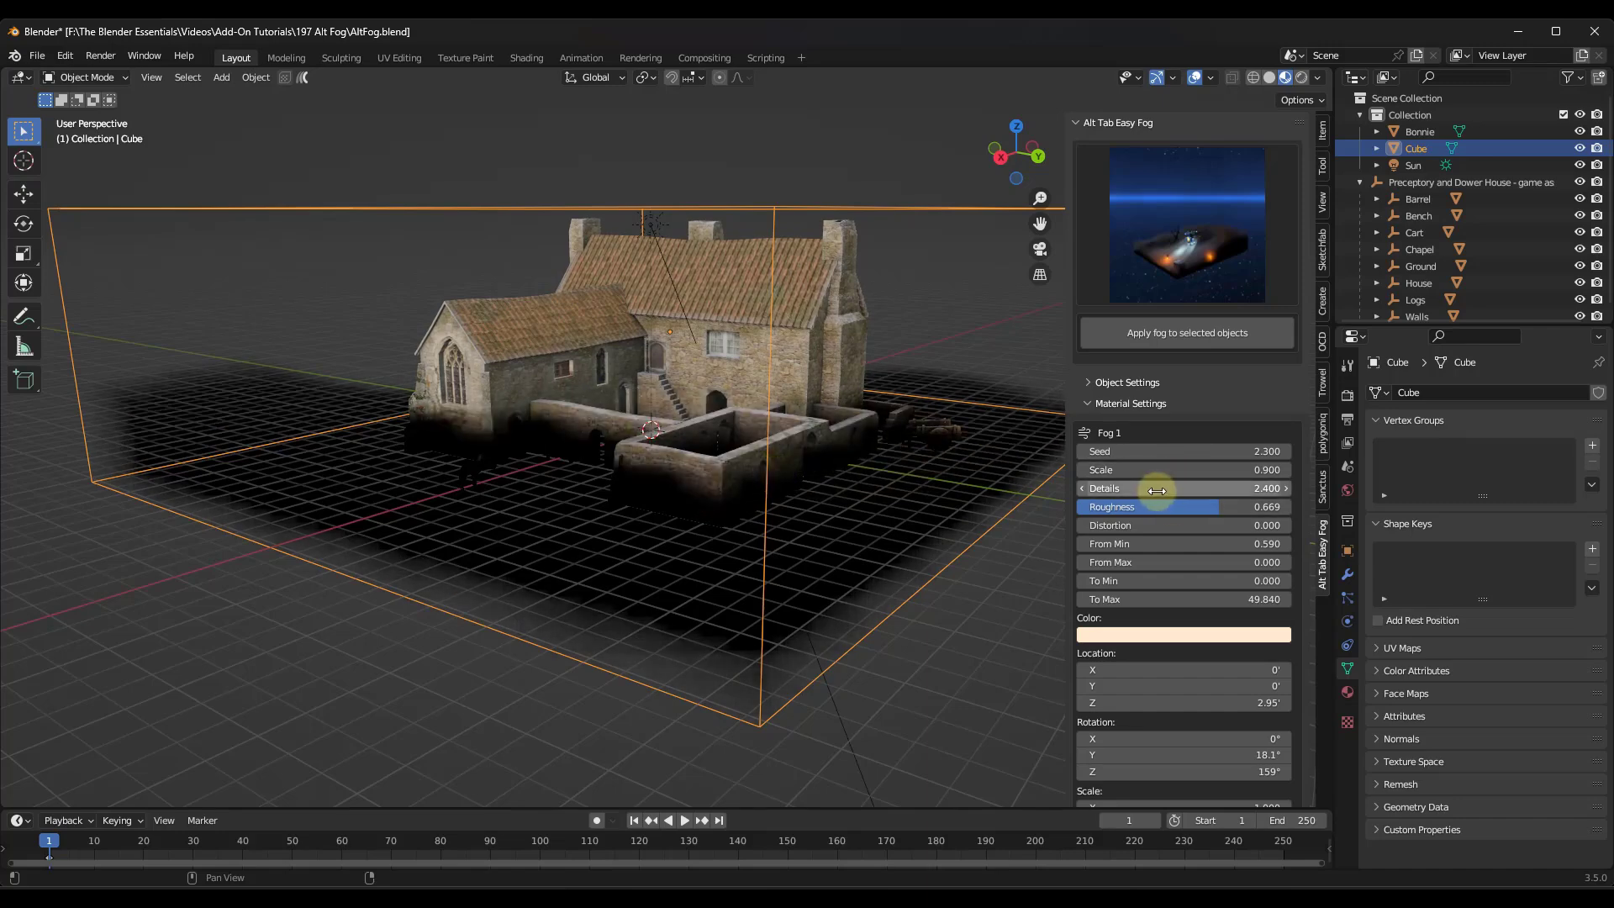
left_click_drag(1162, 489, 746, 490)
left_click_drag(1145, 542, 744, 559)
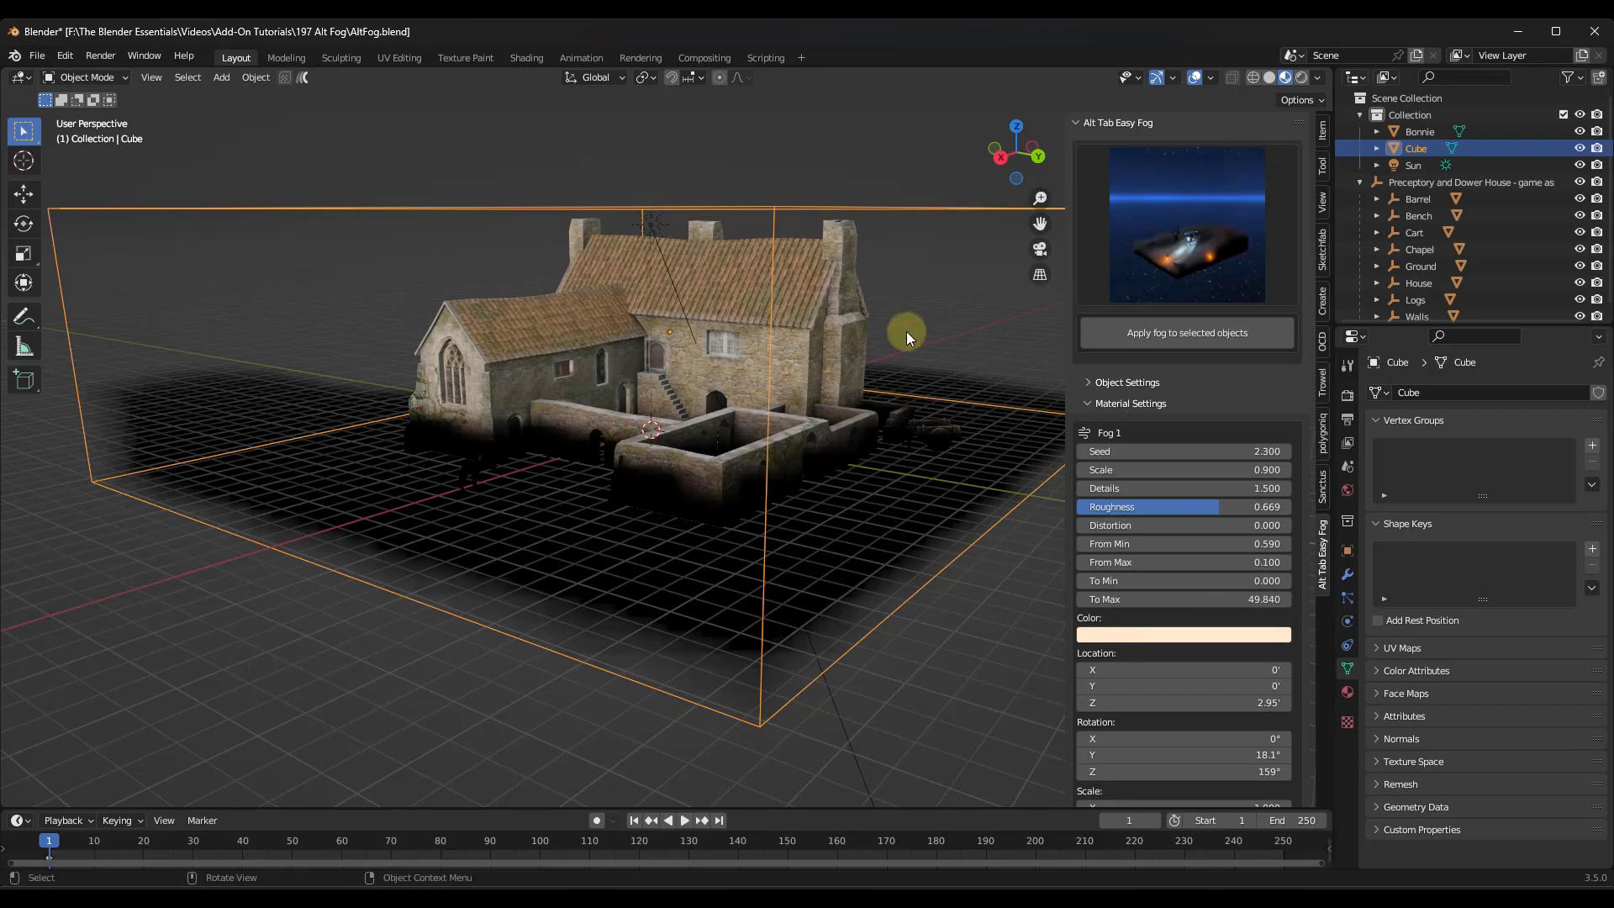
middle_click_drag(907, 331, 765, 336)
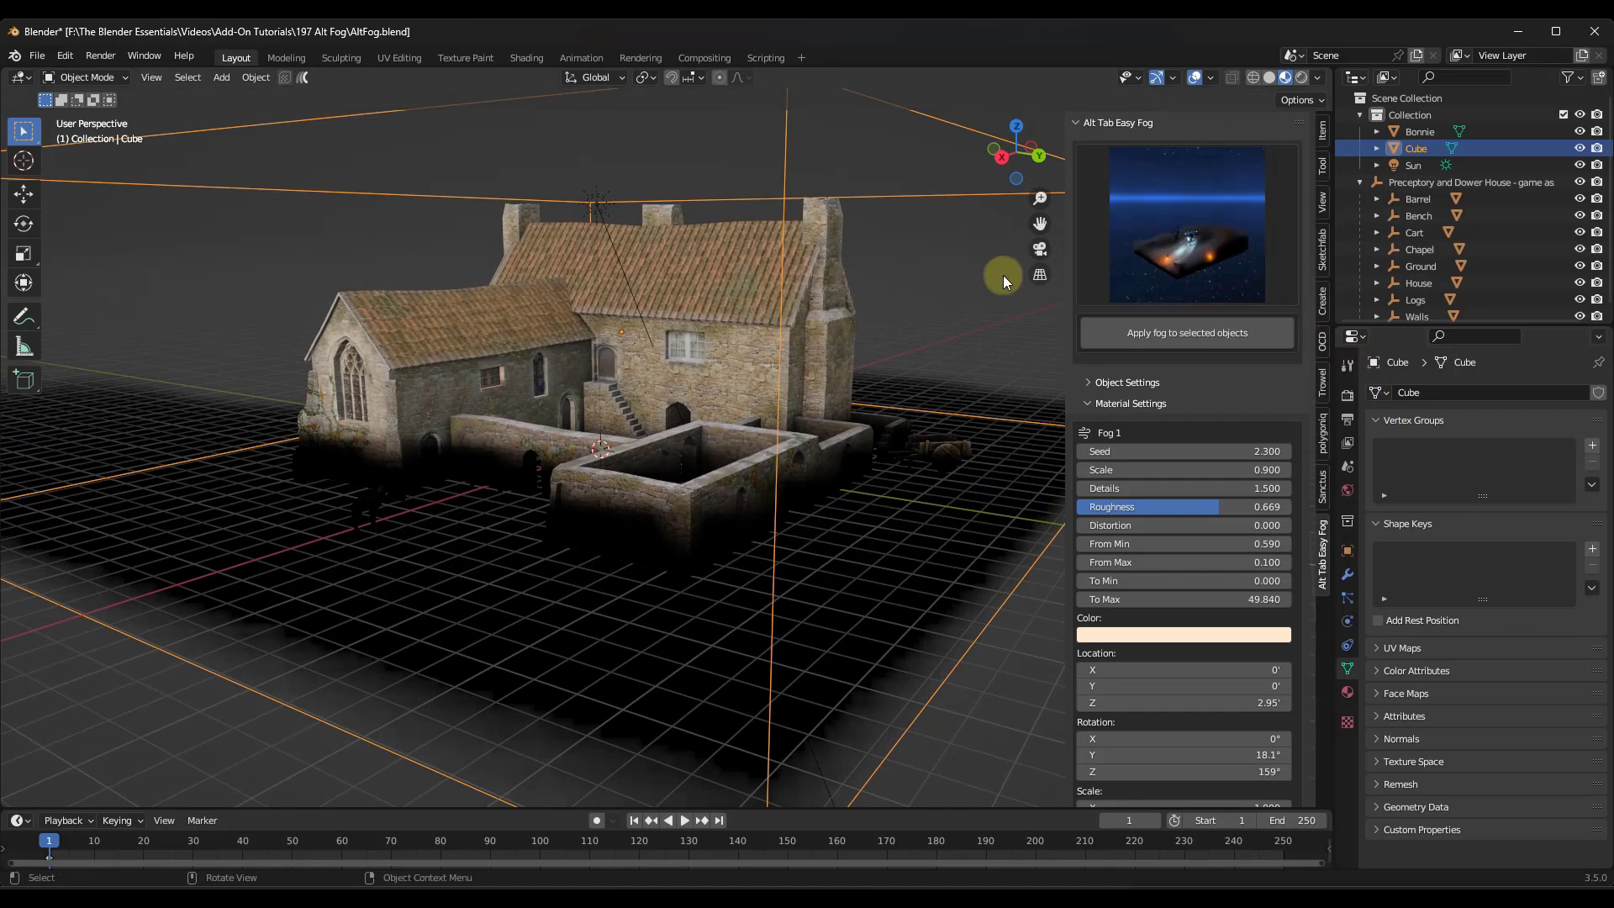
Check the Cycles render settings and switch the viewport to Rendered shading, zoomed on the house
left_click(1348, 395)
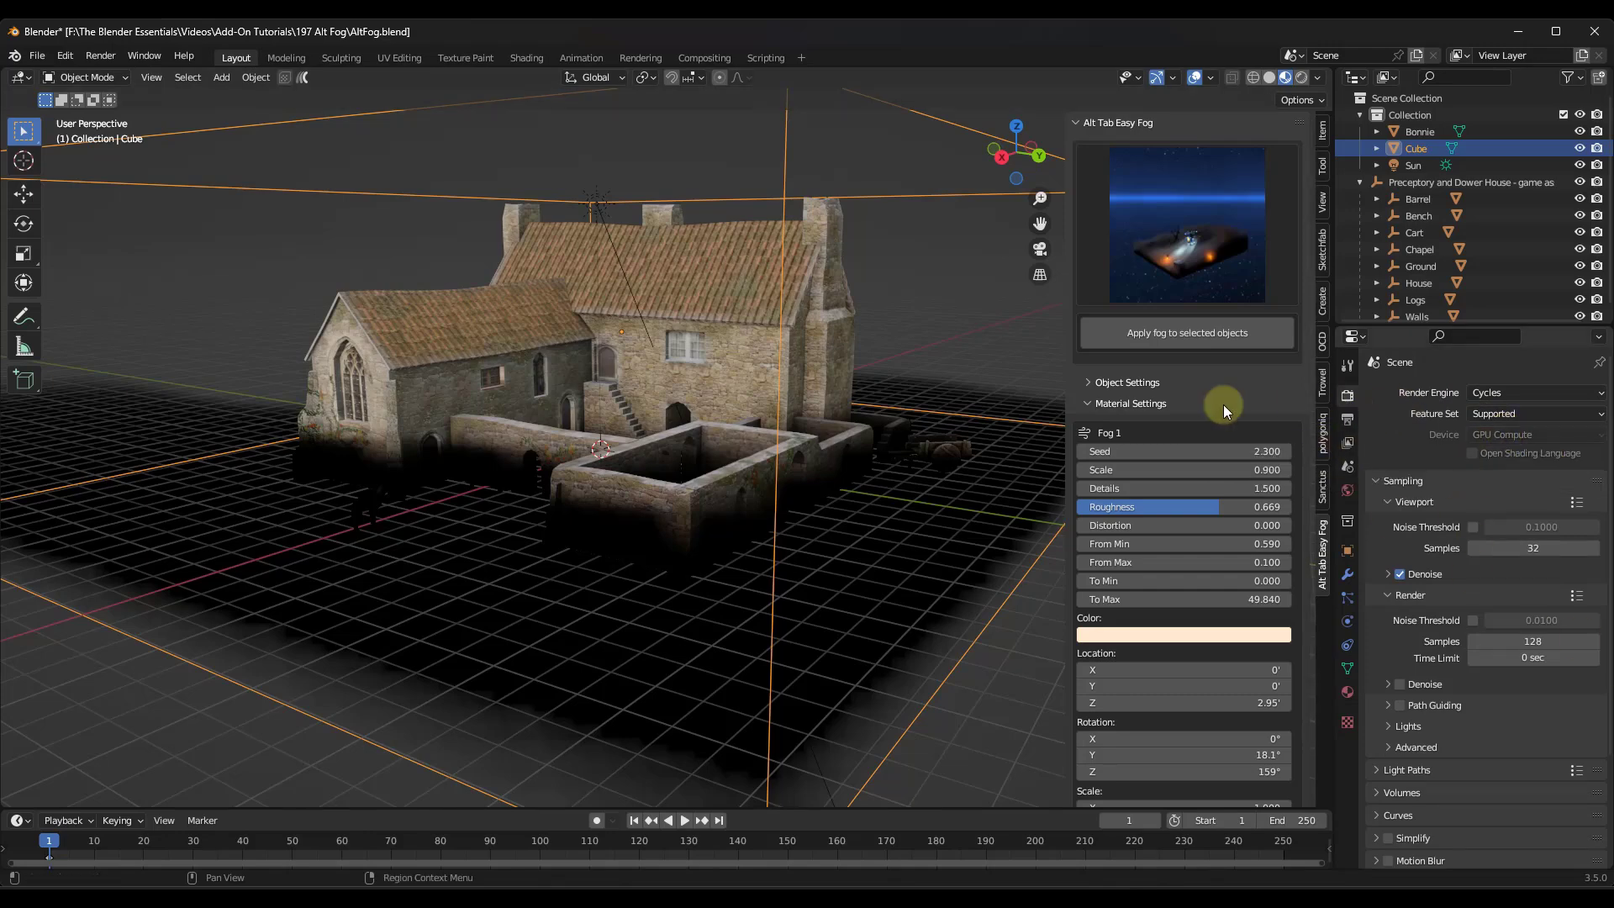
middle_click_drag(931, 330, 1149, 168)
left_click(1301, 77)
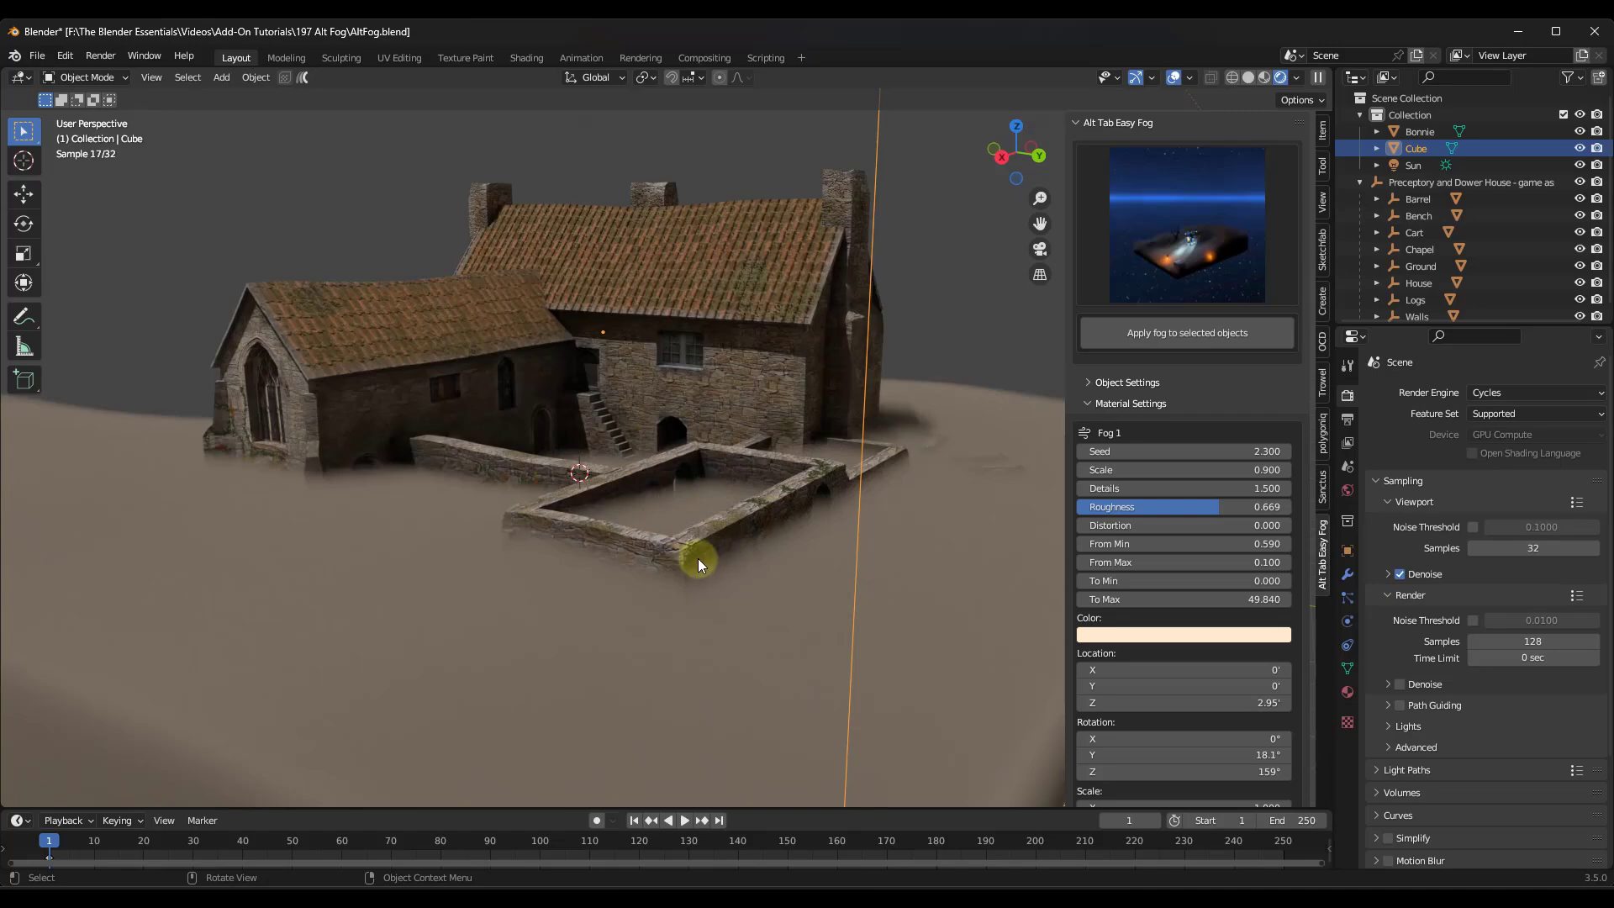
Give the fog Roughness 0.754, Scale 0.200 and Details 2.900 for a flatter, lower layer
middle_click_drag(698, 558, 698, 511)
scroll(686, 523, "down", 5)
scroll(709, 507, "up", 3)
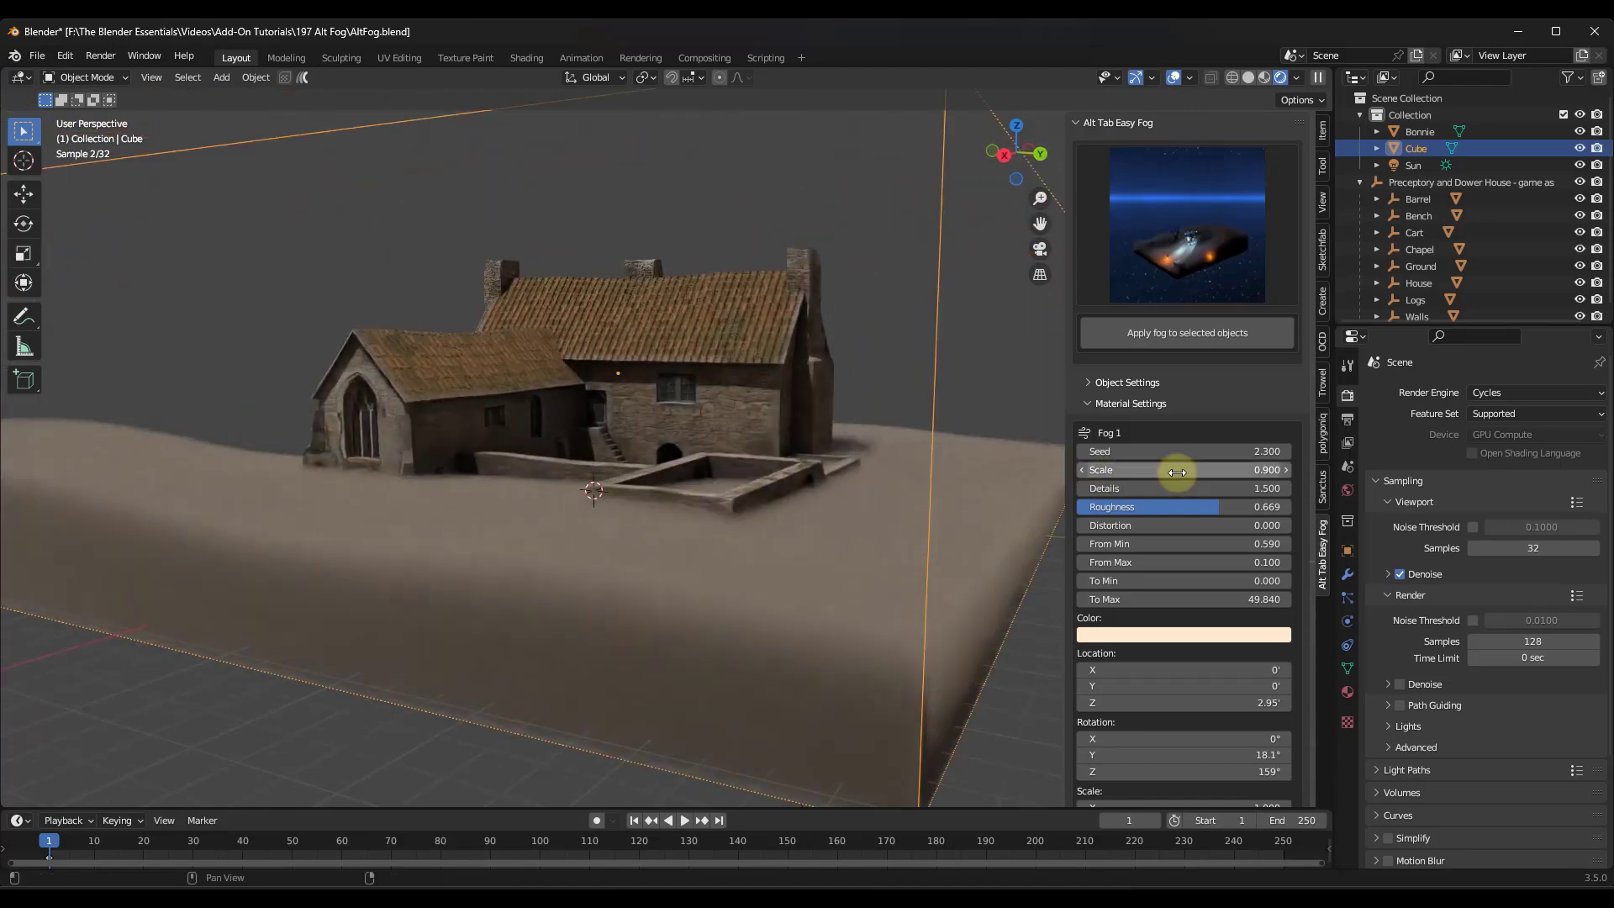
left_click(1096, 383)
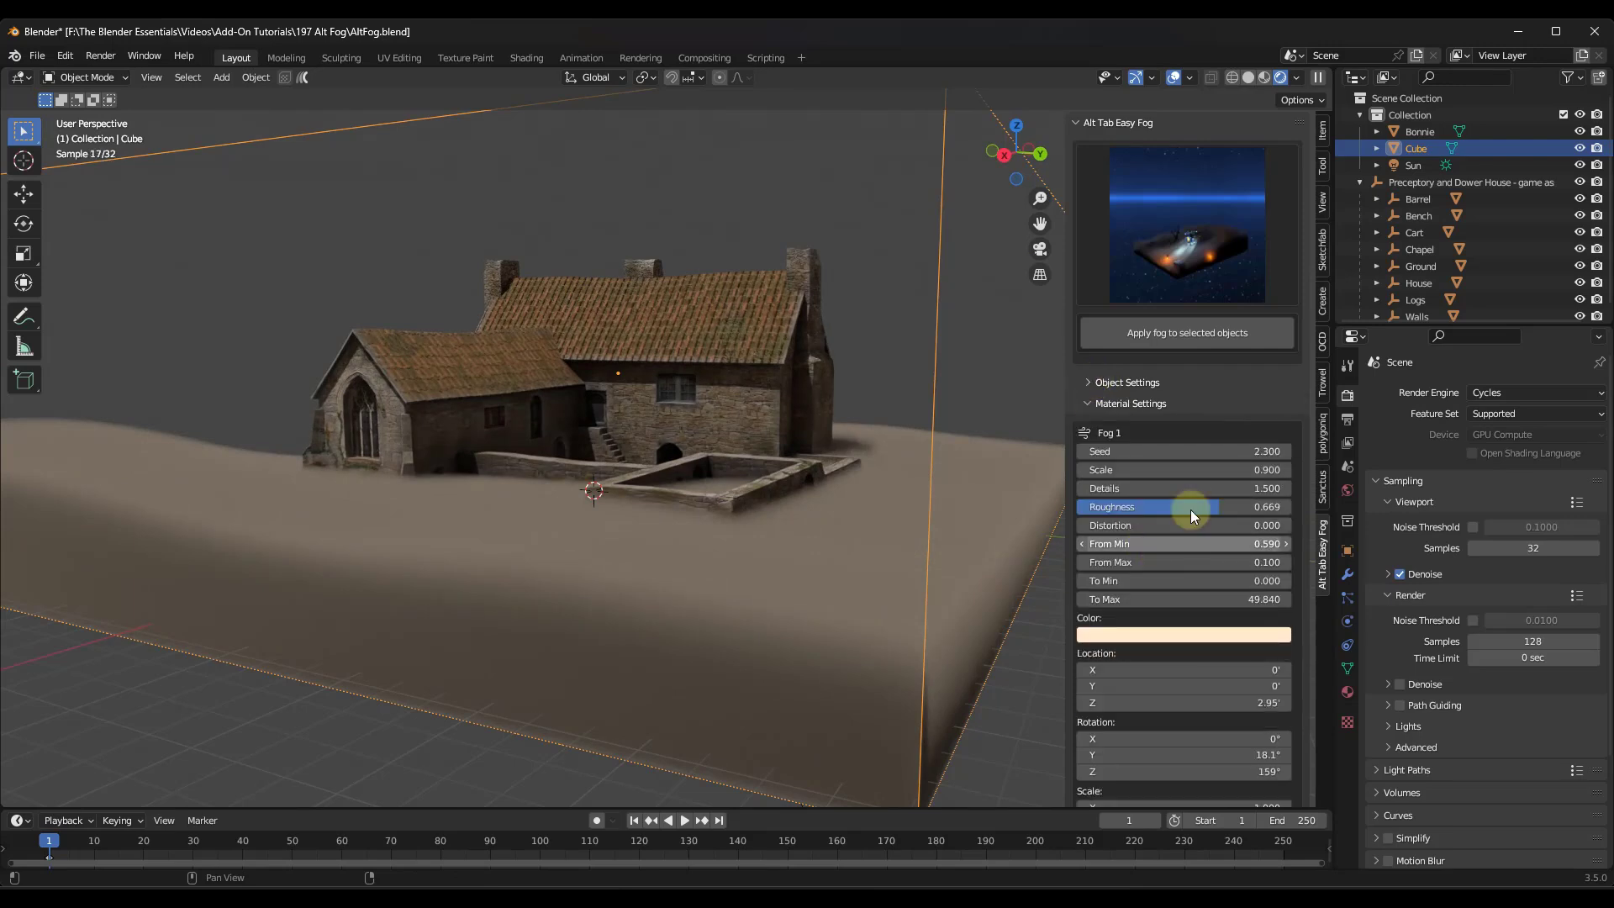
mouse_move(1210, 503)
left_mouse_down()
mouse_move(677, 510)
mouse_move(1238, 506)
left_mouse_up()
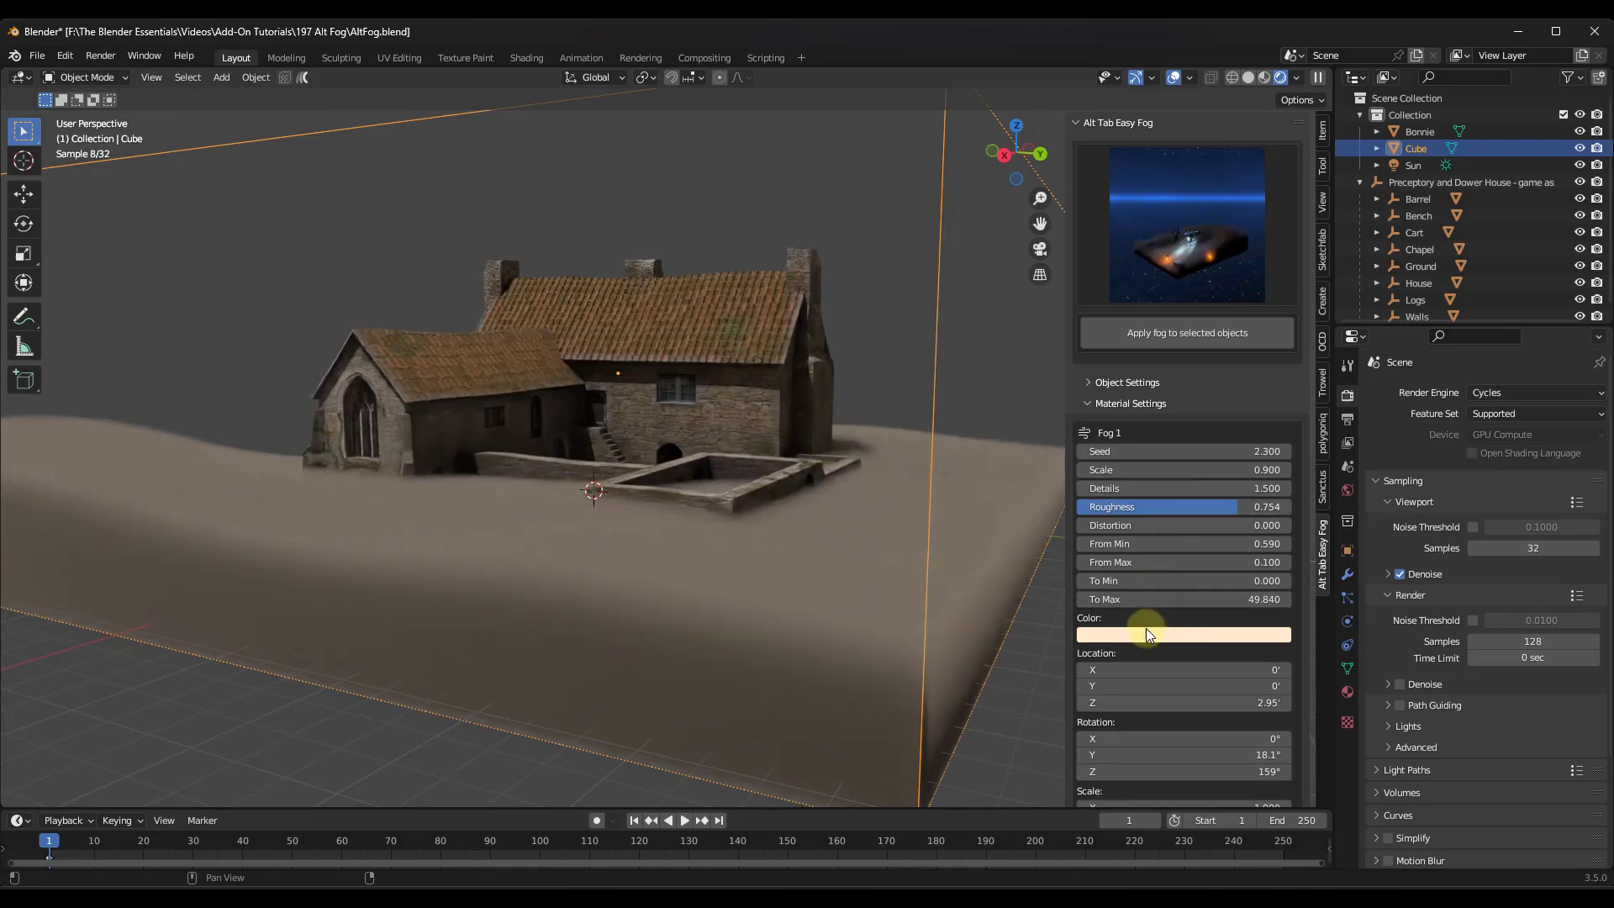
scroll(1147, 636, "down", 2)
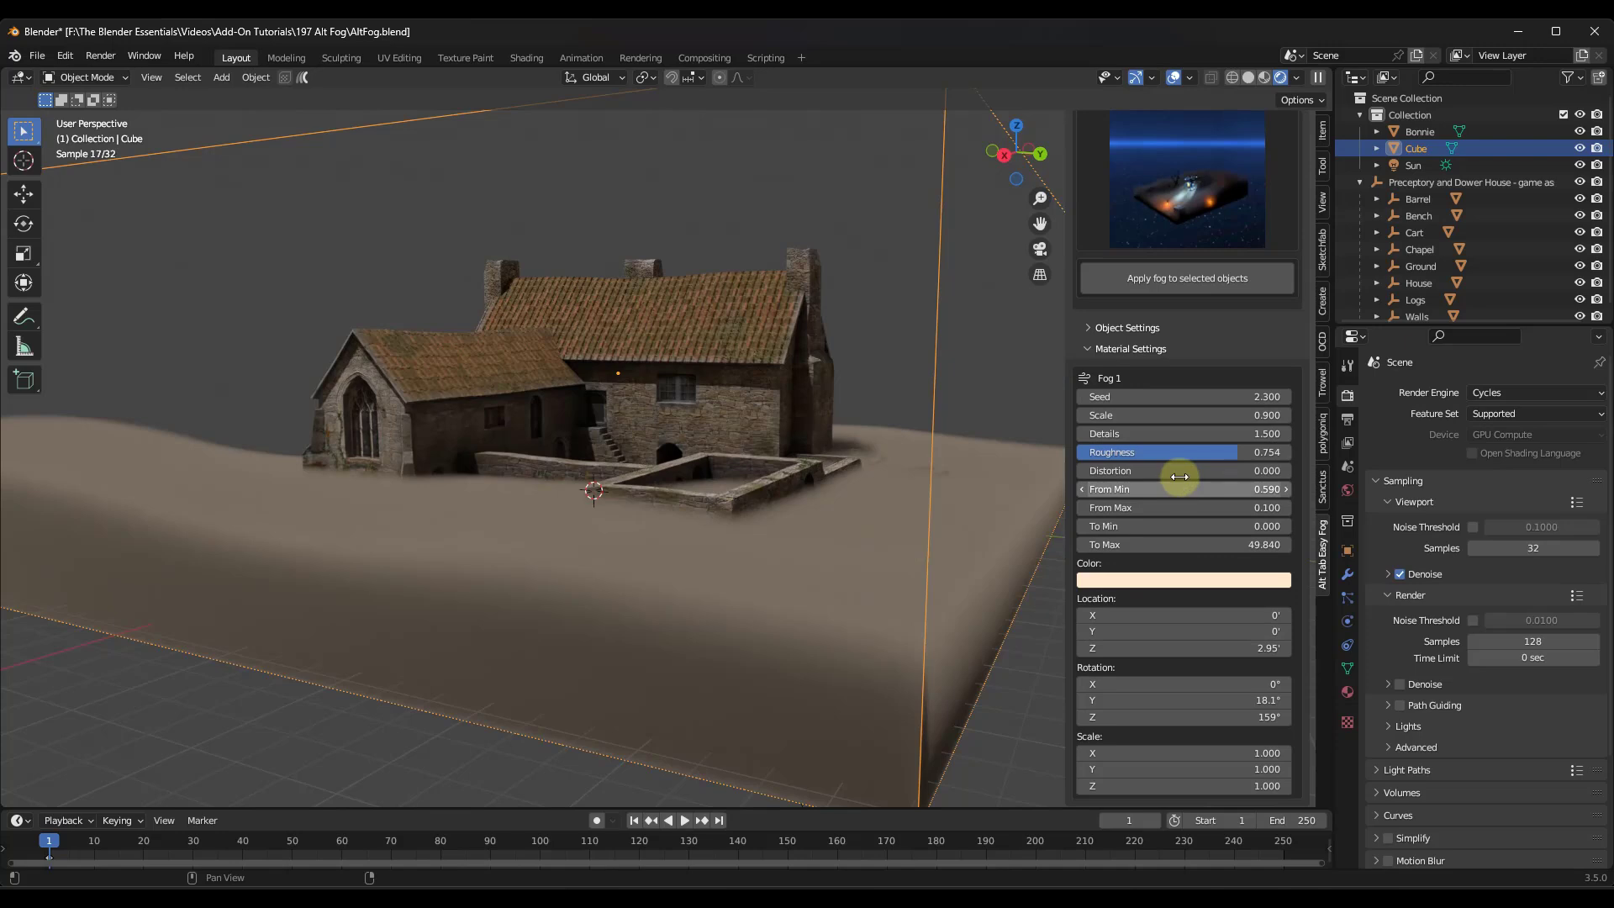
scroll(1173, 429, "up", 1)
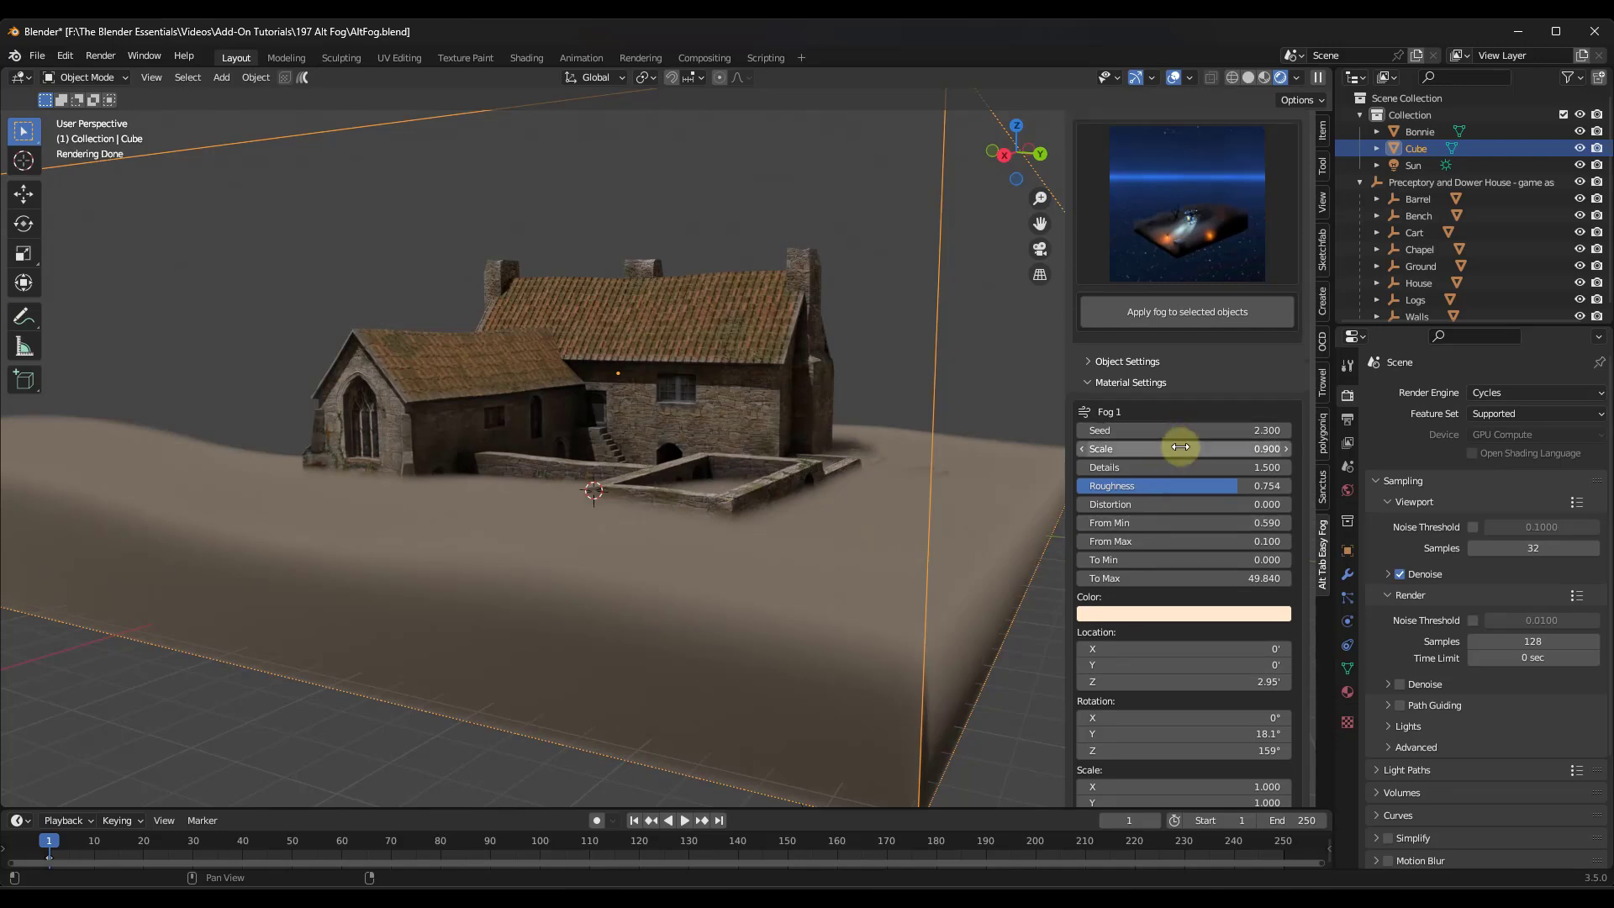
left_click_drag(1181, 446, 768, 451)
left_click(1163, 613)
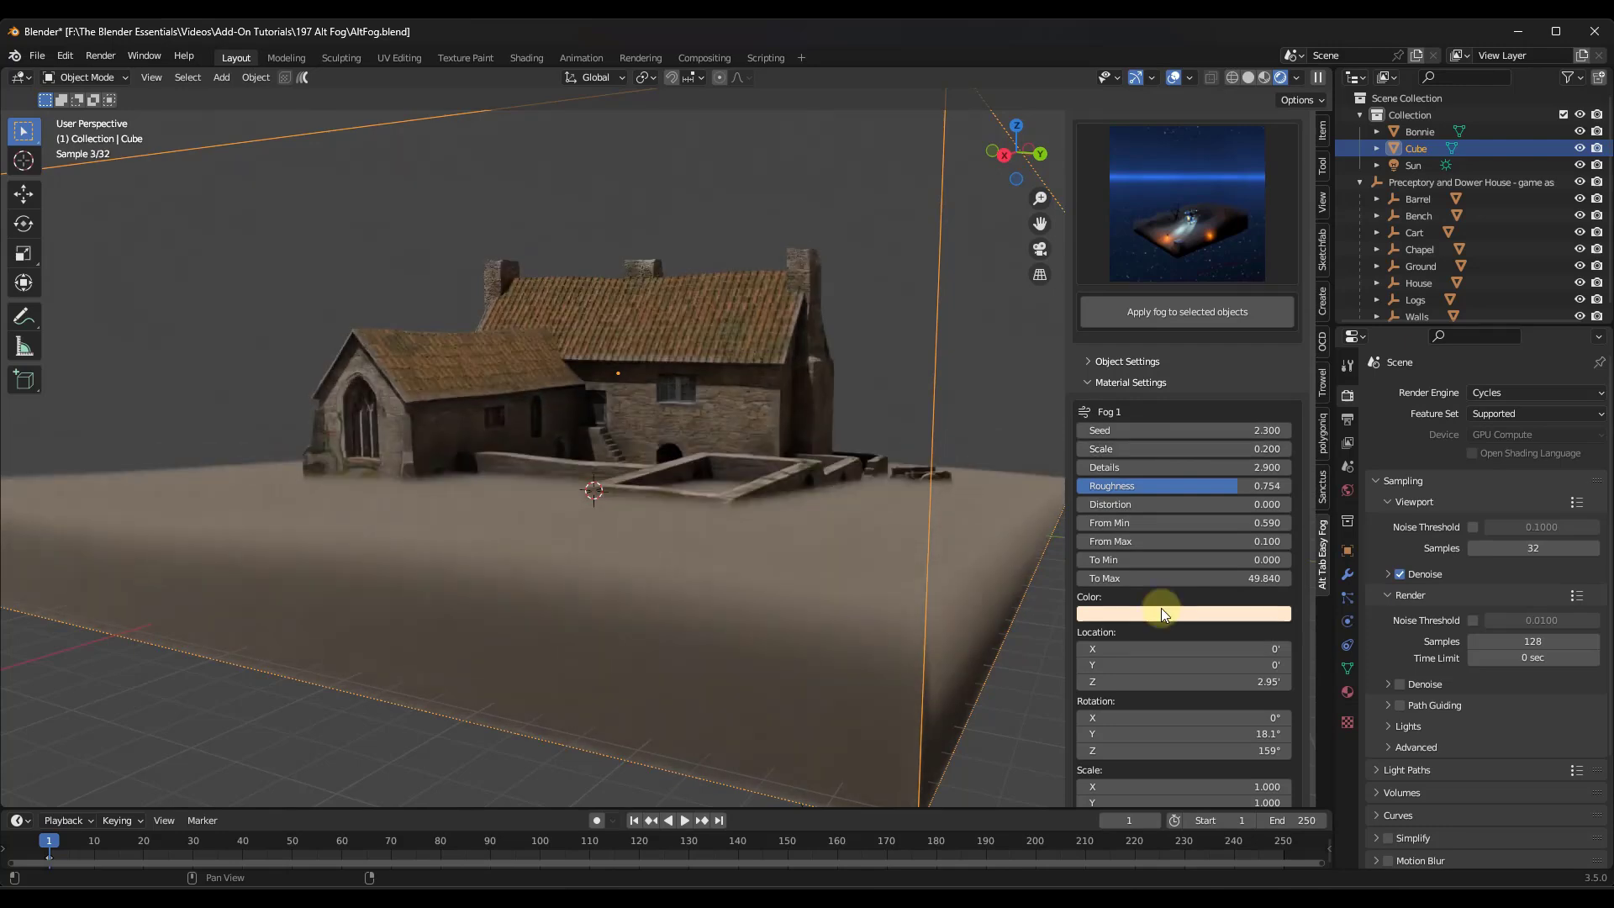
Change the fog colour to a dull olive grey (H 0.195, S 0.232, V 0.296)
left_click(1222, 416)
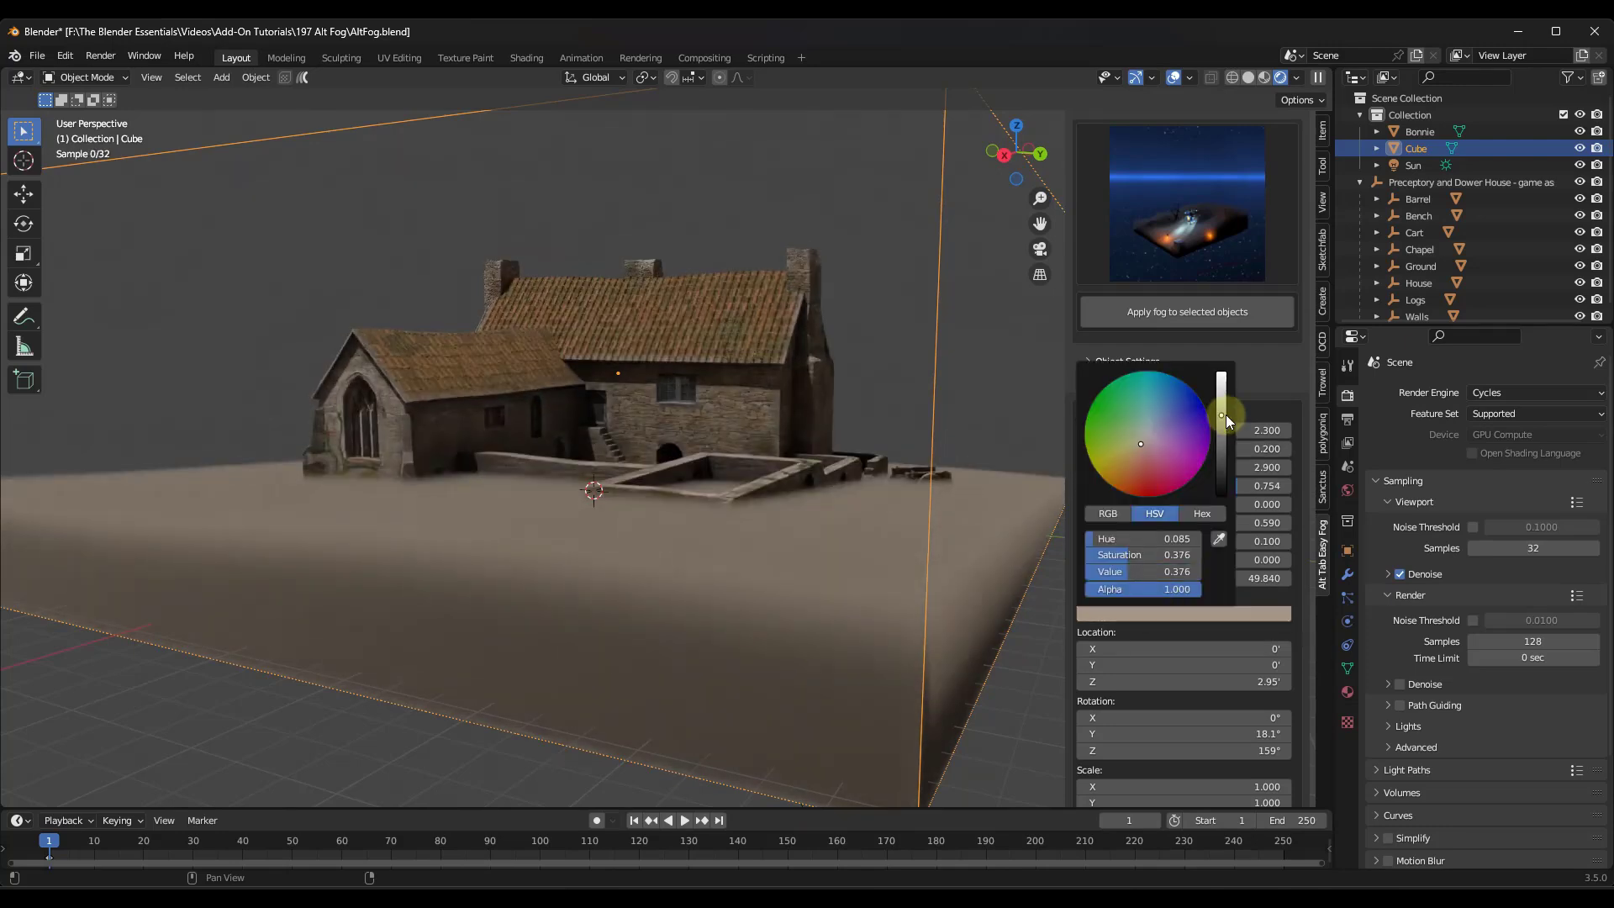
left_click(1222, 428)
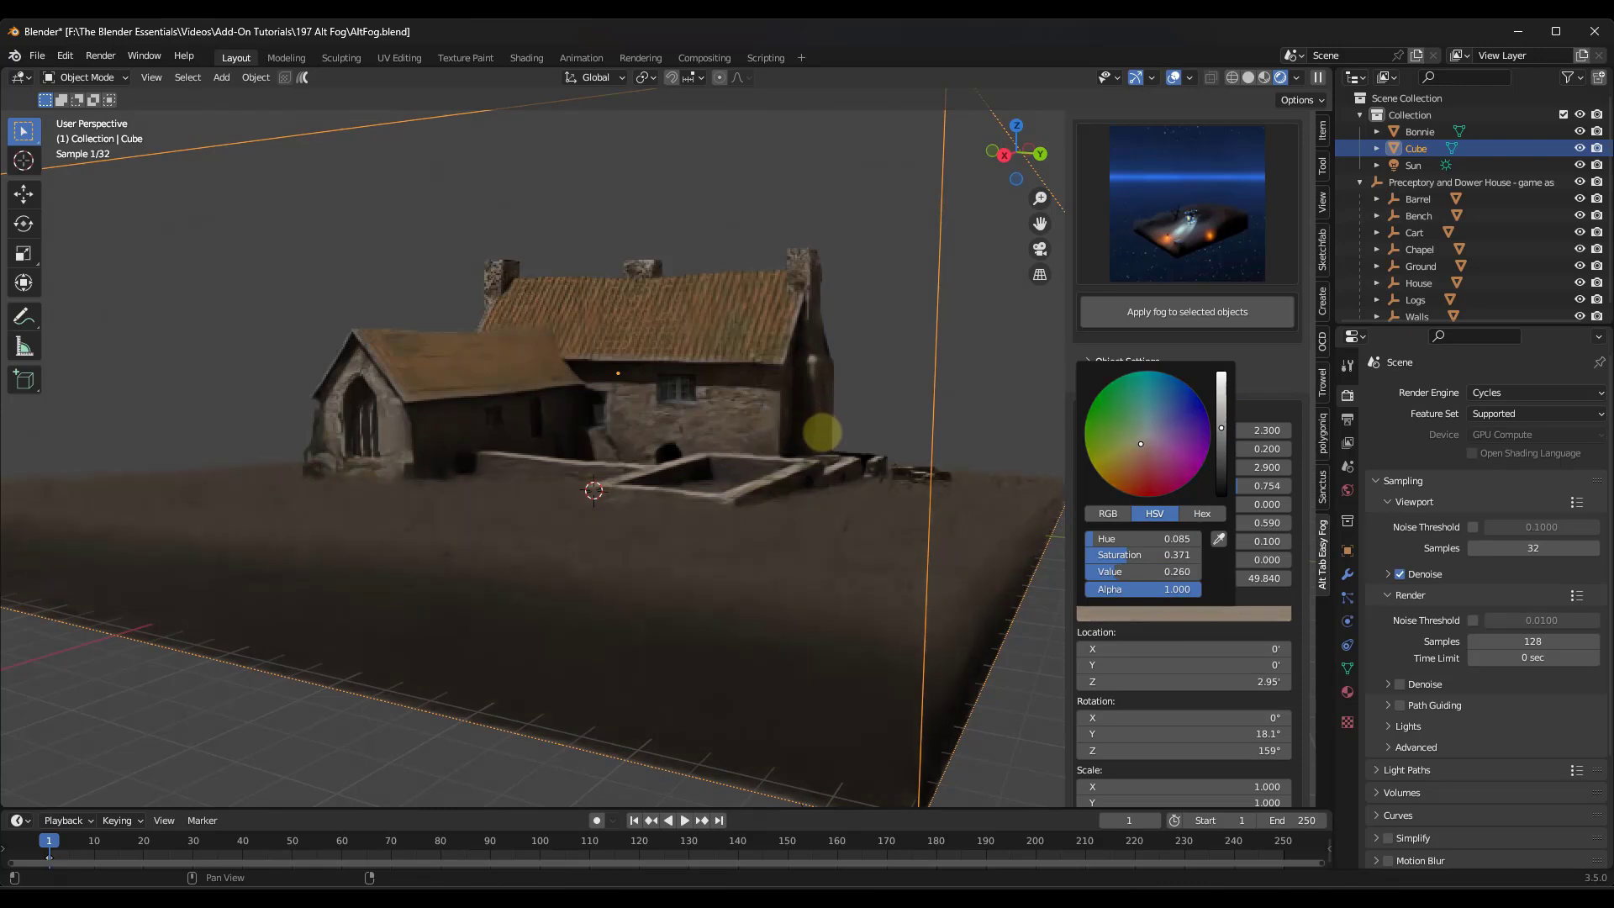
scroll(1160, 433, "up", 1)
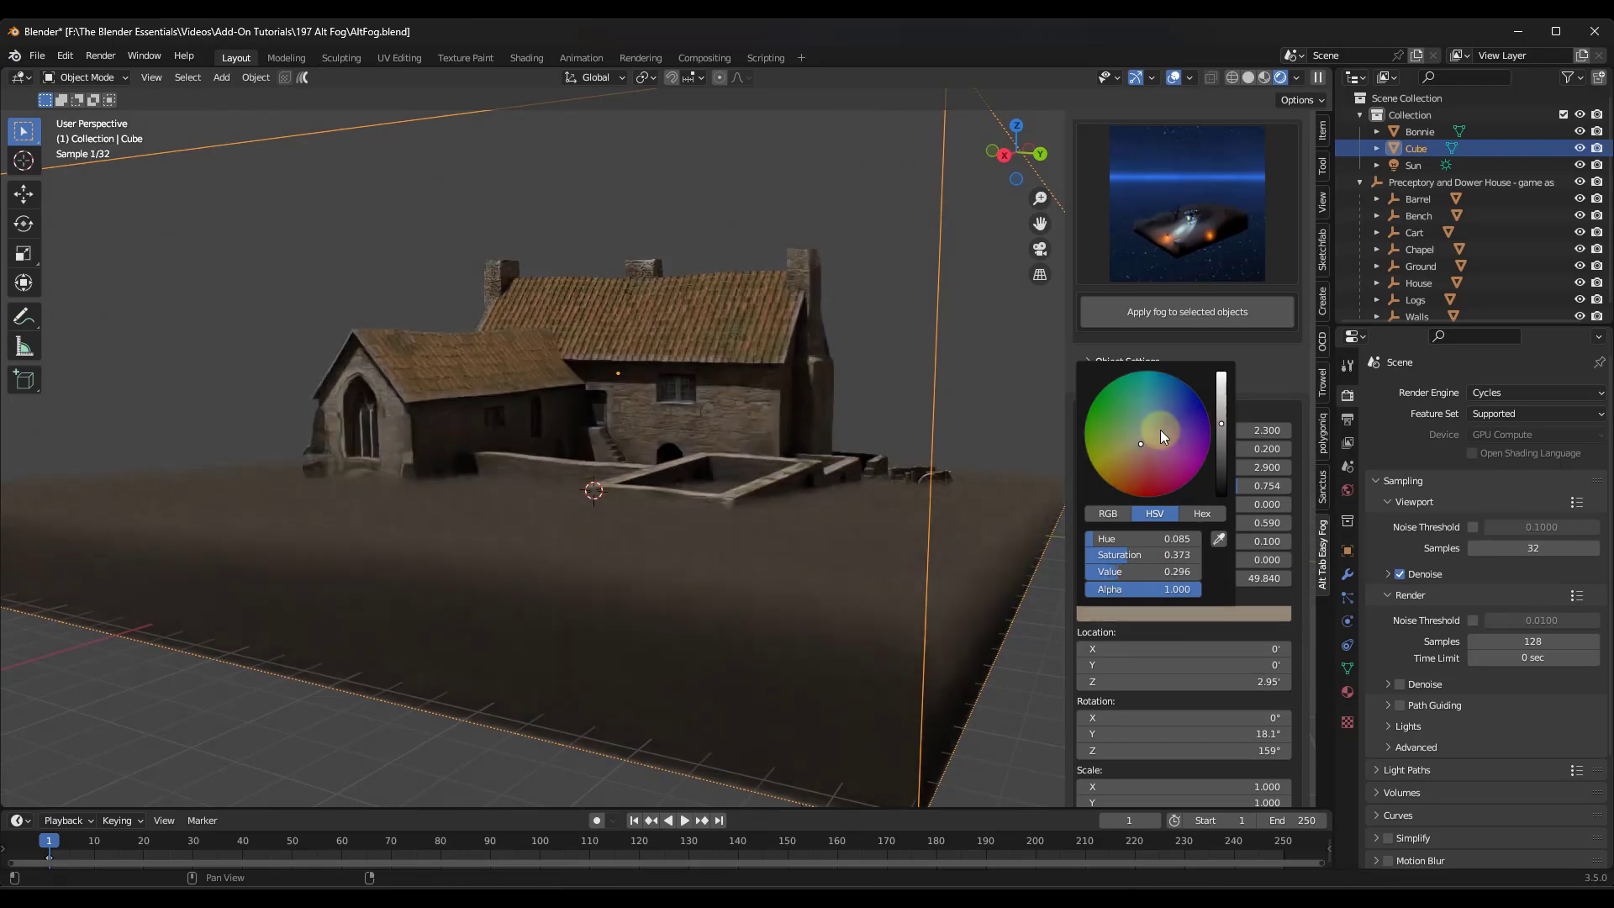
left_click(1145, 417)
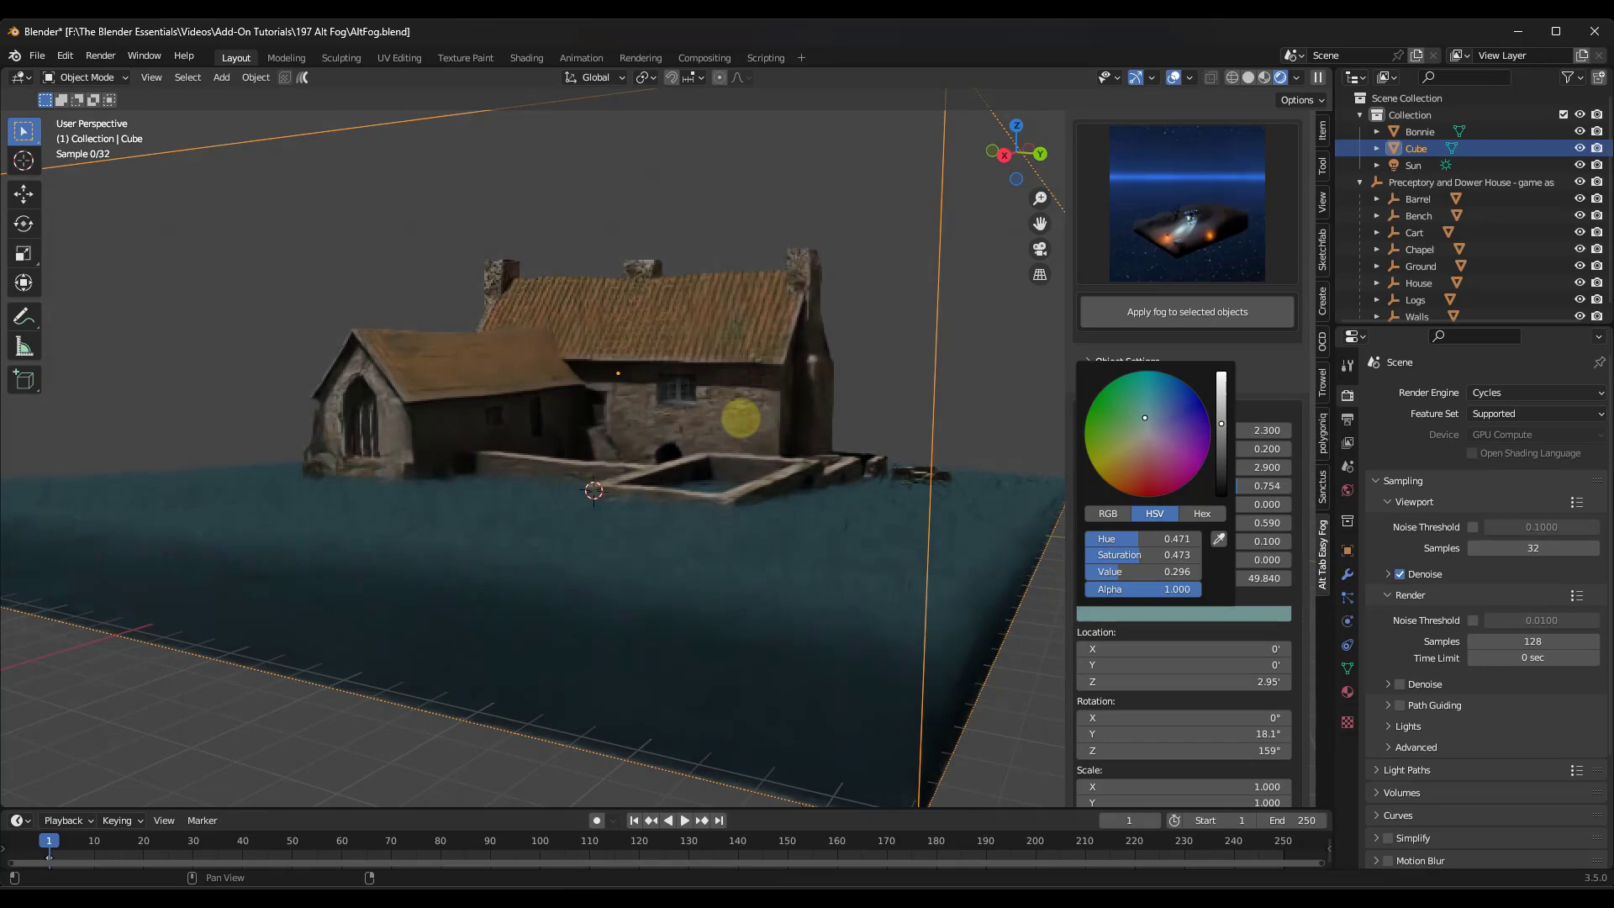
left_click_drag(1145, 417, 1136, 429)
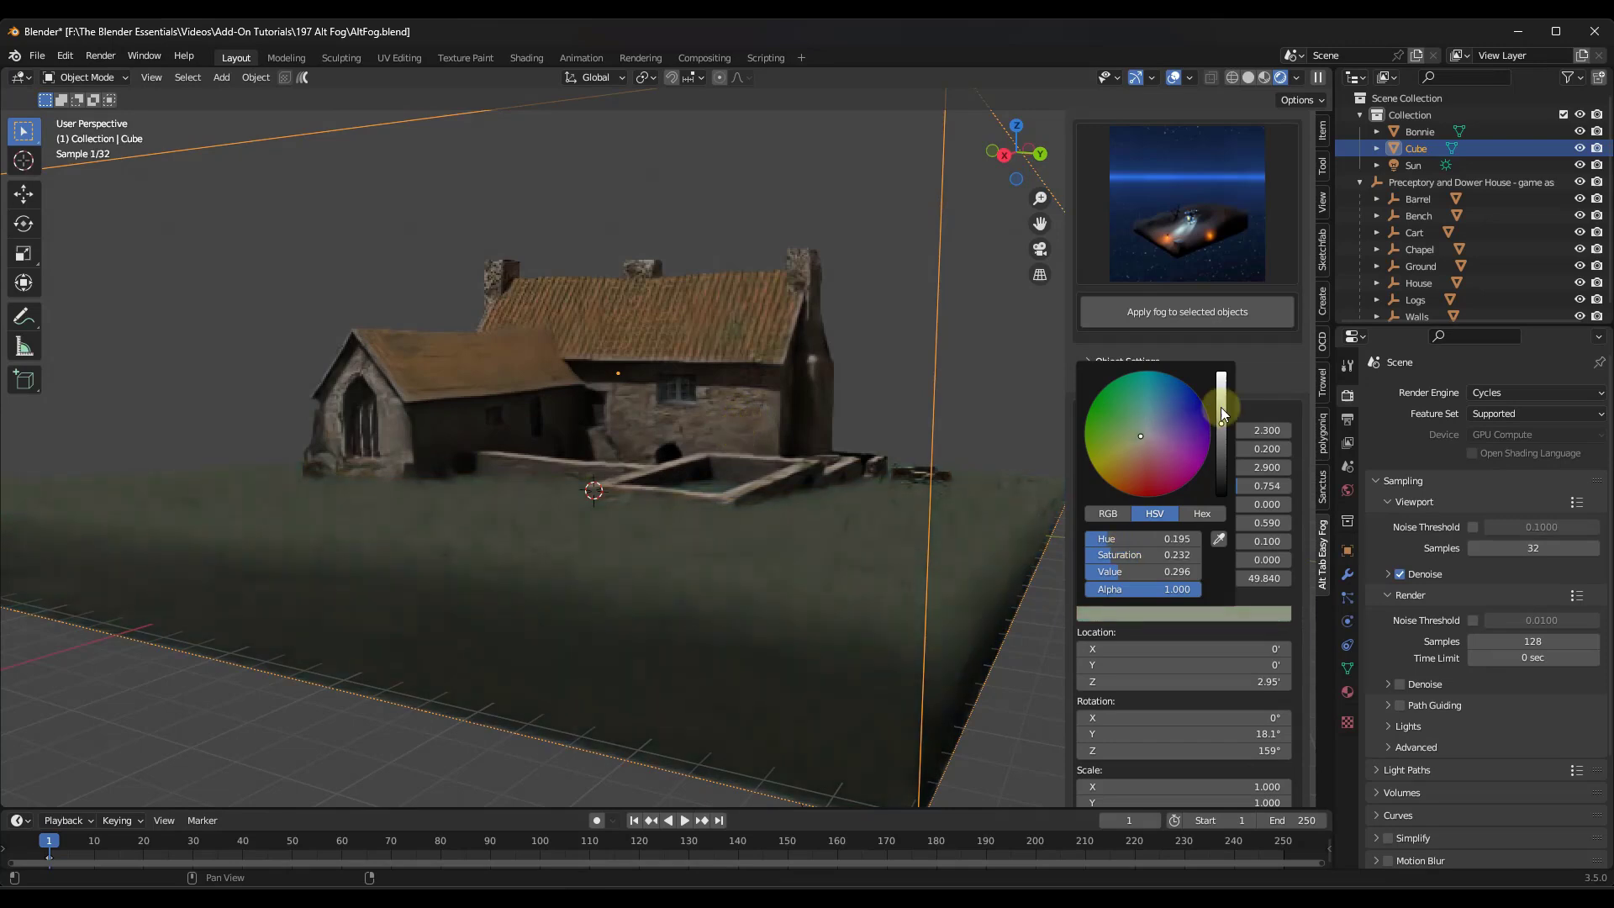
left_click(1271, 358)
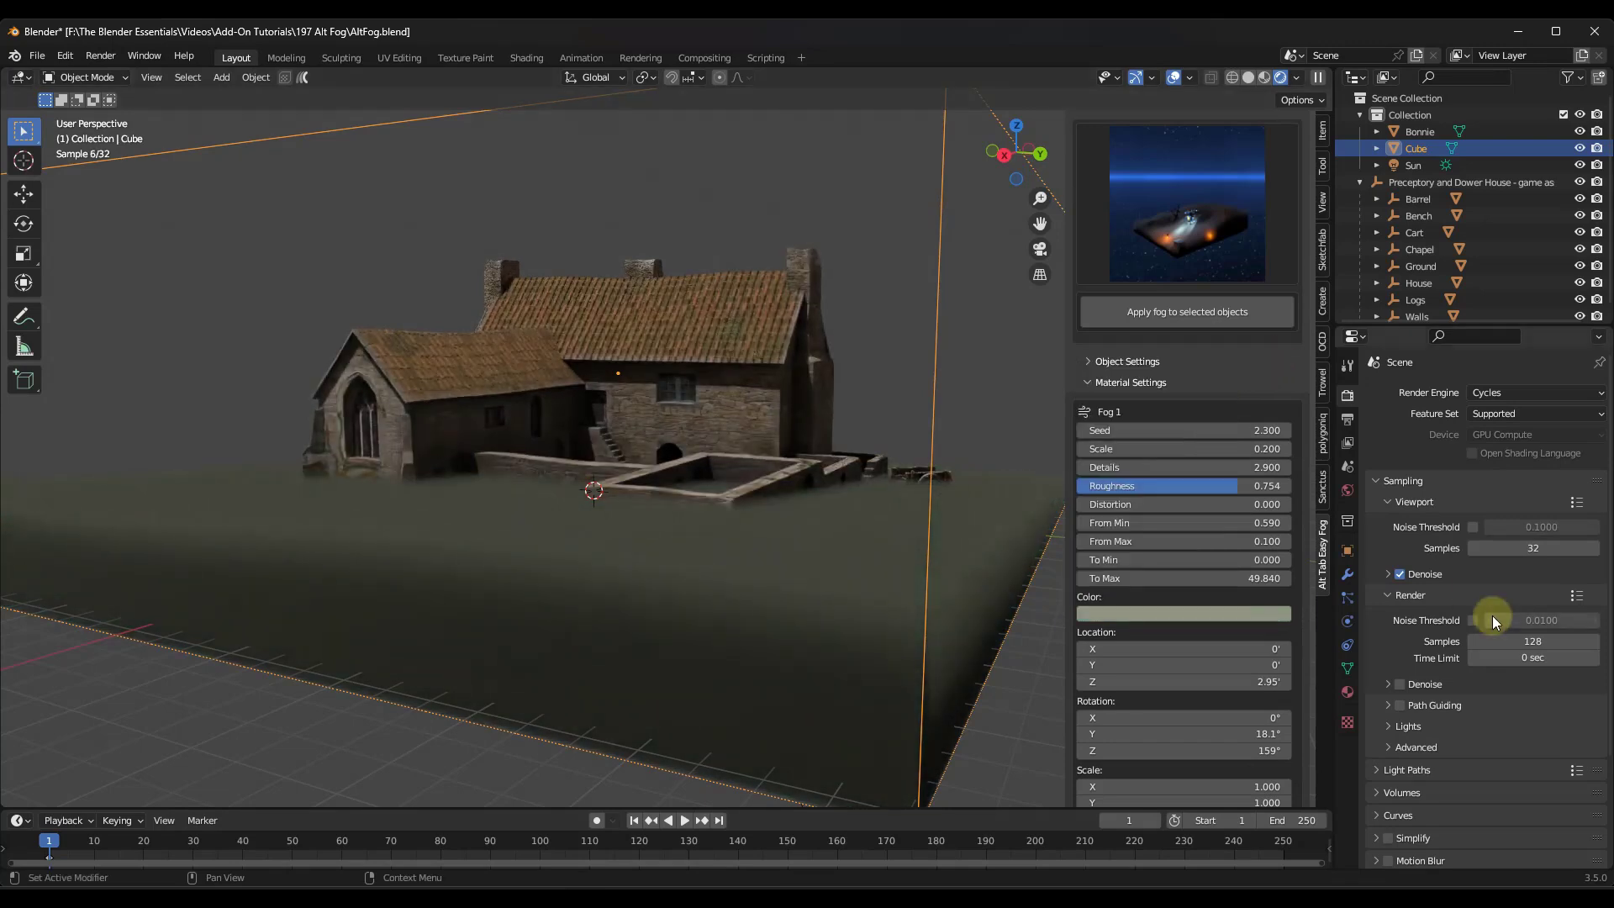
key("shift+a")
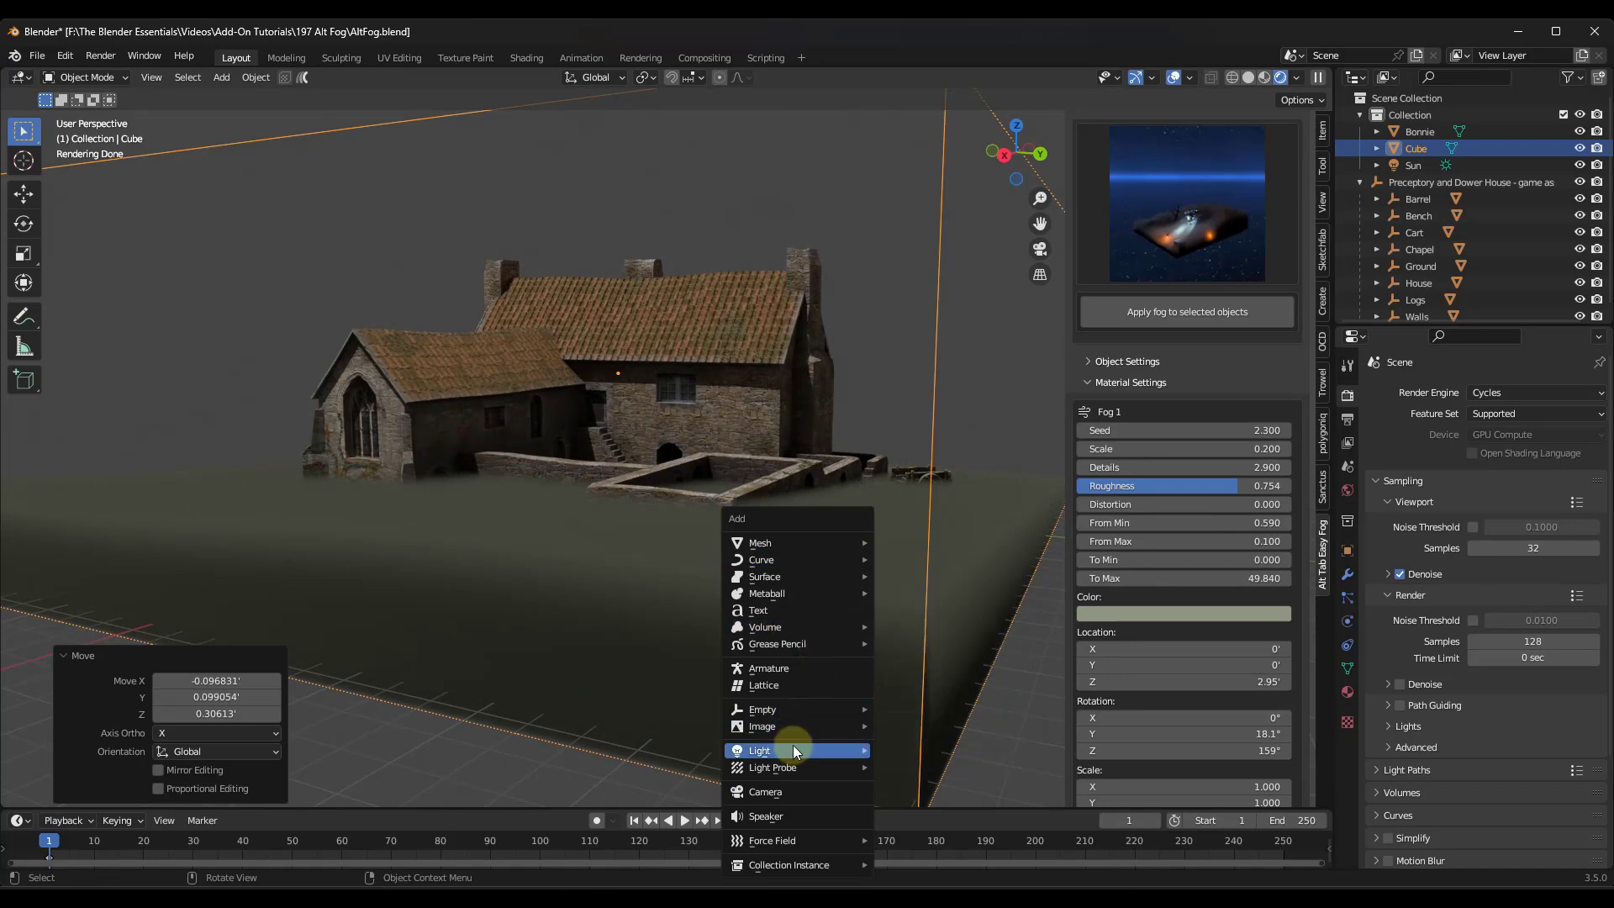
Add a point light to the scene and make its colour orange
mouse_move(793, 747)
left_click(911, 752)
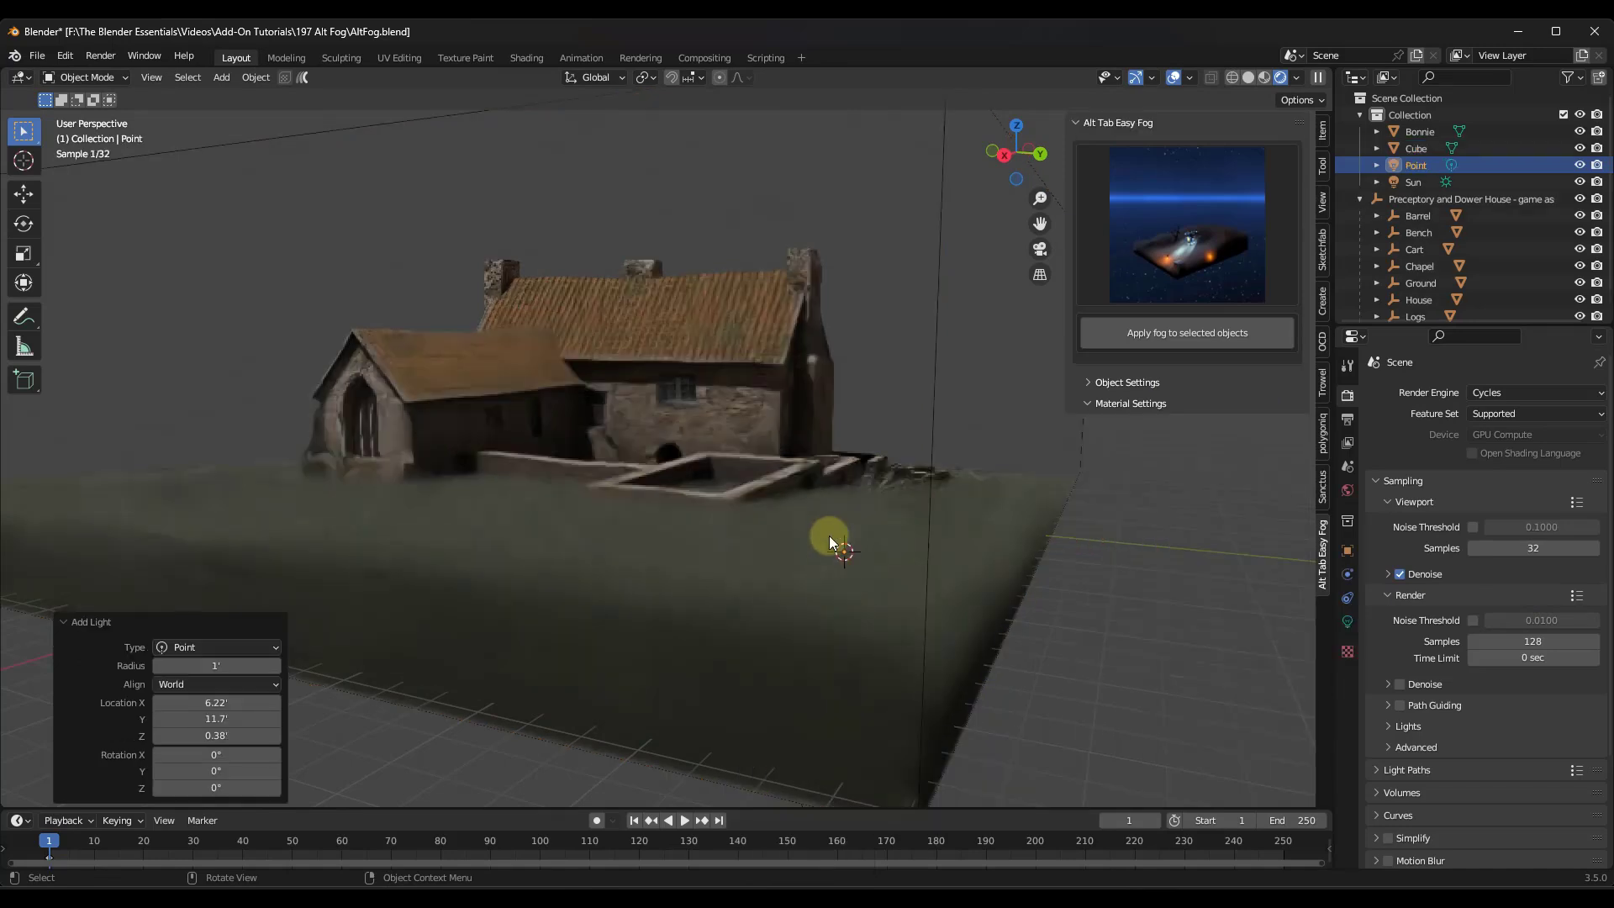
left_click(1348, 622)
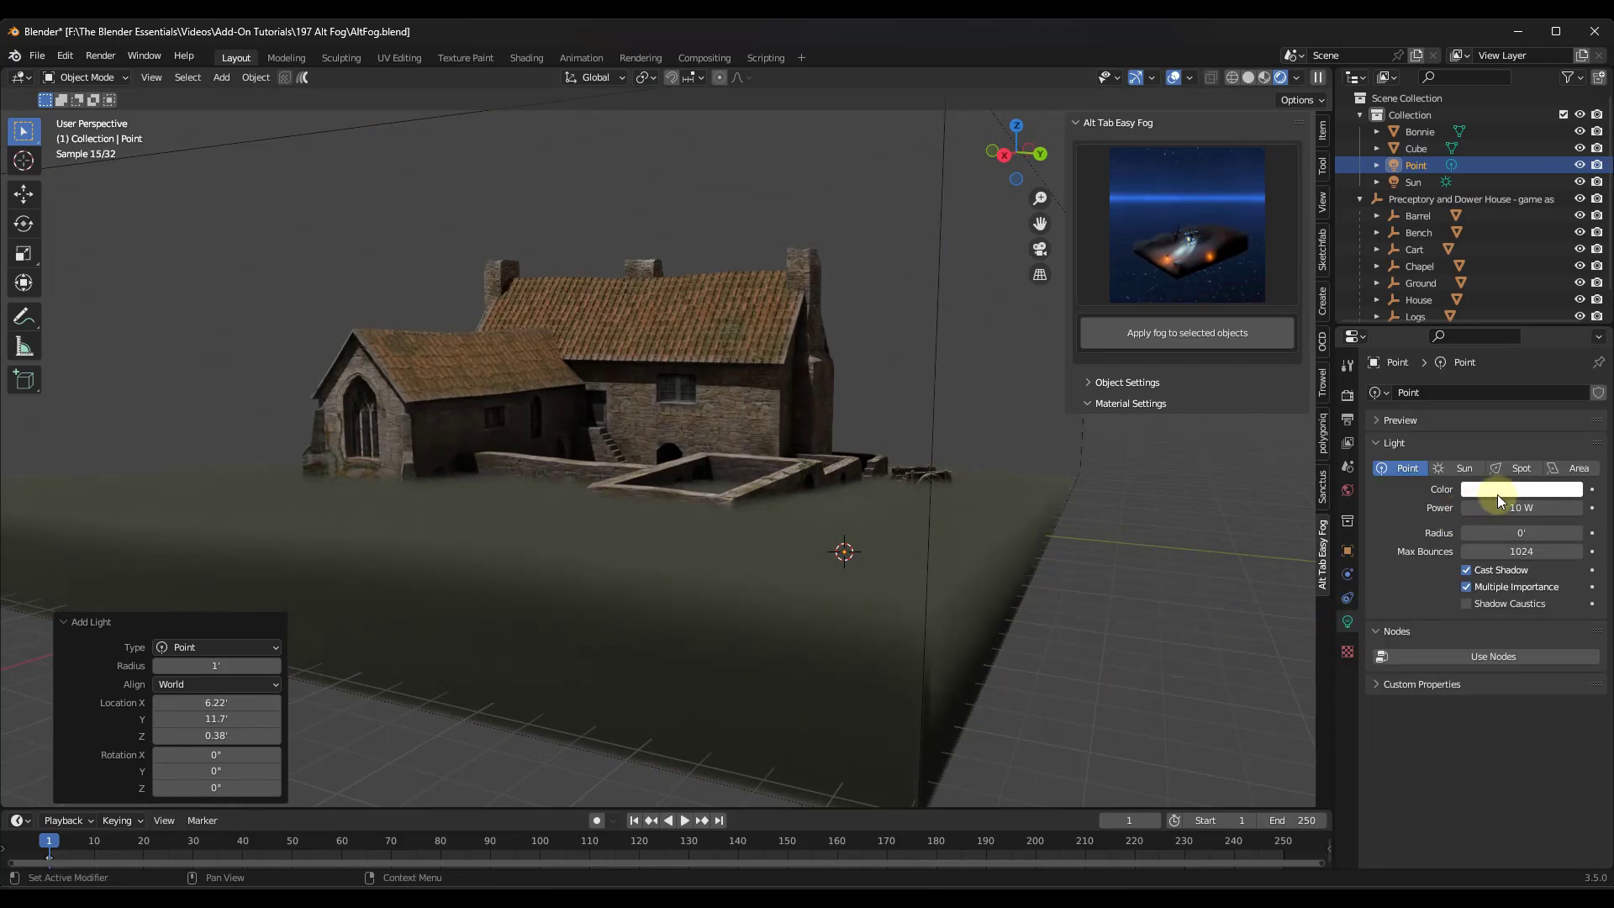
left_click(1542, 489)
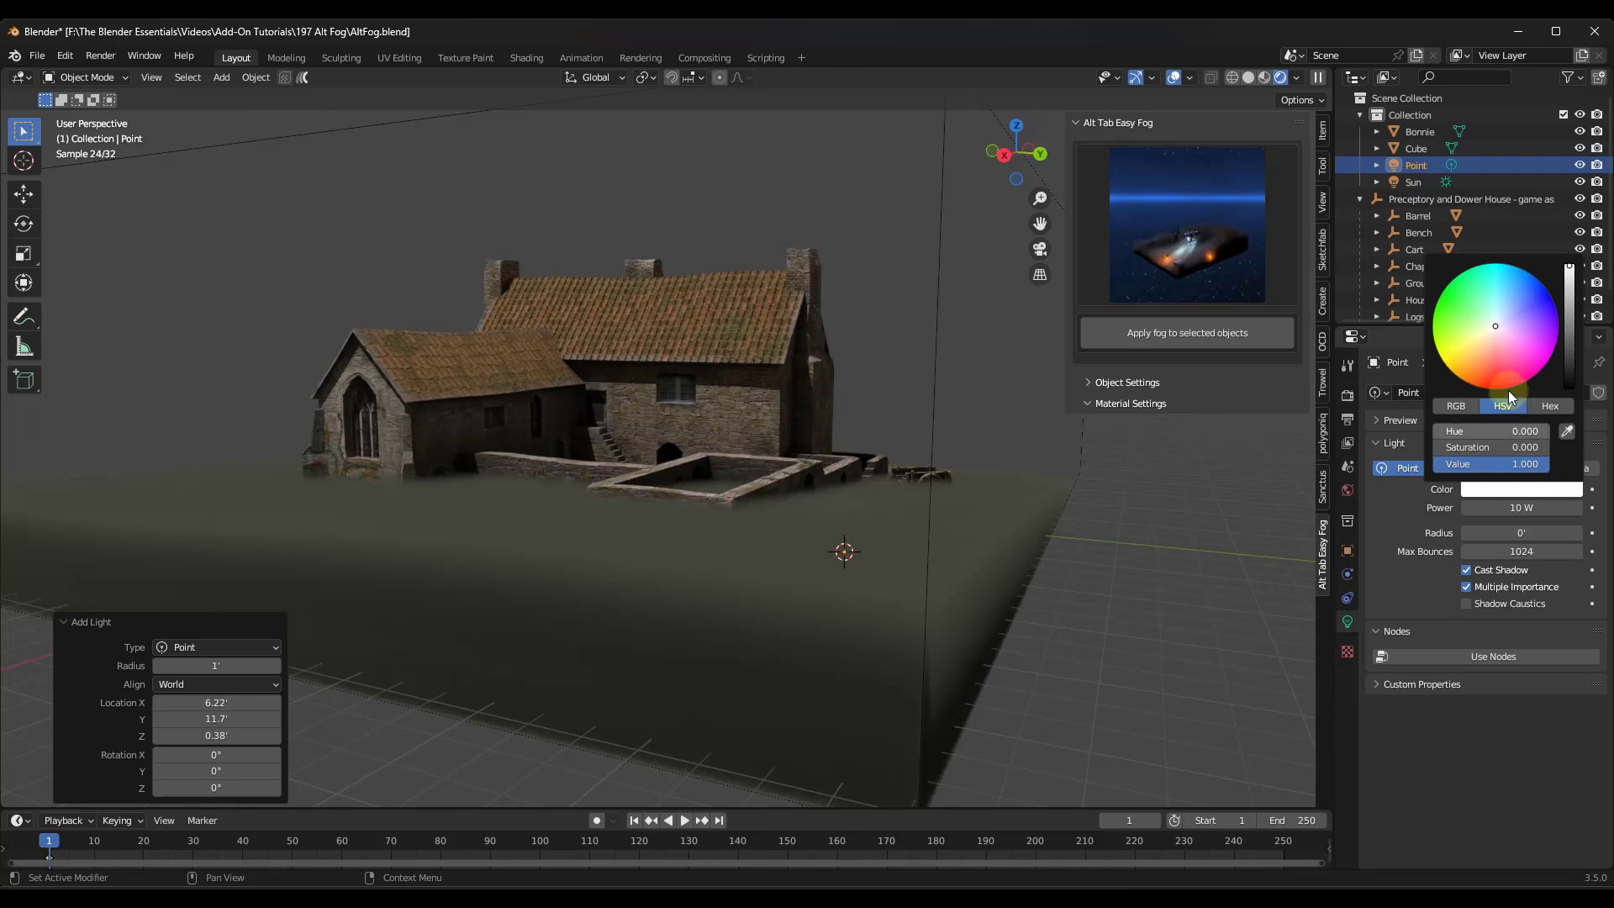
mouse_move(1499, 348)
left_mouse_down()
mouse_move(1479, 355)
mouse_move(1480, 395)
left_mouse_up()
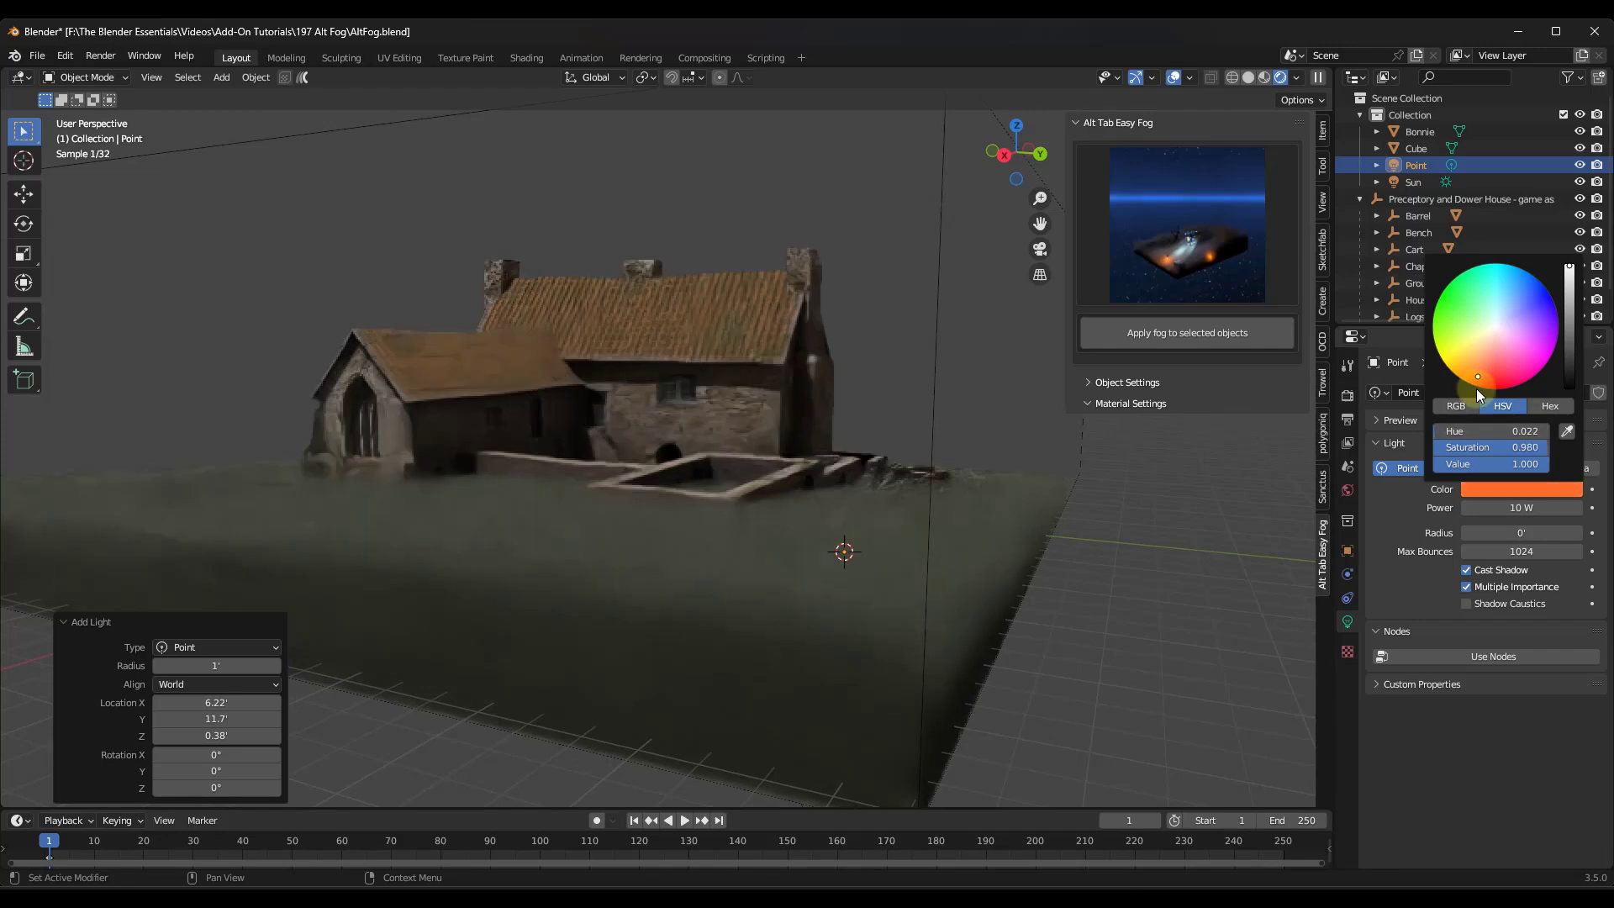
Set the point light's power to 1000 W and move it vertically along Z
left_click(1511, 502)
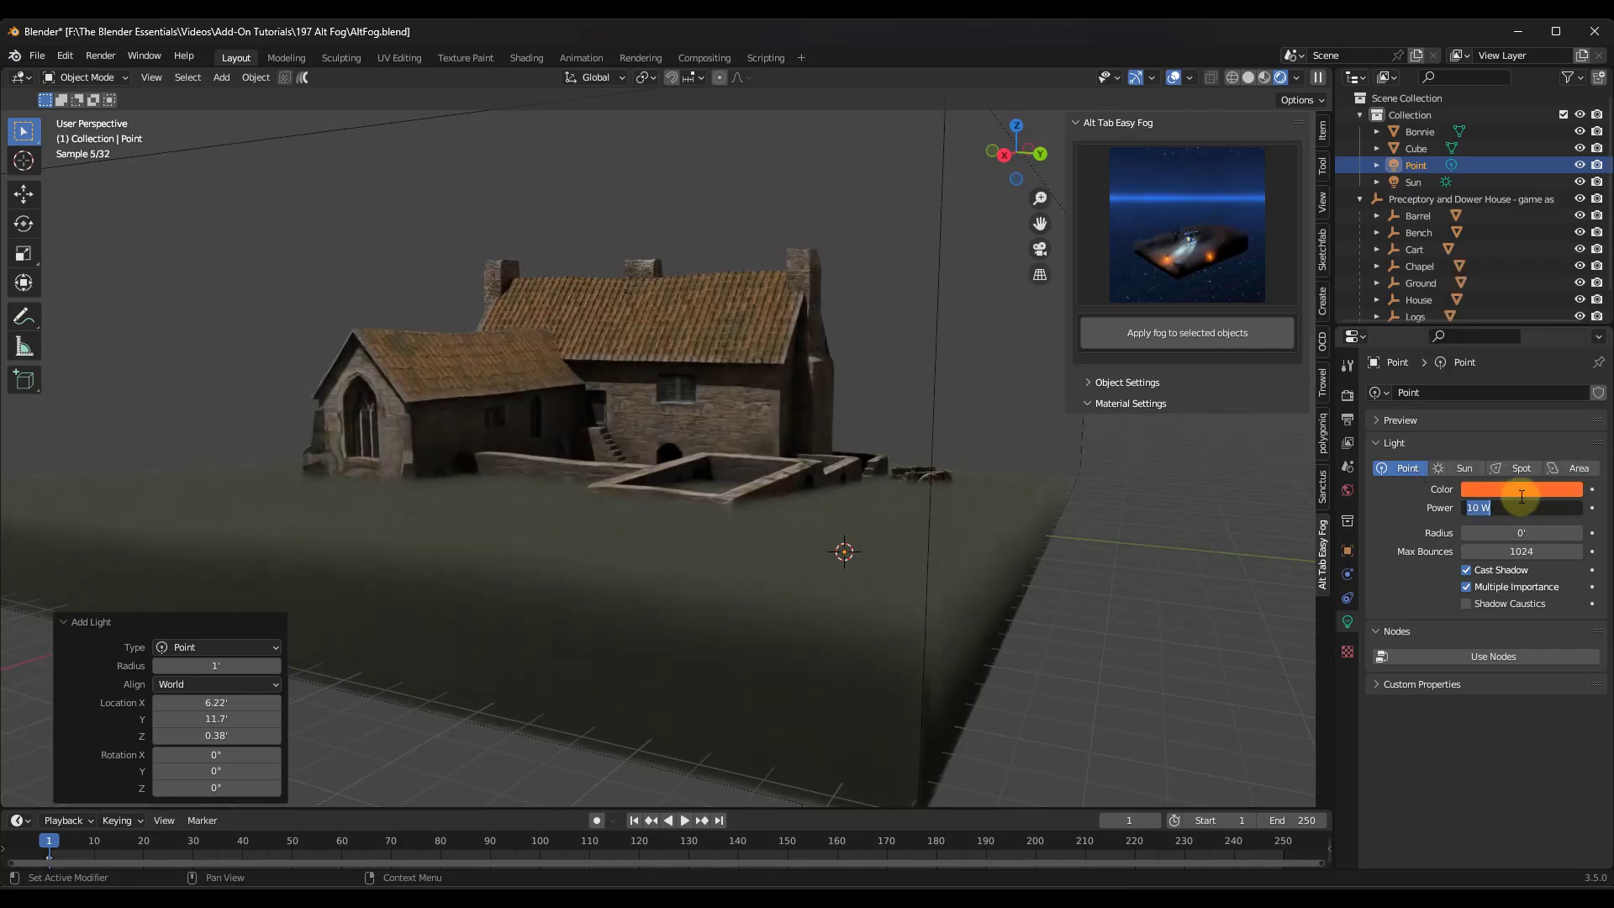
type("100")
key("Return")
left_click(1517, 503)
type("1000")
key("Return")
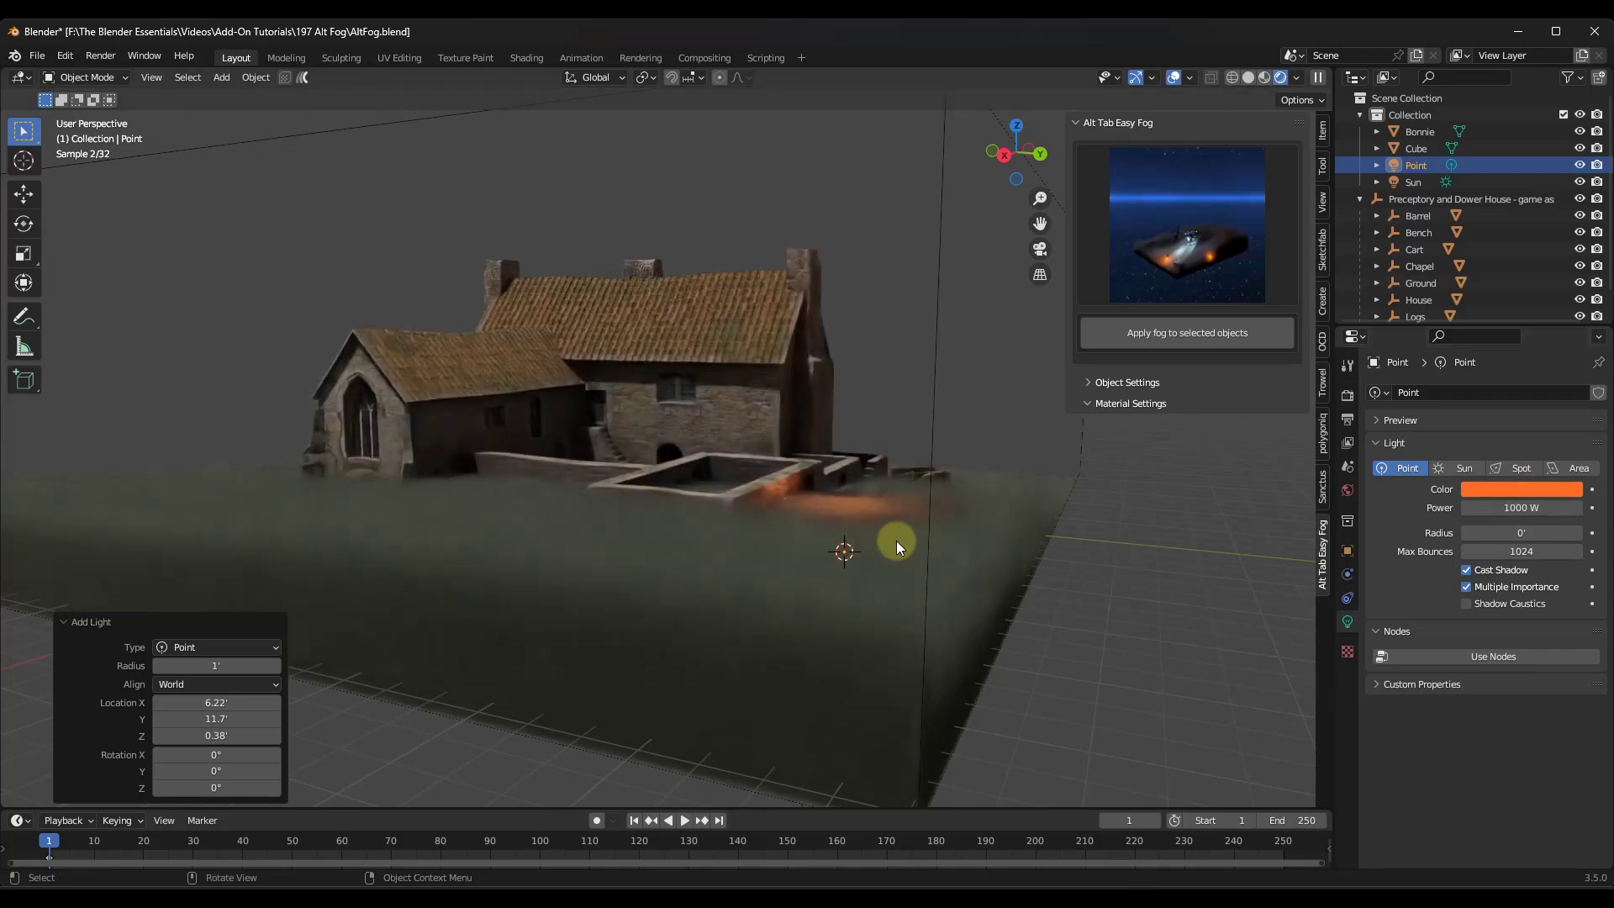
key("g")
key("z")
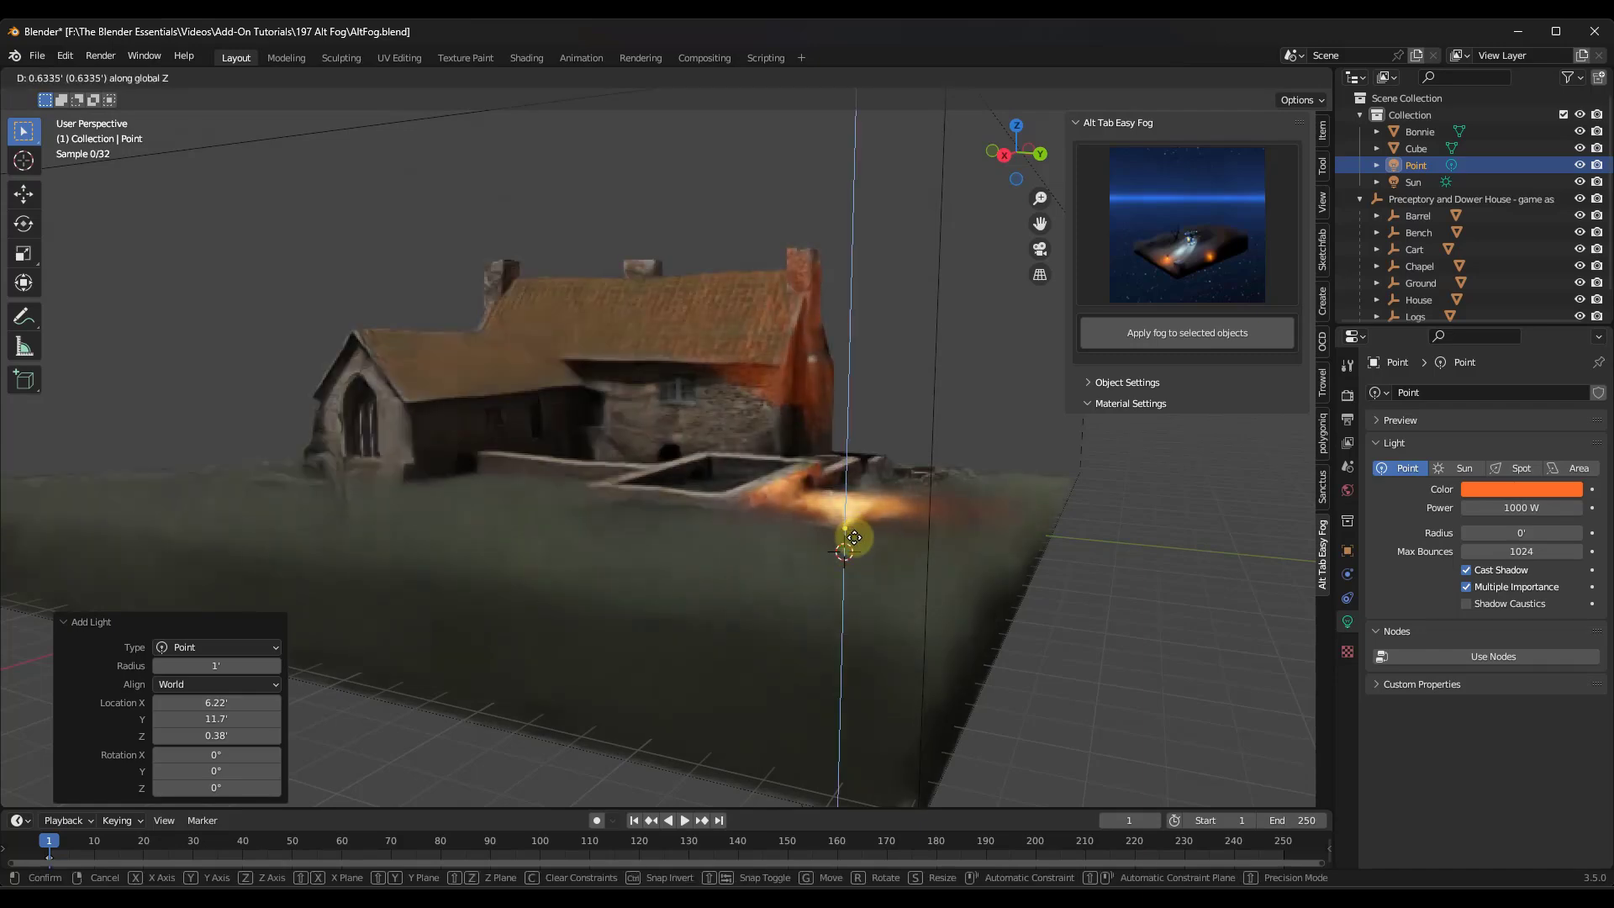
Raise the light slightly, then lower the fog's From Min so the whole house shows
left_click(854, 538)
mouse_move(882, 547)
middle_mouse_down()
mouse_move(754, 558)
mouse_move(871, 554)
middle_mouse_up()
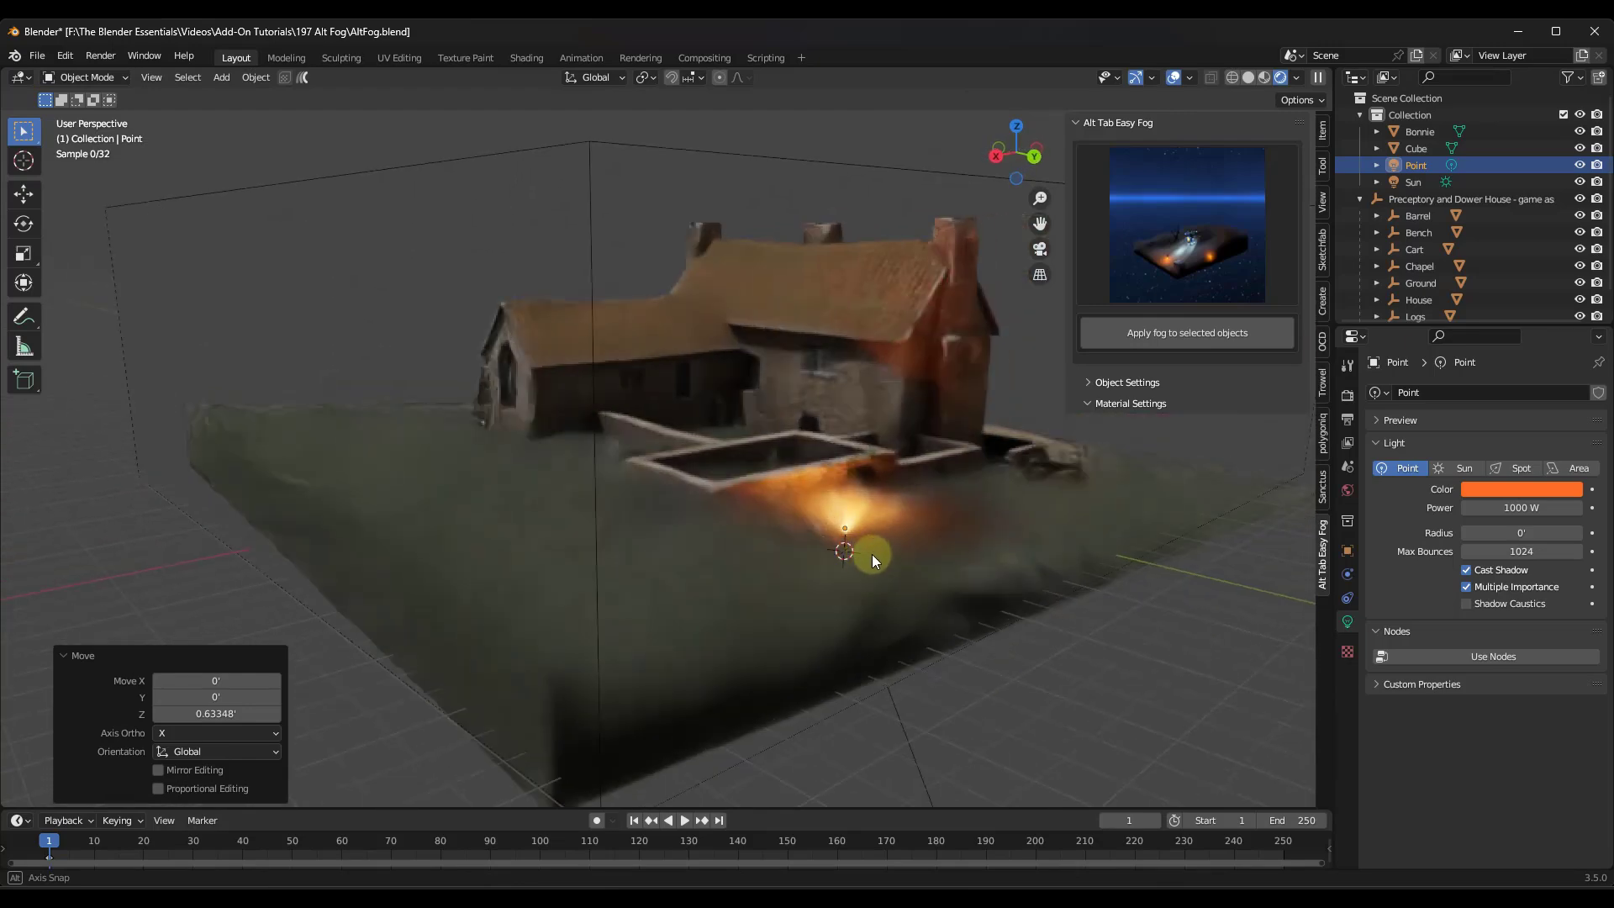
left_click(878, 553)
mouse_move(1204, 544)
left_mouse_down()
mouse_move(777, 548)
mouse_move(1201, 548)
left_mouse_up()
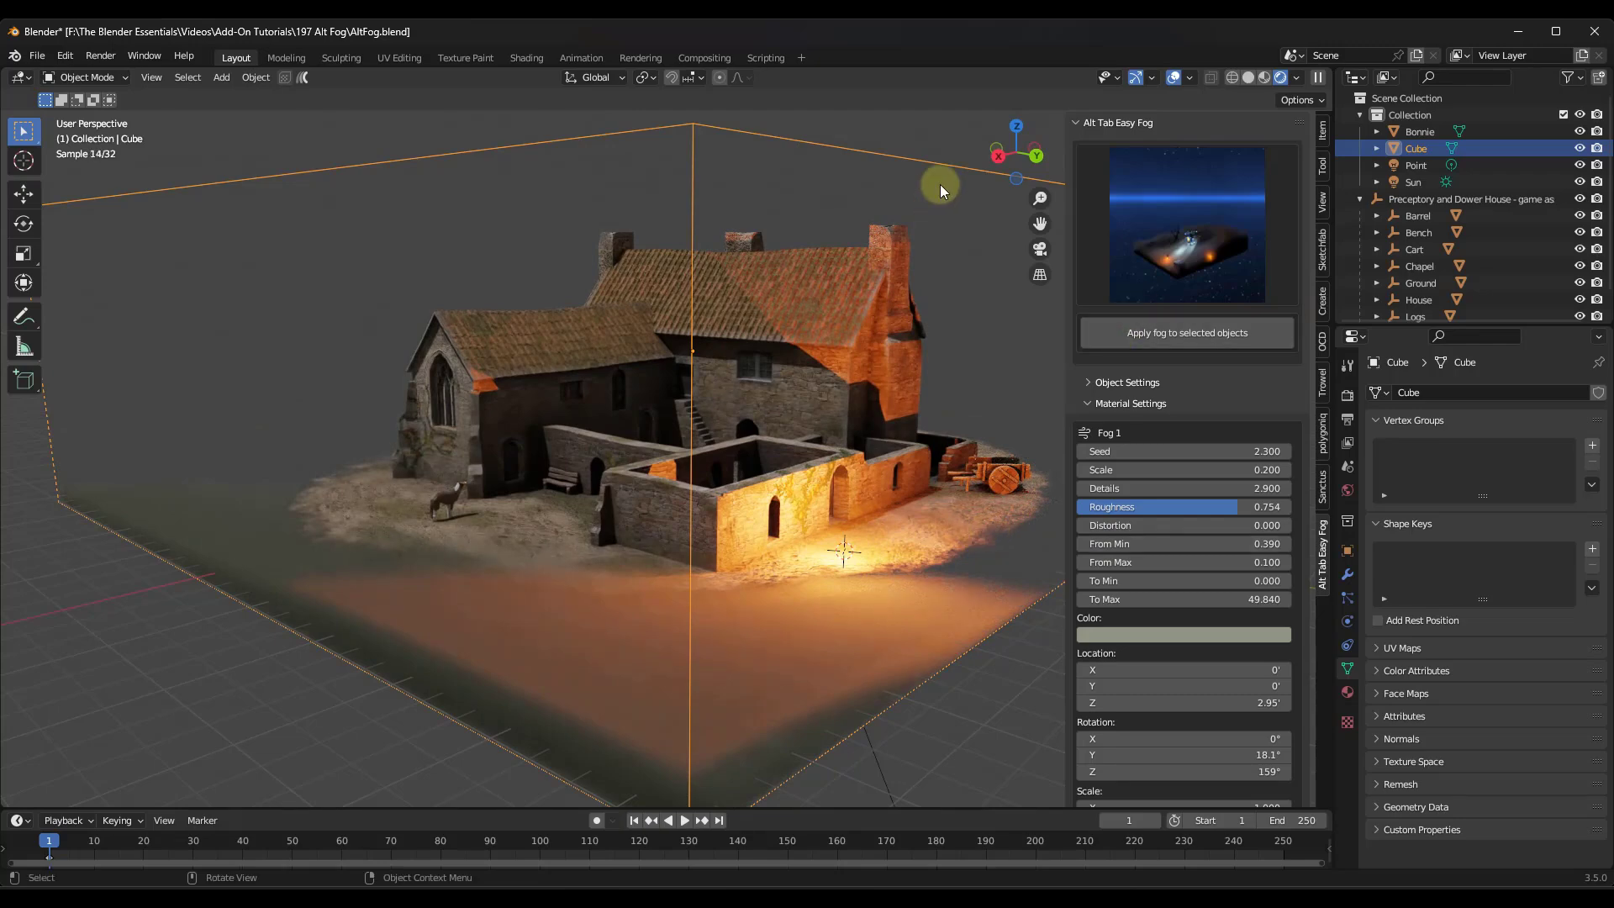
Delete the fog Cube and apply a new fog preset to the current selection
key("Delete")
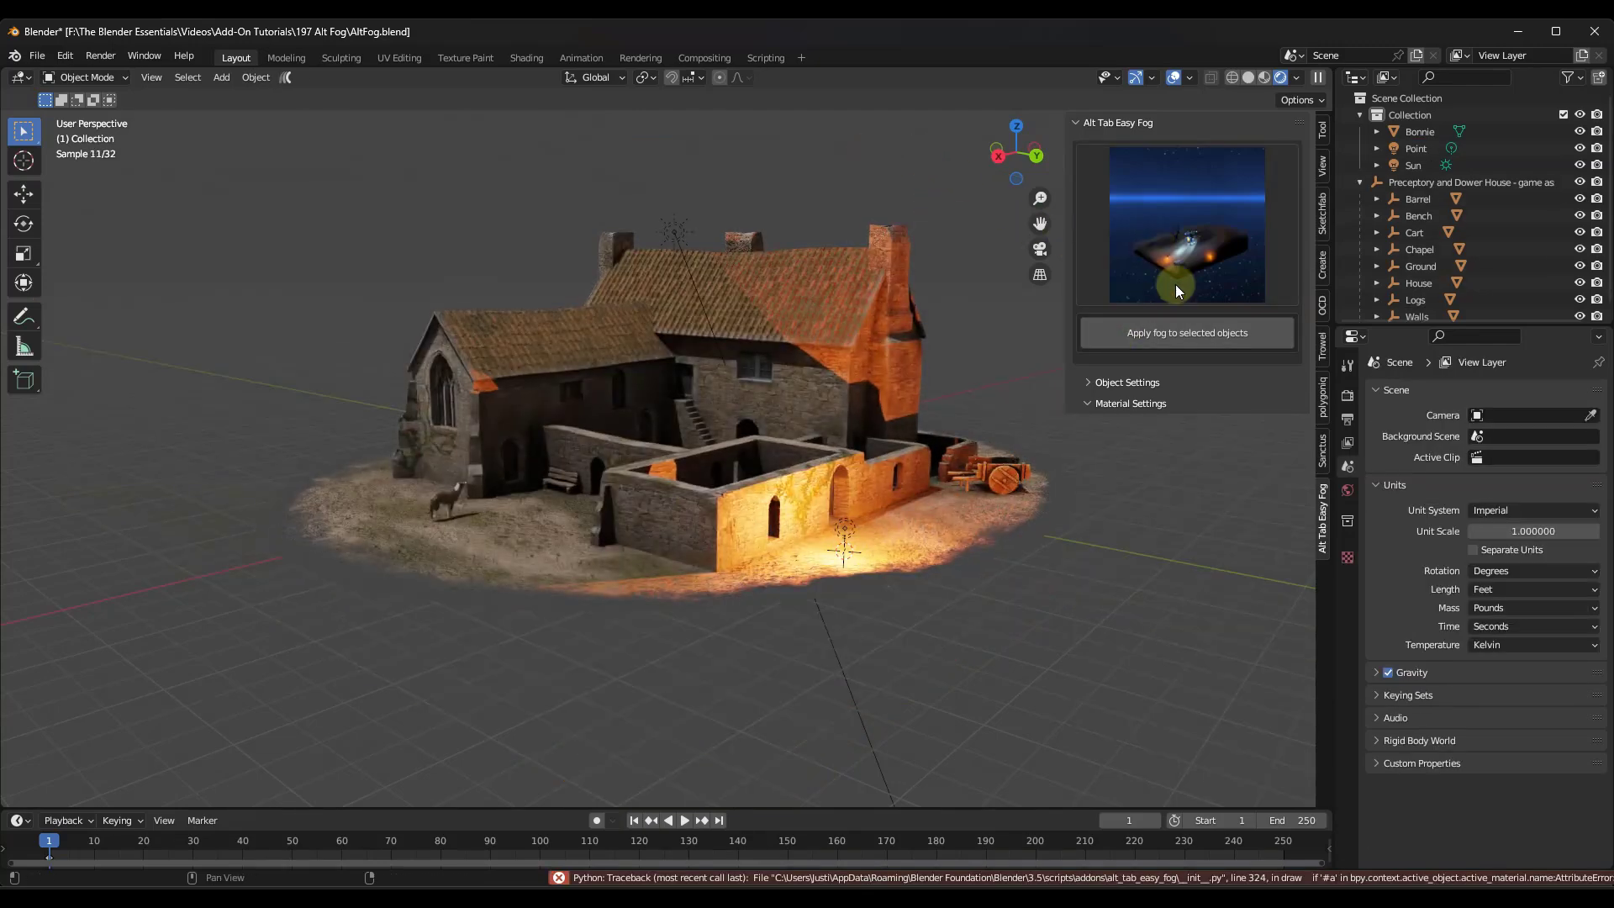
left_click(1182, 255)
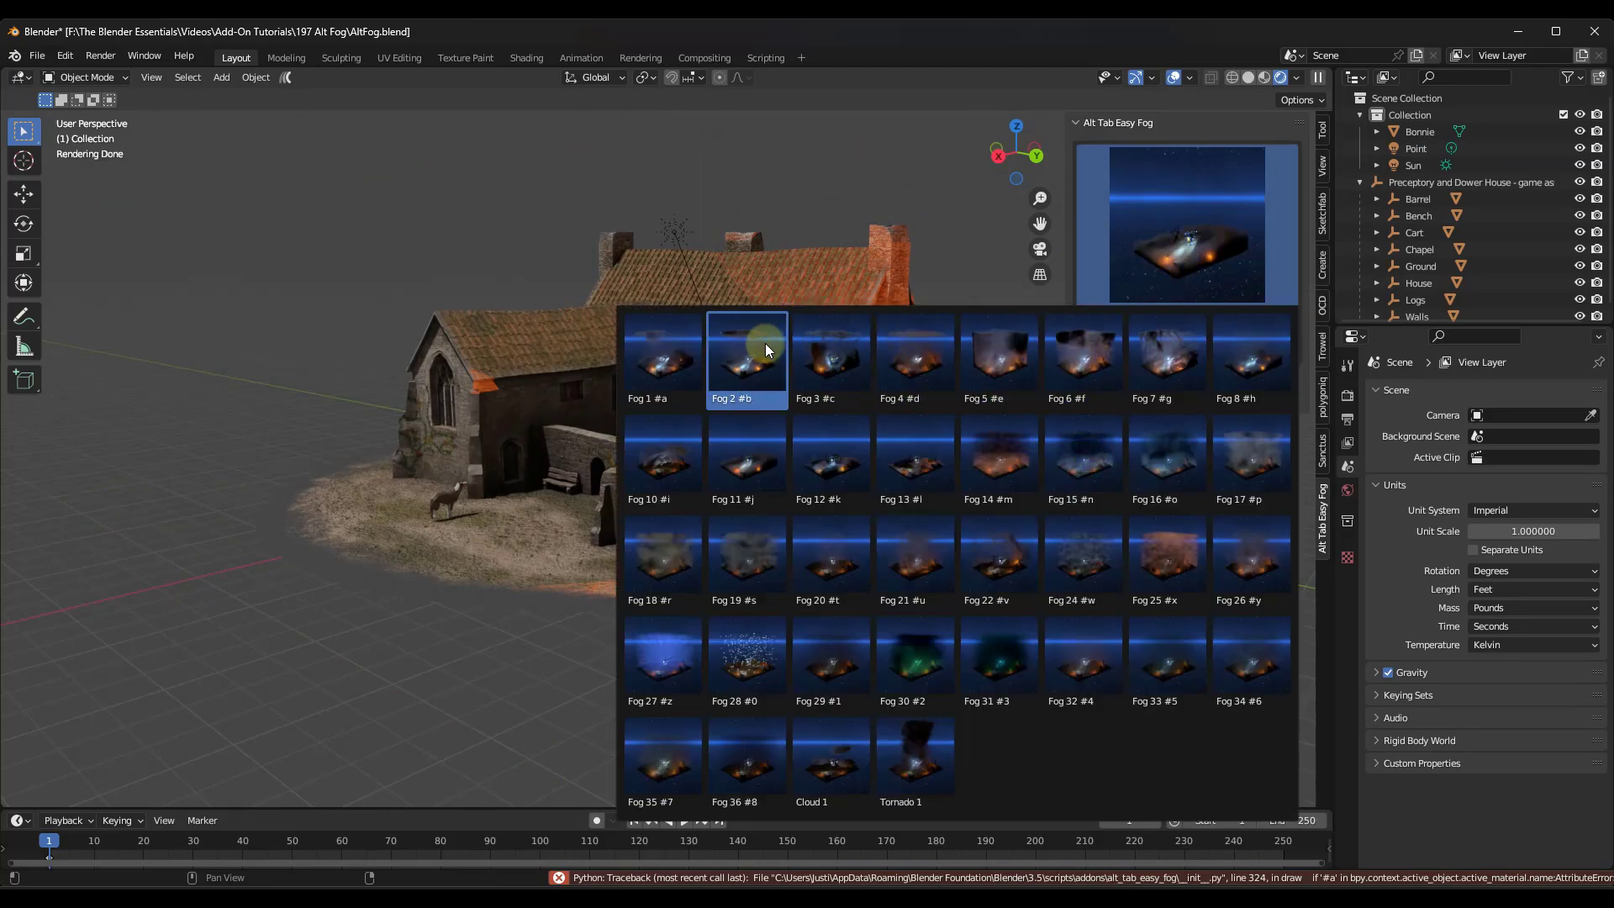
left_click(685, 343)
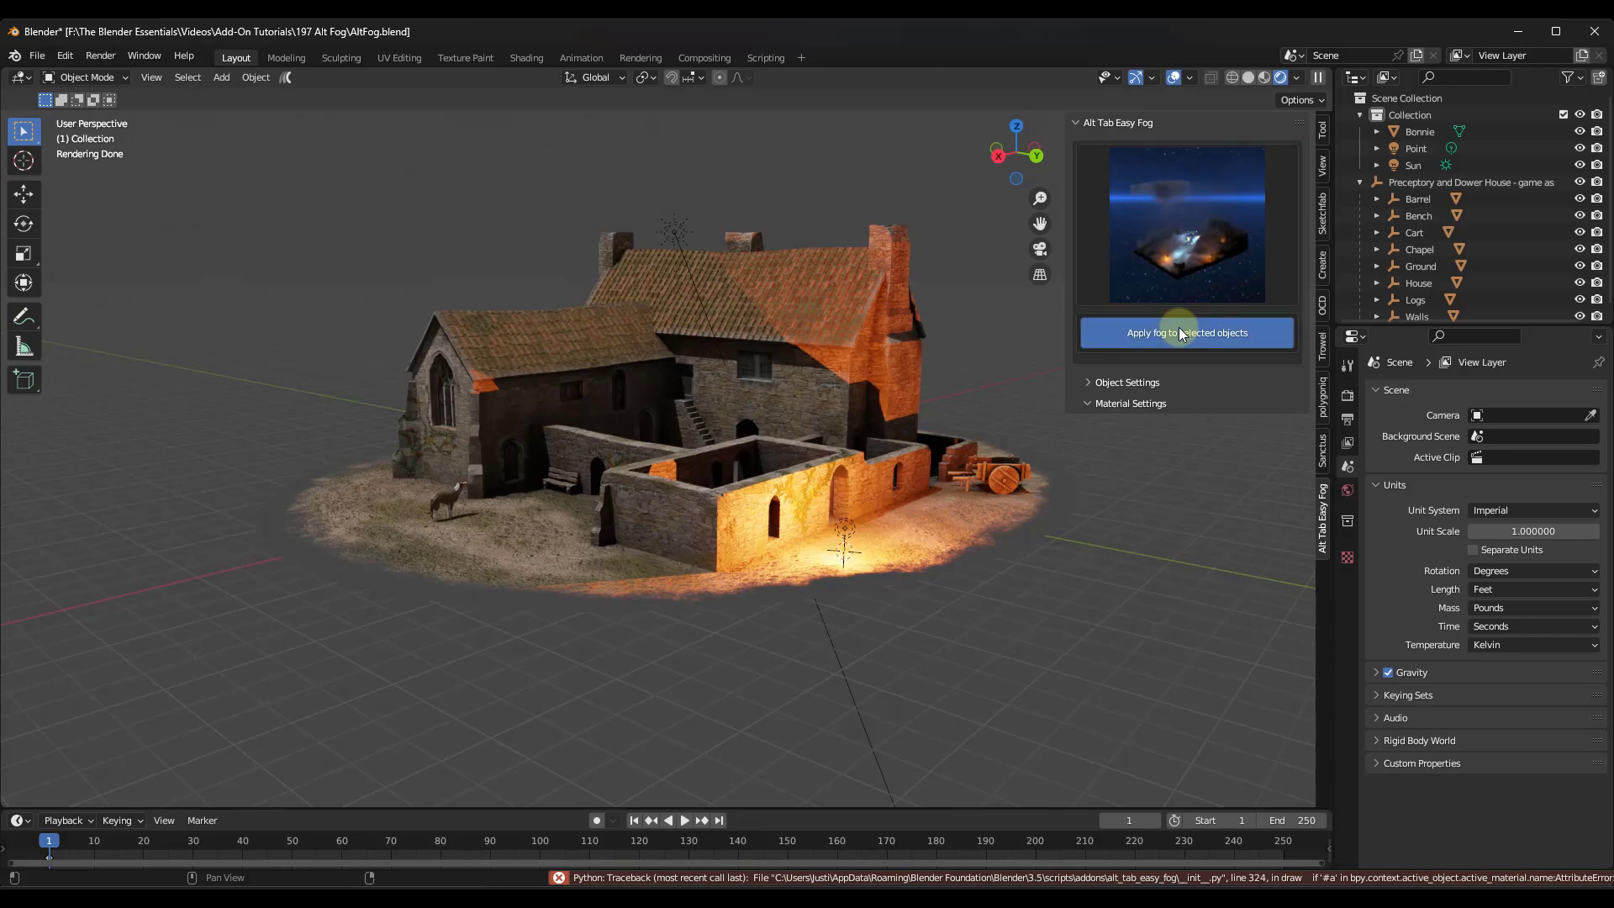
left_click(1140, 332)
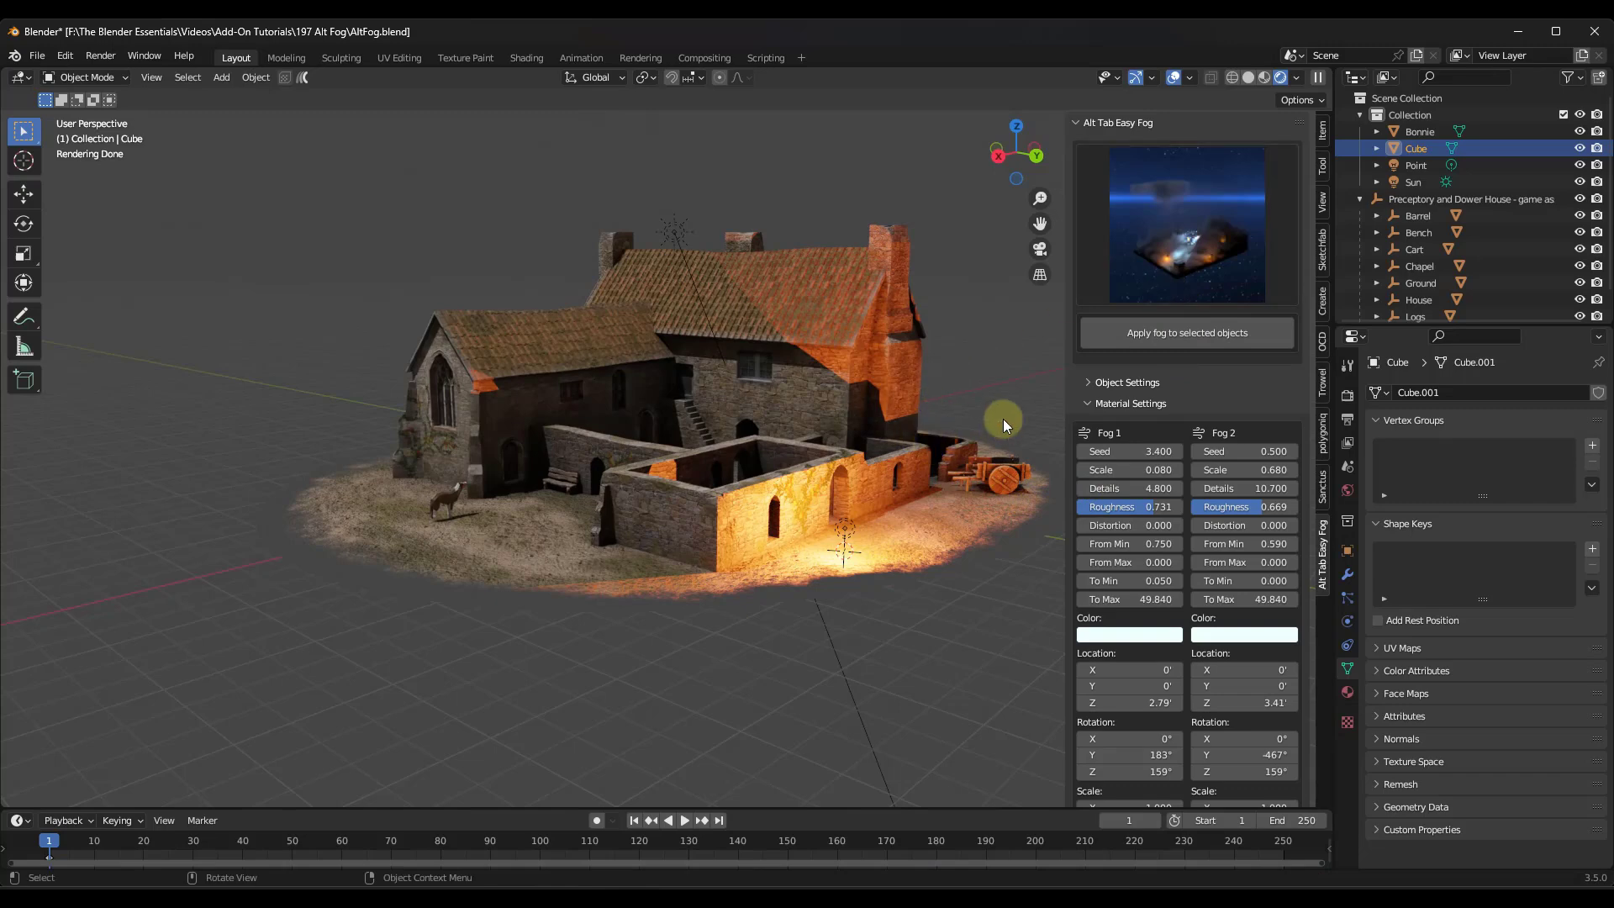
Remove the misplaced fog and wrap the whole Preceptory hierarchy in the chosen preset
key("Delete")
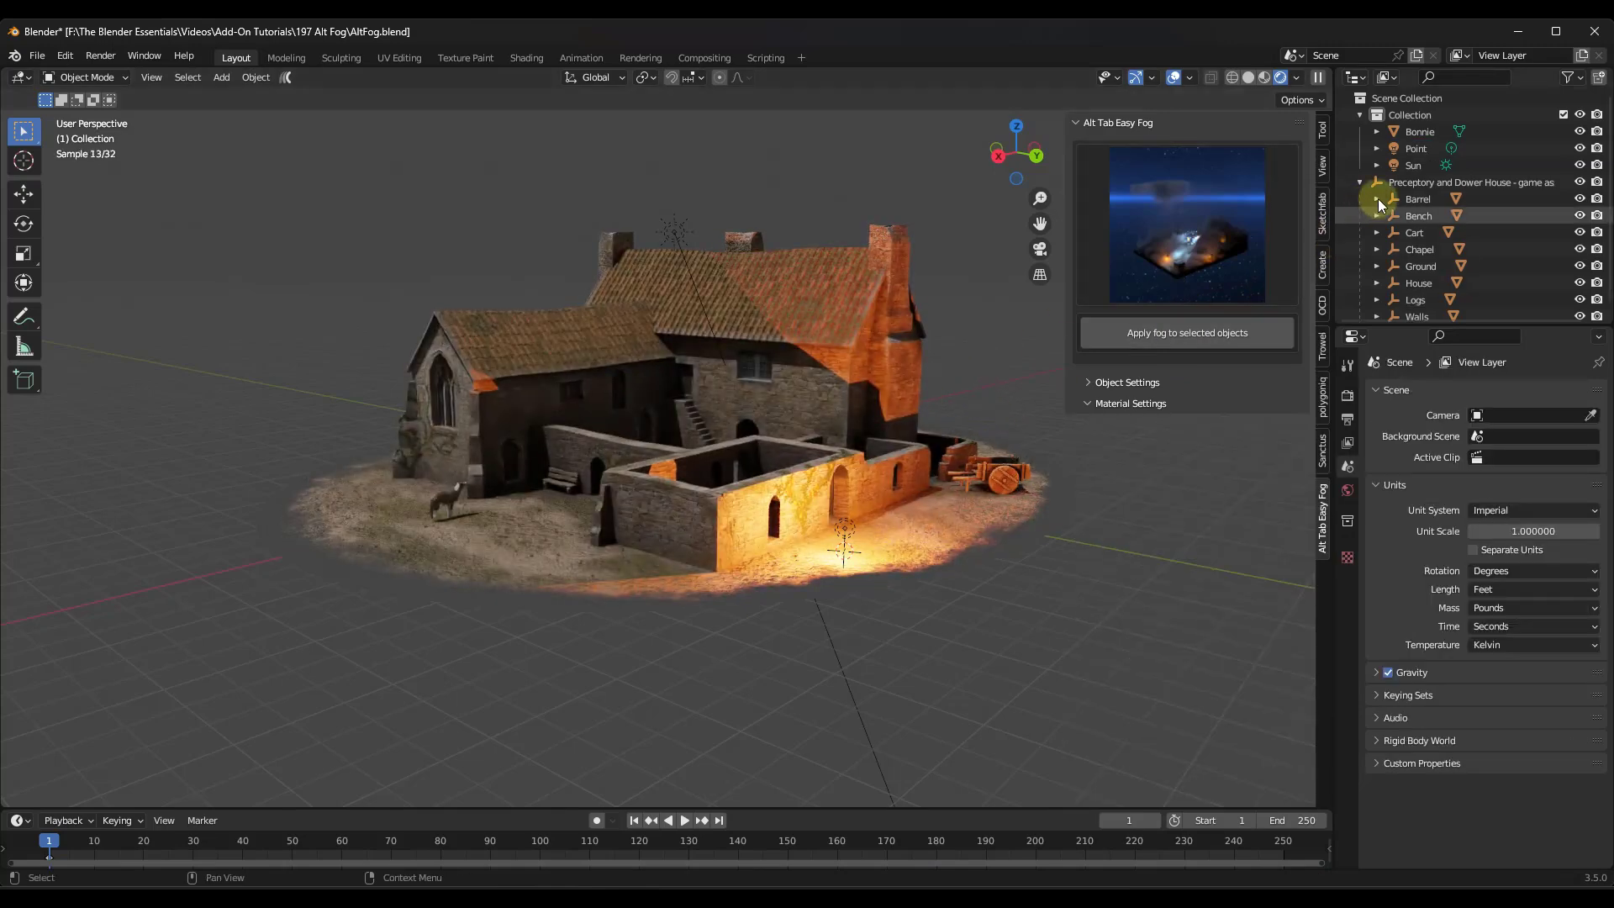
right_click(1400, 181)
left_click(1354, 189)
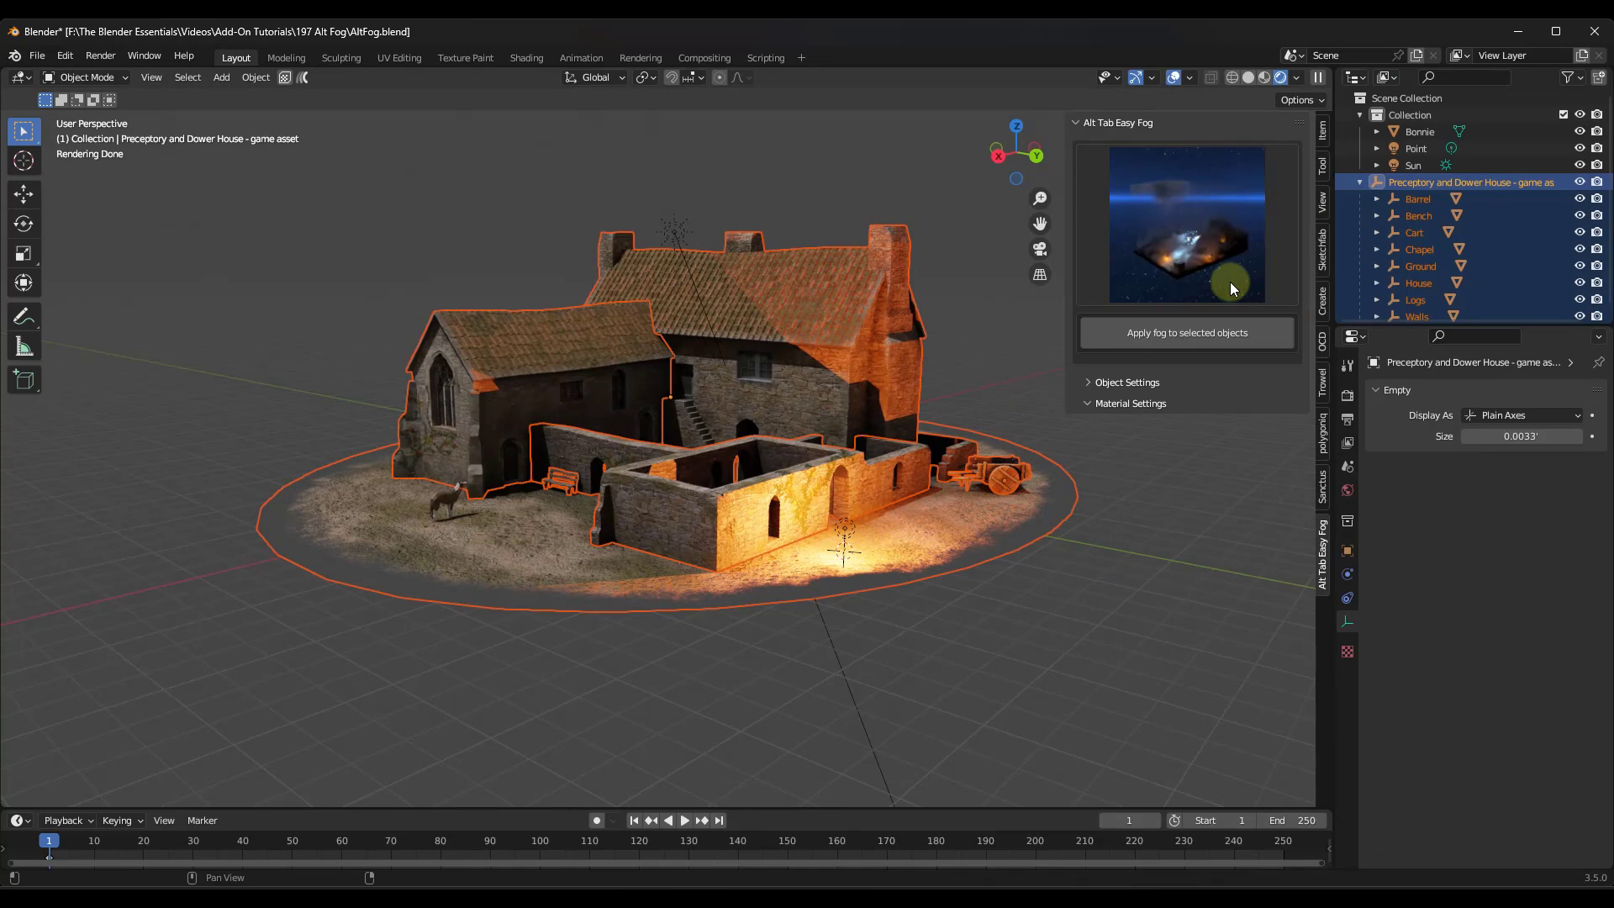
left_click(1187, 334)
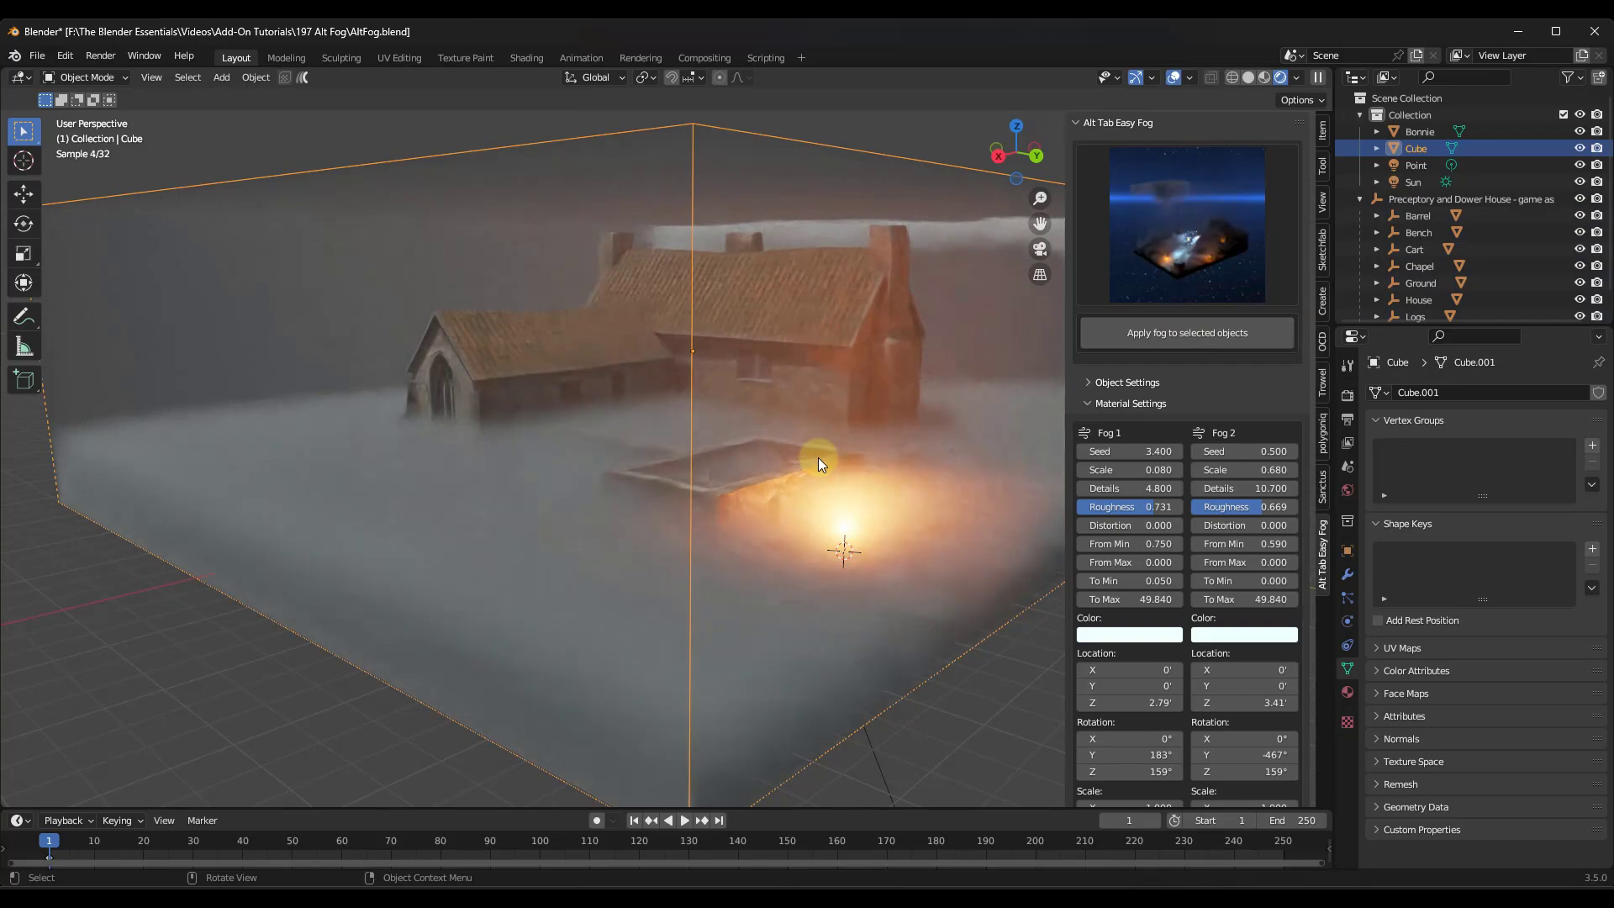
middle_click_drag(819, 457, 705, 403)
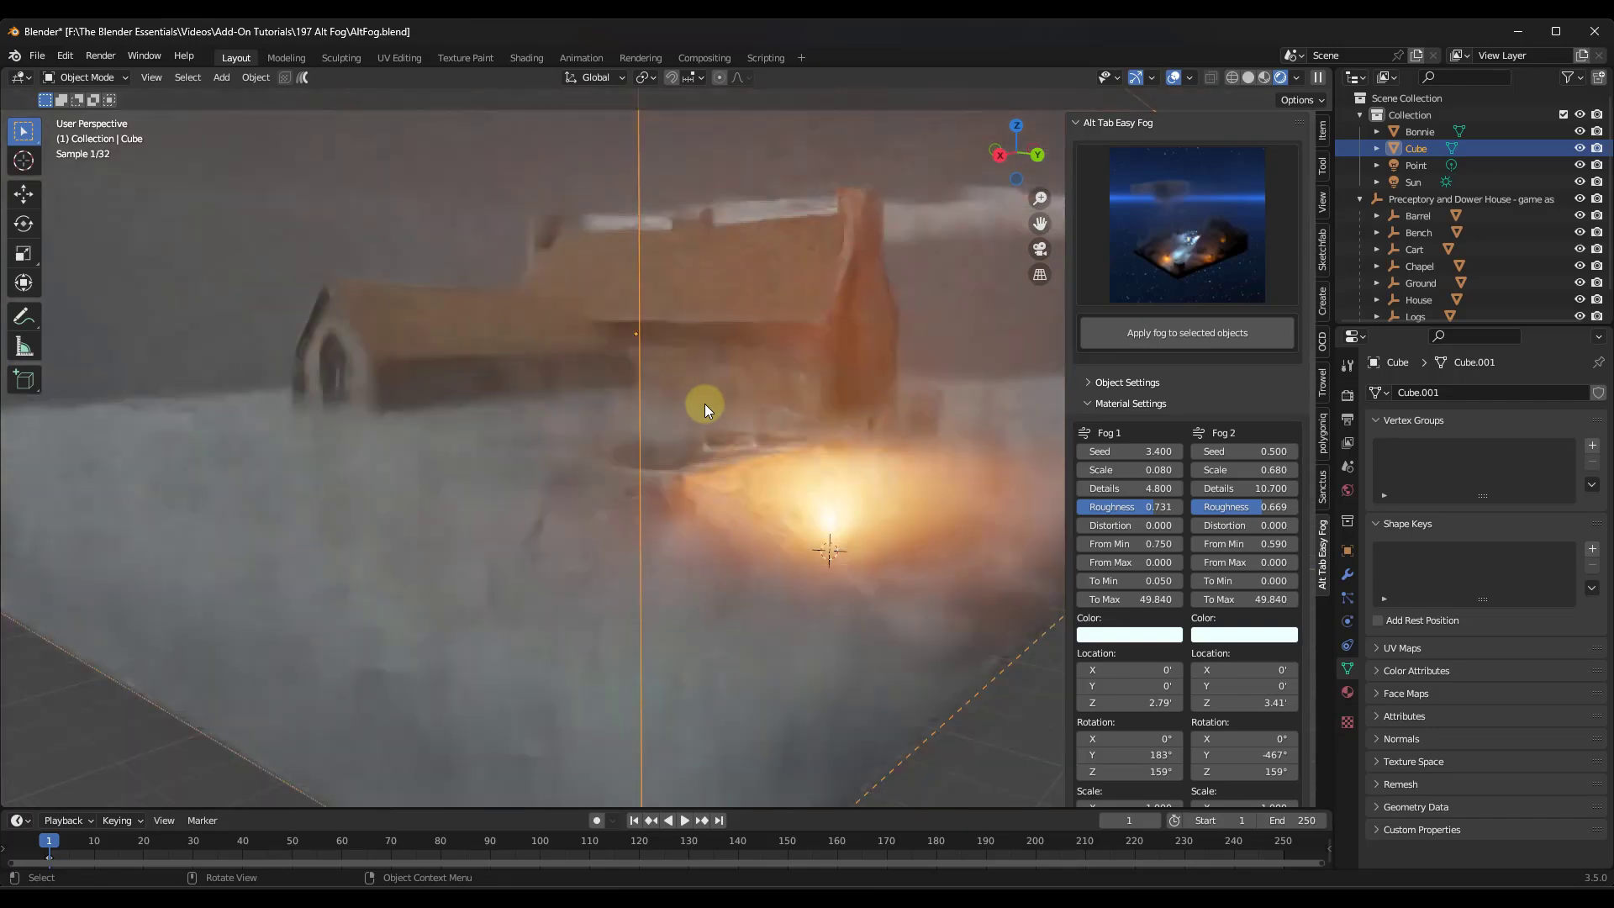
left_click(1172, 235)
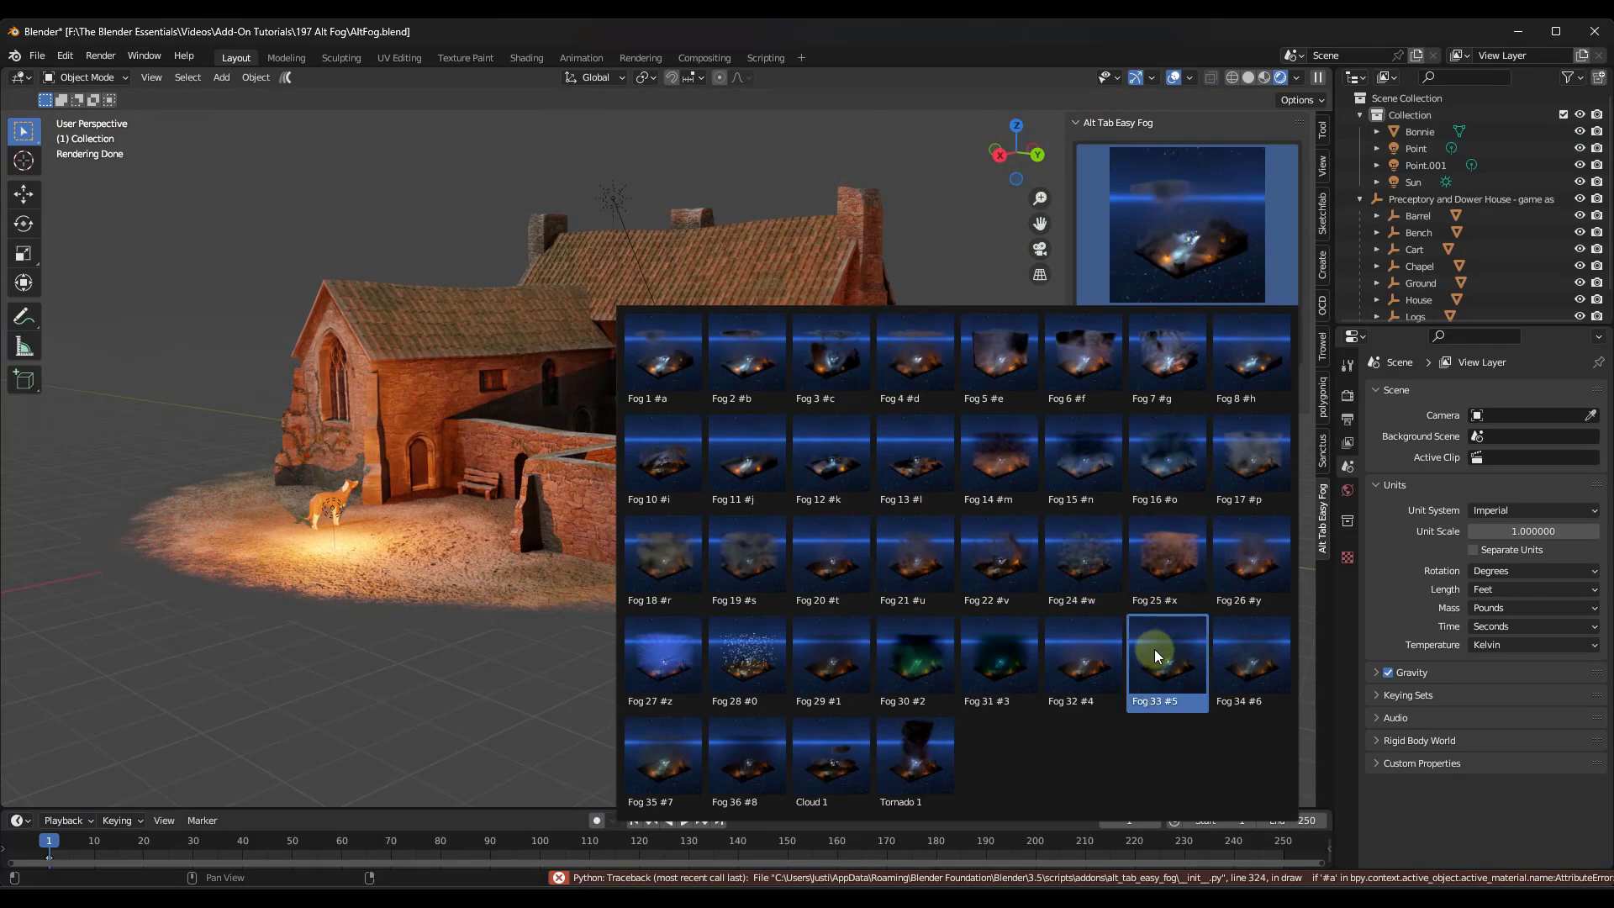
Choose the Fog 30 #2 preset, add it, and delete the unwanted fog volume
left_click(928, 664)
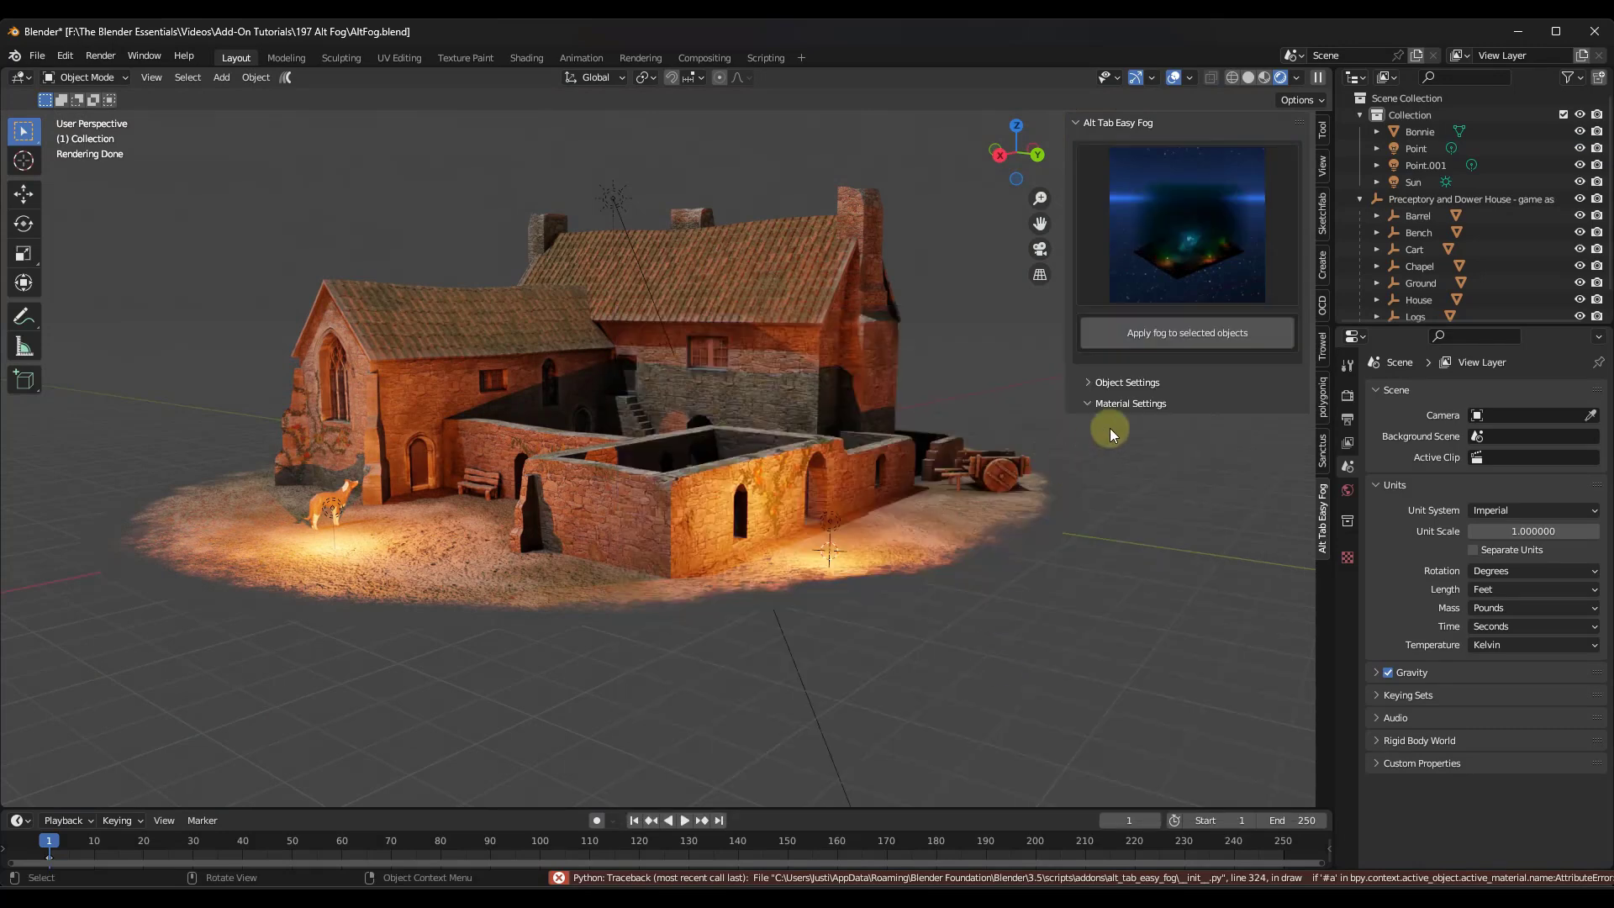
left_click(1163, 333)
key("Delete")
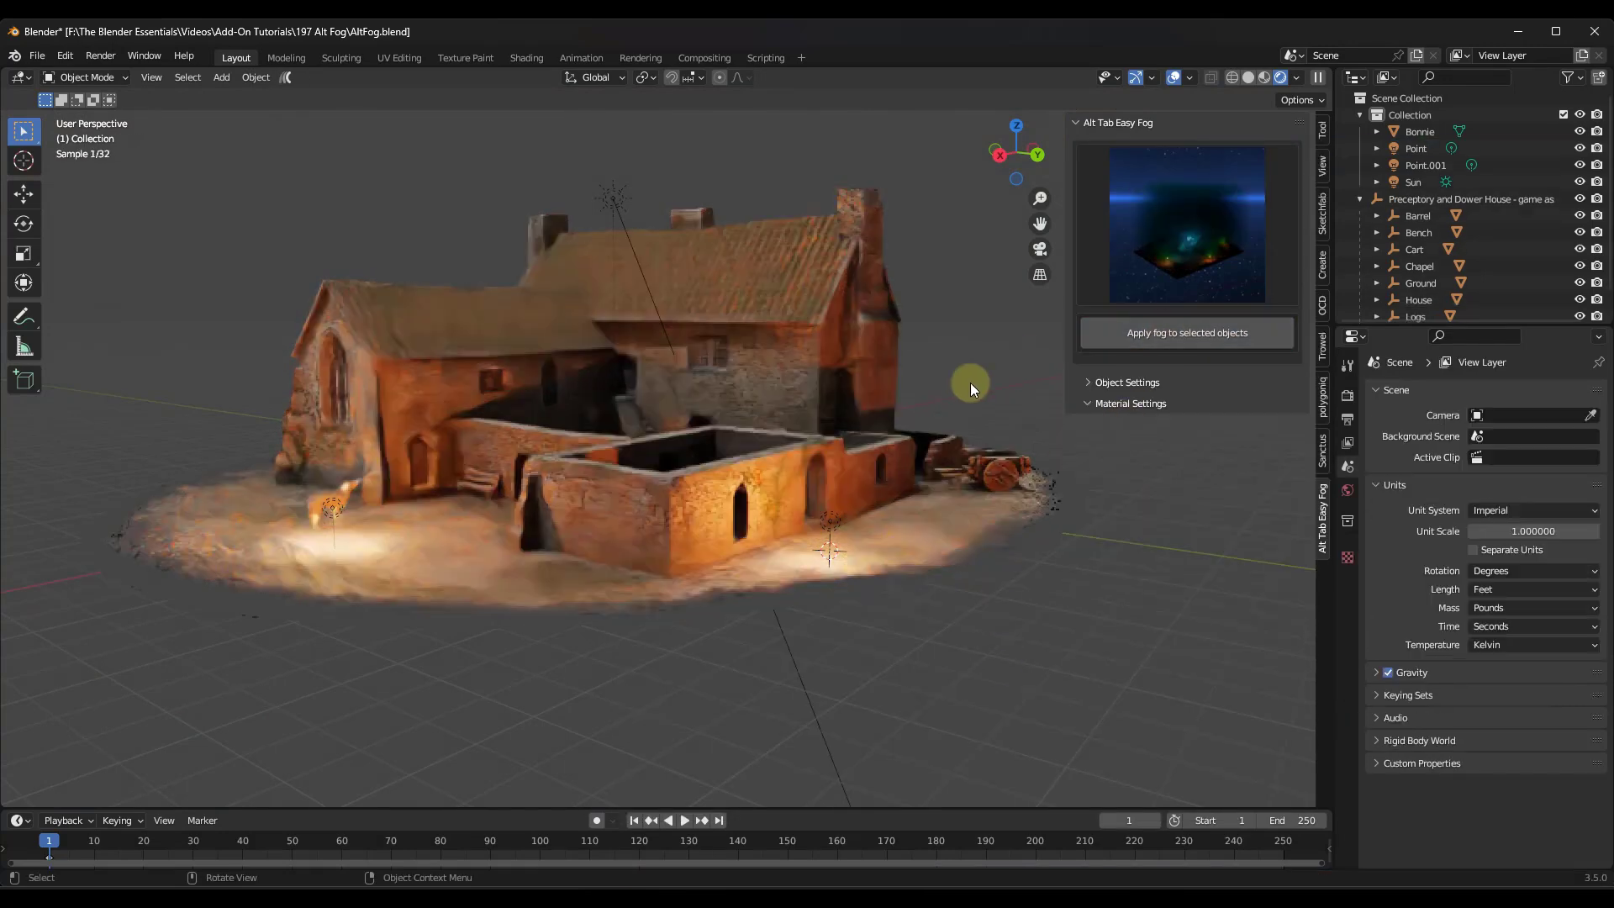
Select all Preceptory collection objects and apply the red Fog 30 #2 fog to them
right_click(1400, 205)
left_click(1391, 205)
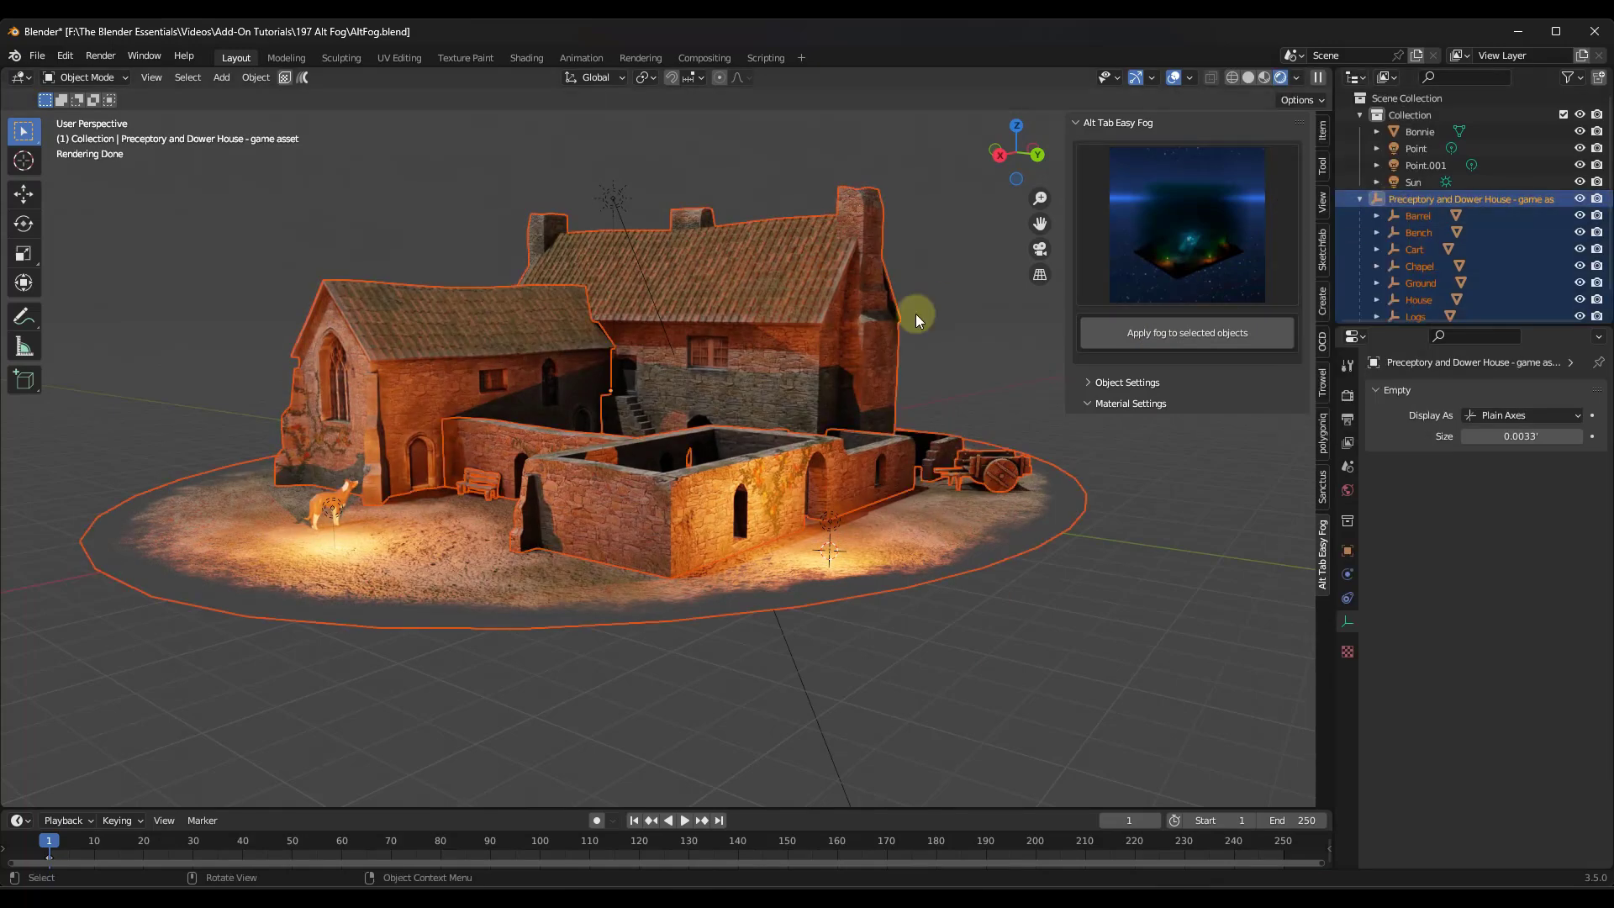
left_click(1189, 330)
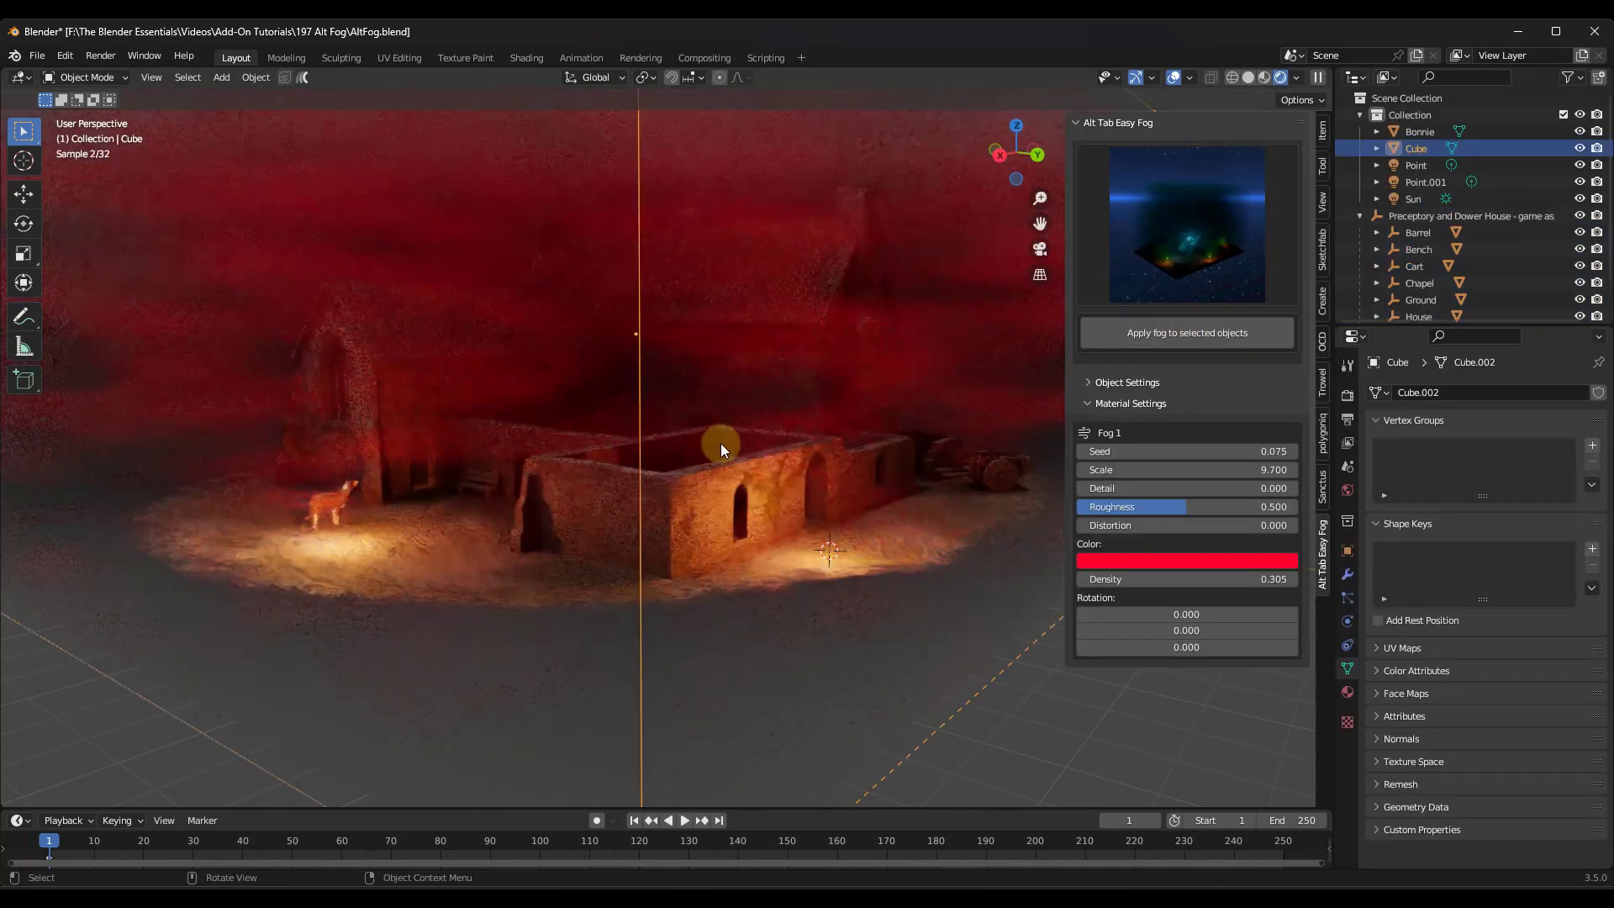
scroll(747, 454, "up", 3)
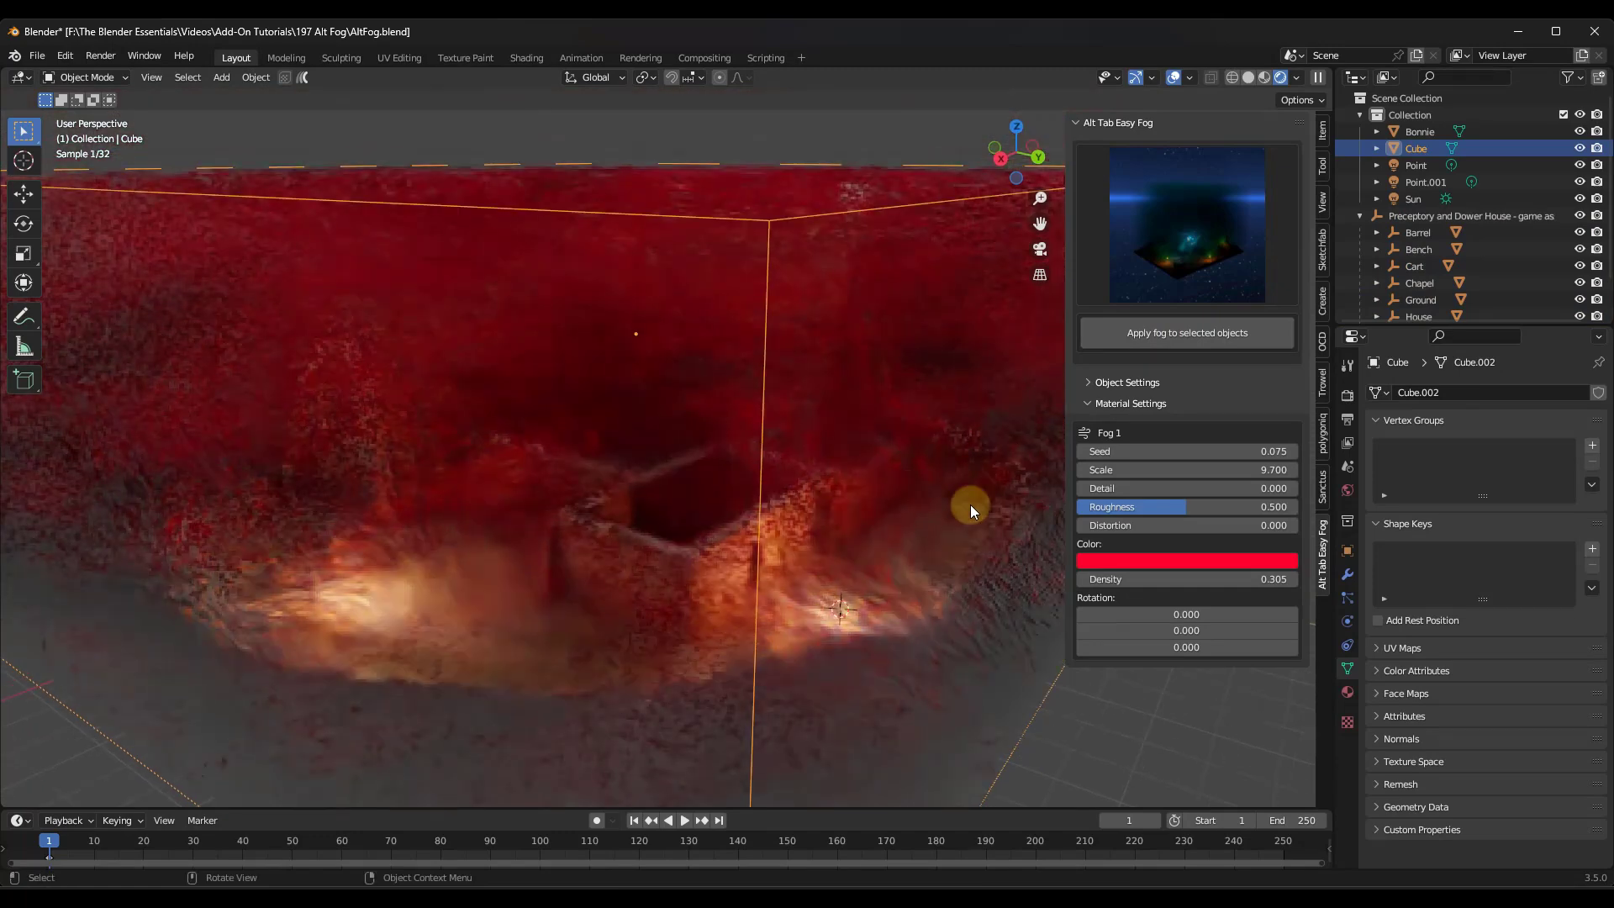
Change the fog colour to a pink hue and darken its Value to 0.402
left_click(1177, 560)
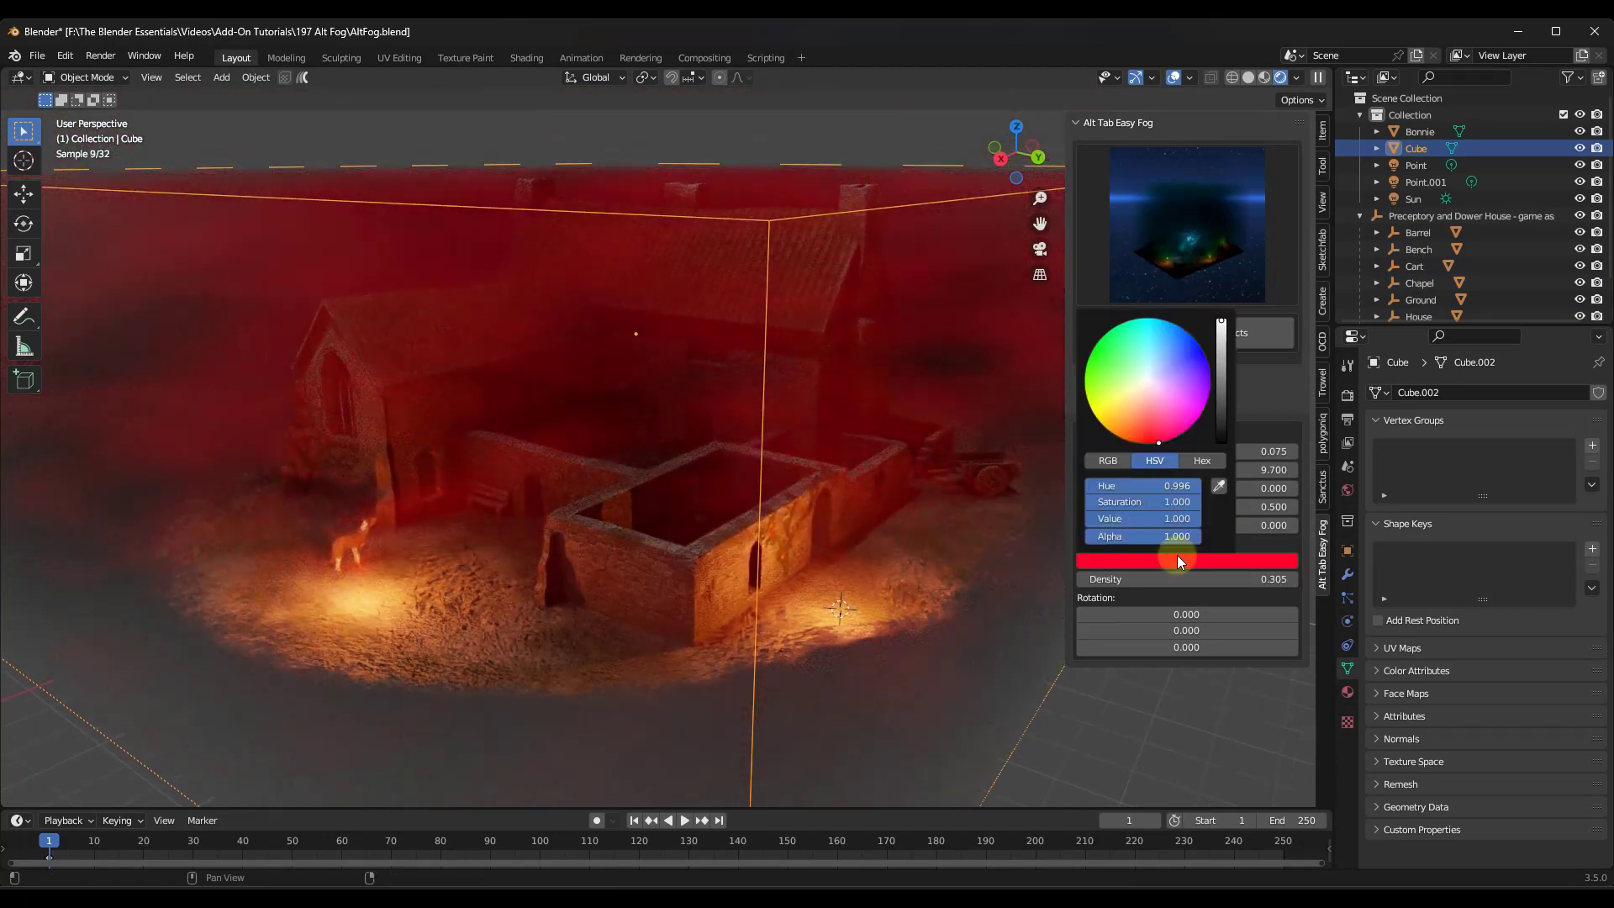
left_click(1140, 402)
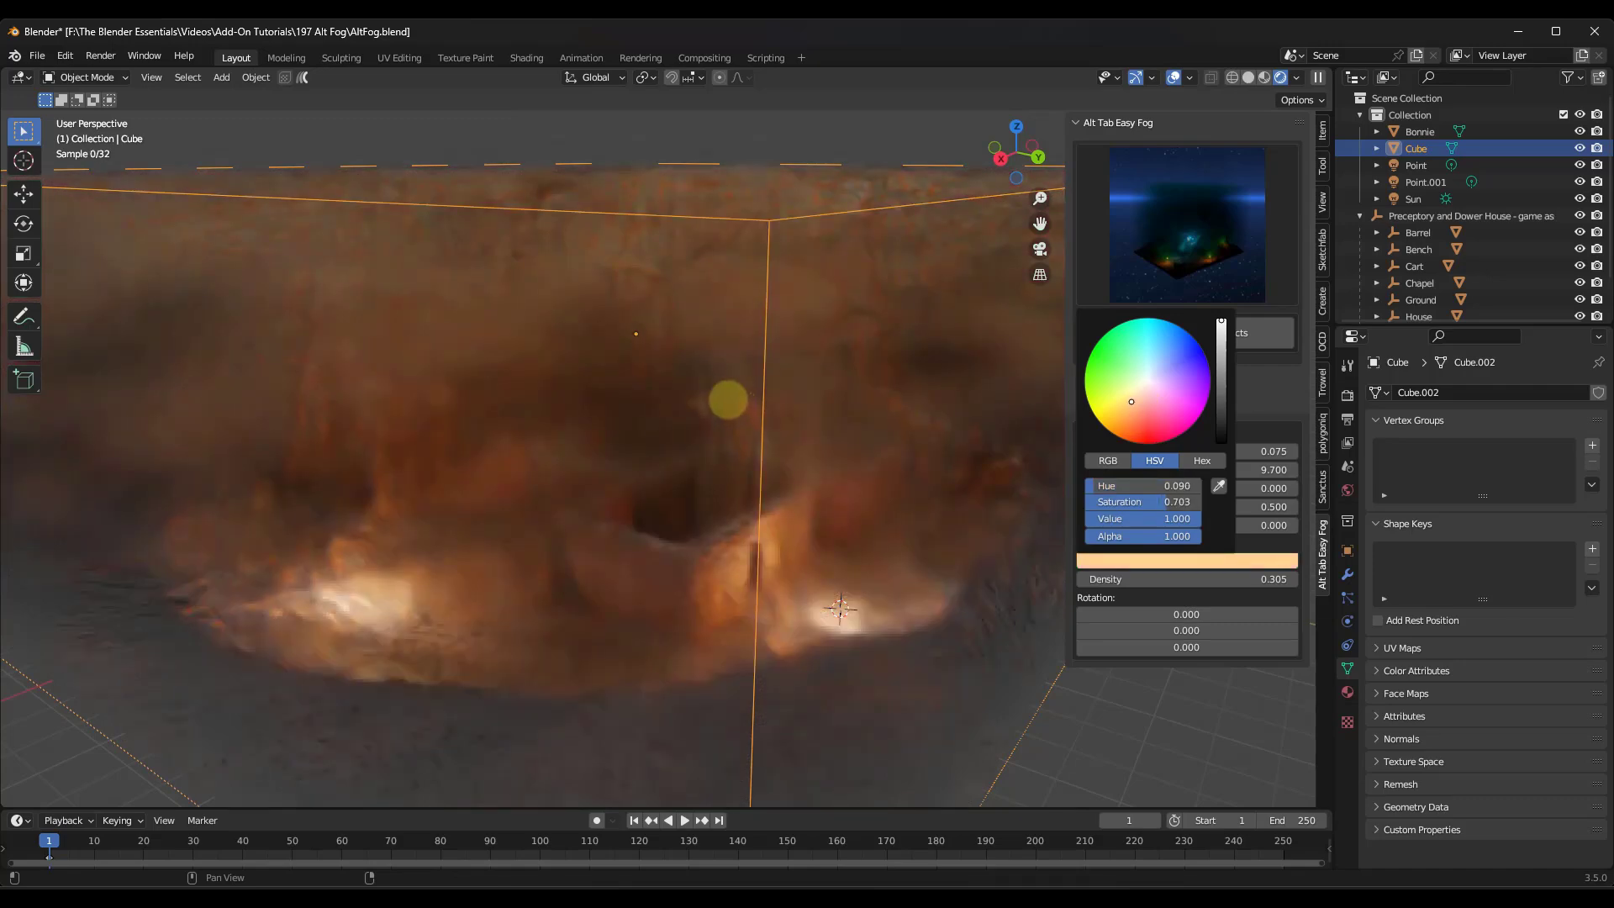
left_click(1150, 395)
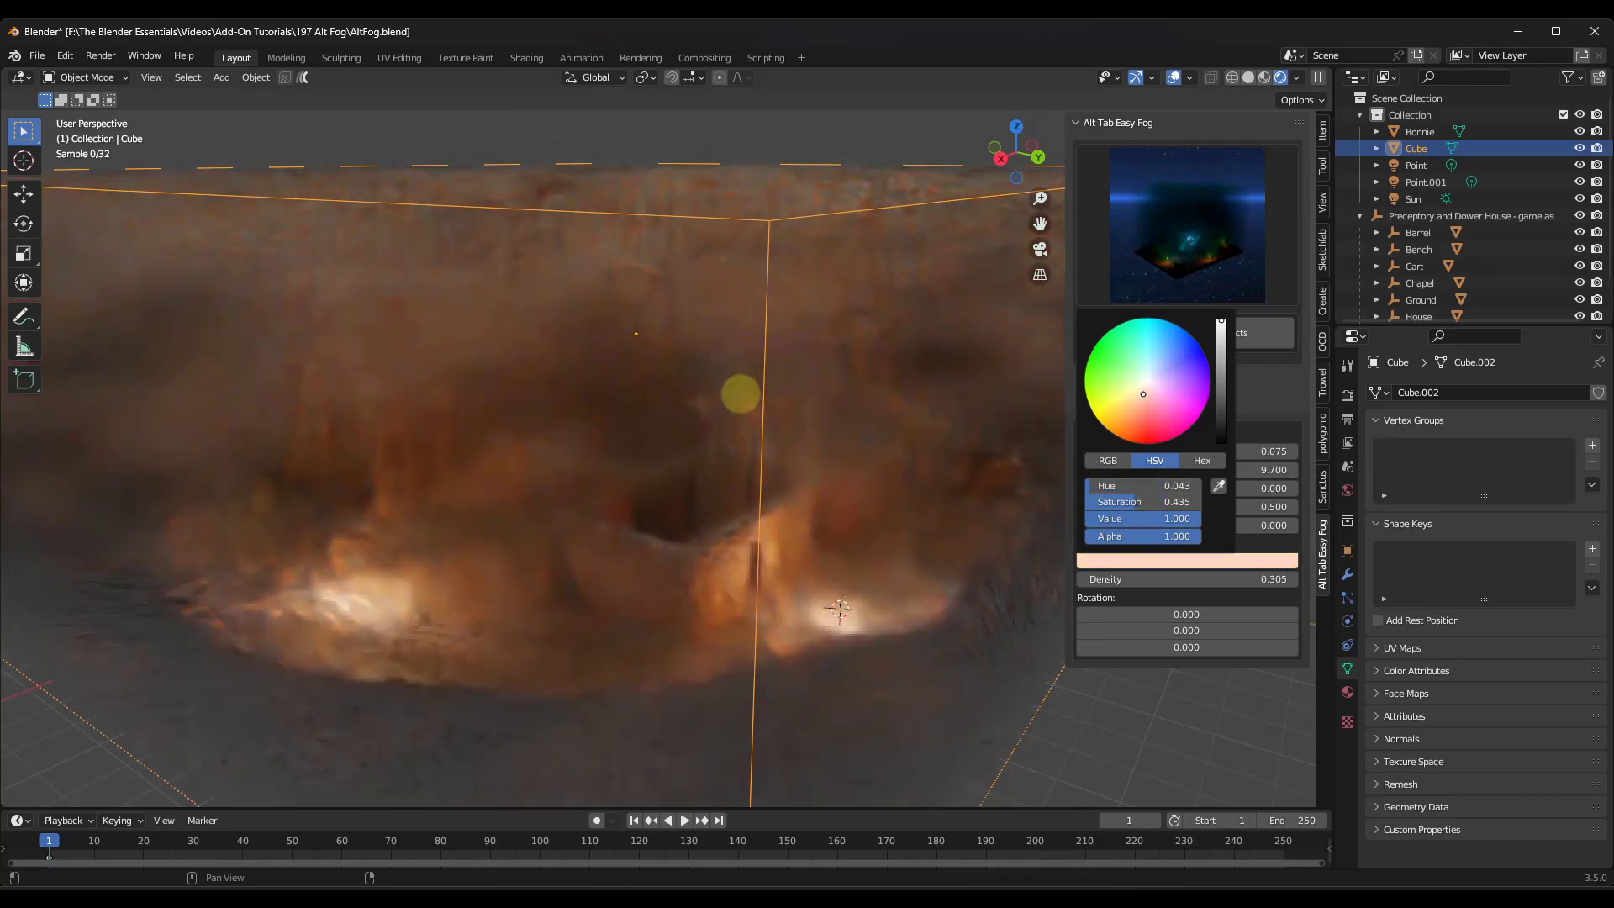
left_click(1221, 358)
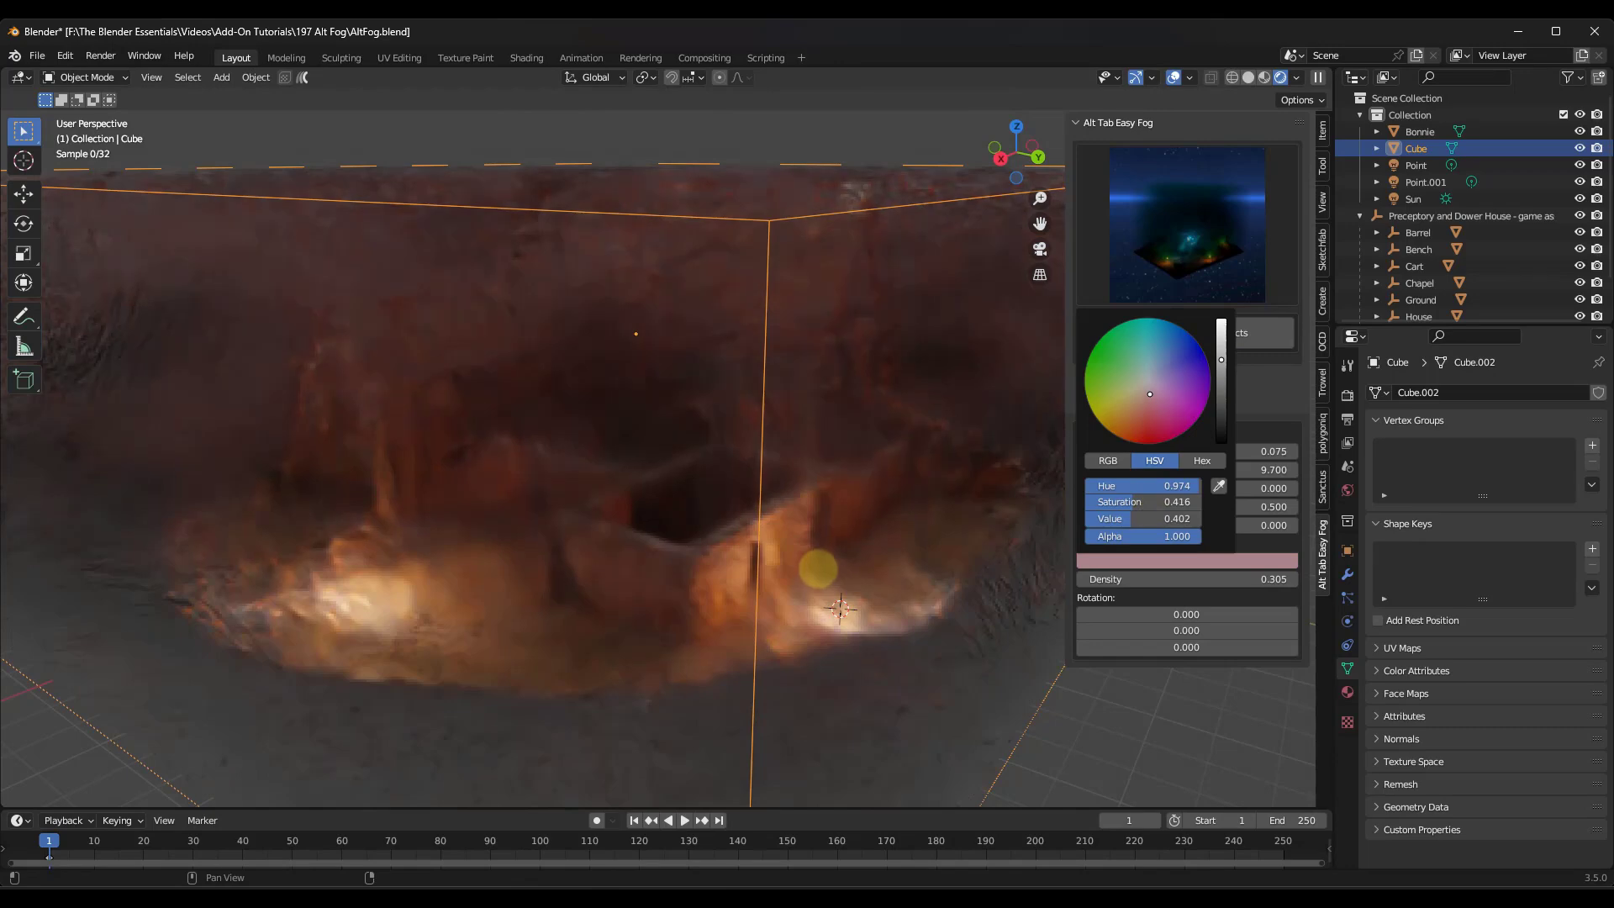
Inspect the pink-fogged house, then delete the fog Cube to clear the house
middle_click_drag(523, 565, 716, 411)
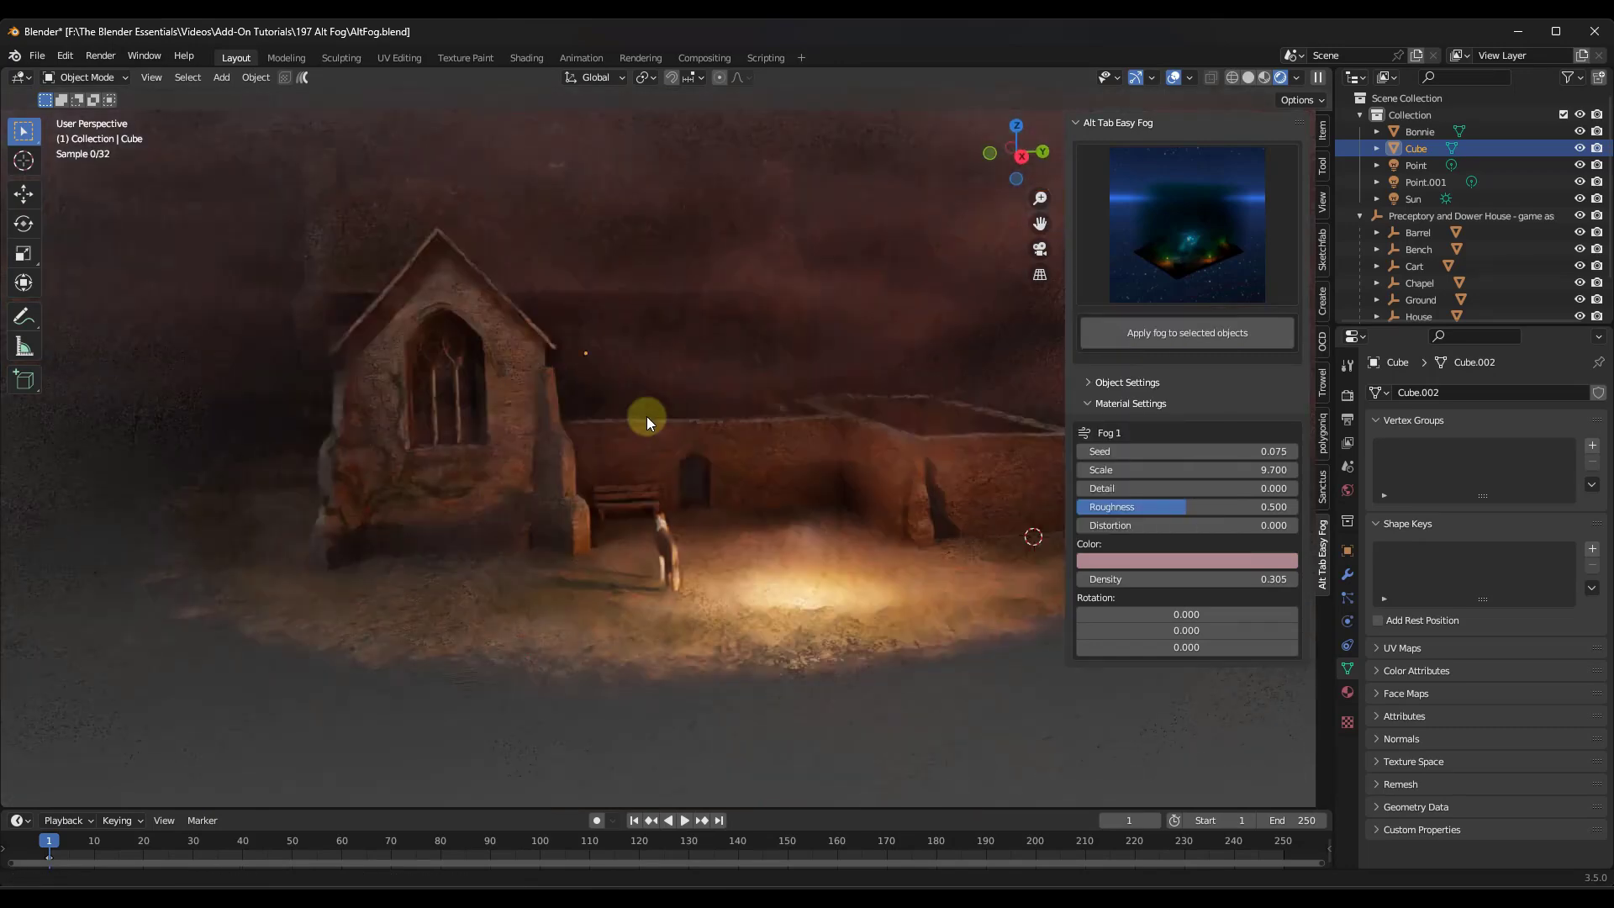
scroll(648, 416, "up", 3)
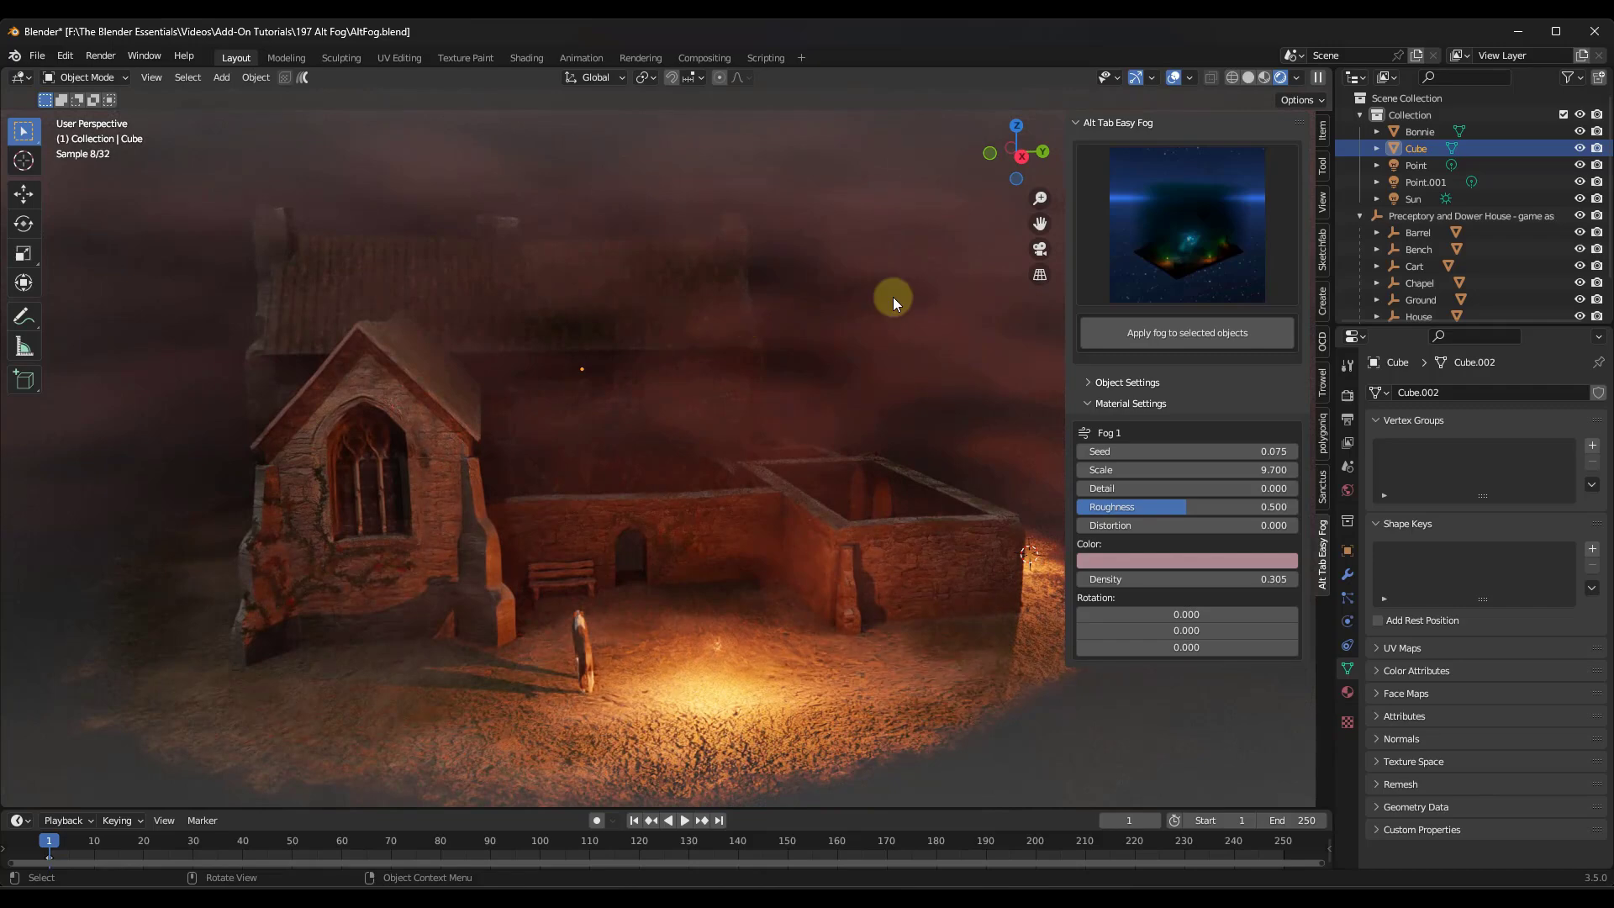
key("Delete")
right_click(1443, 199)
Apply the Fog 27 #z preset to the Preceptory hierarchy and raise Density toward 0.749
left_click(1426, 202)
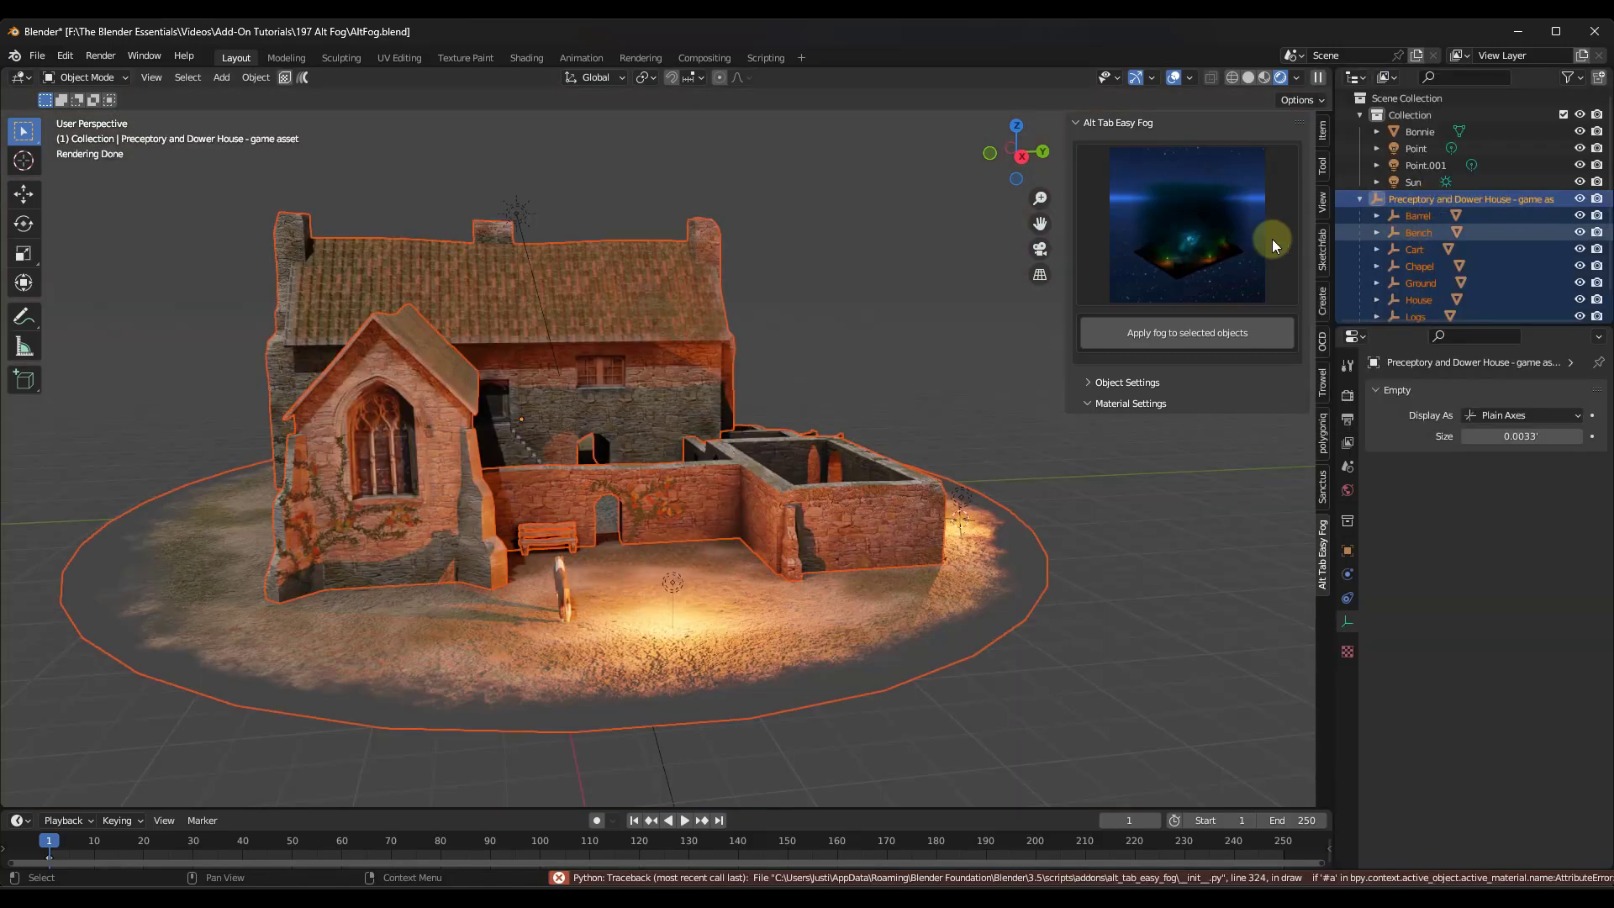
left_click(1208, 244)
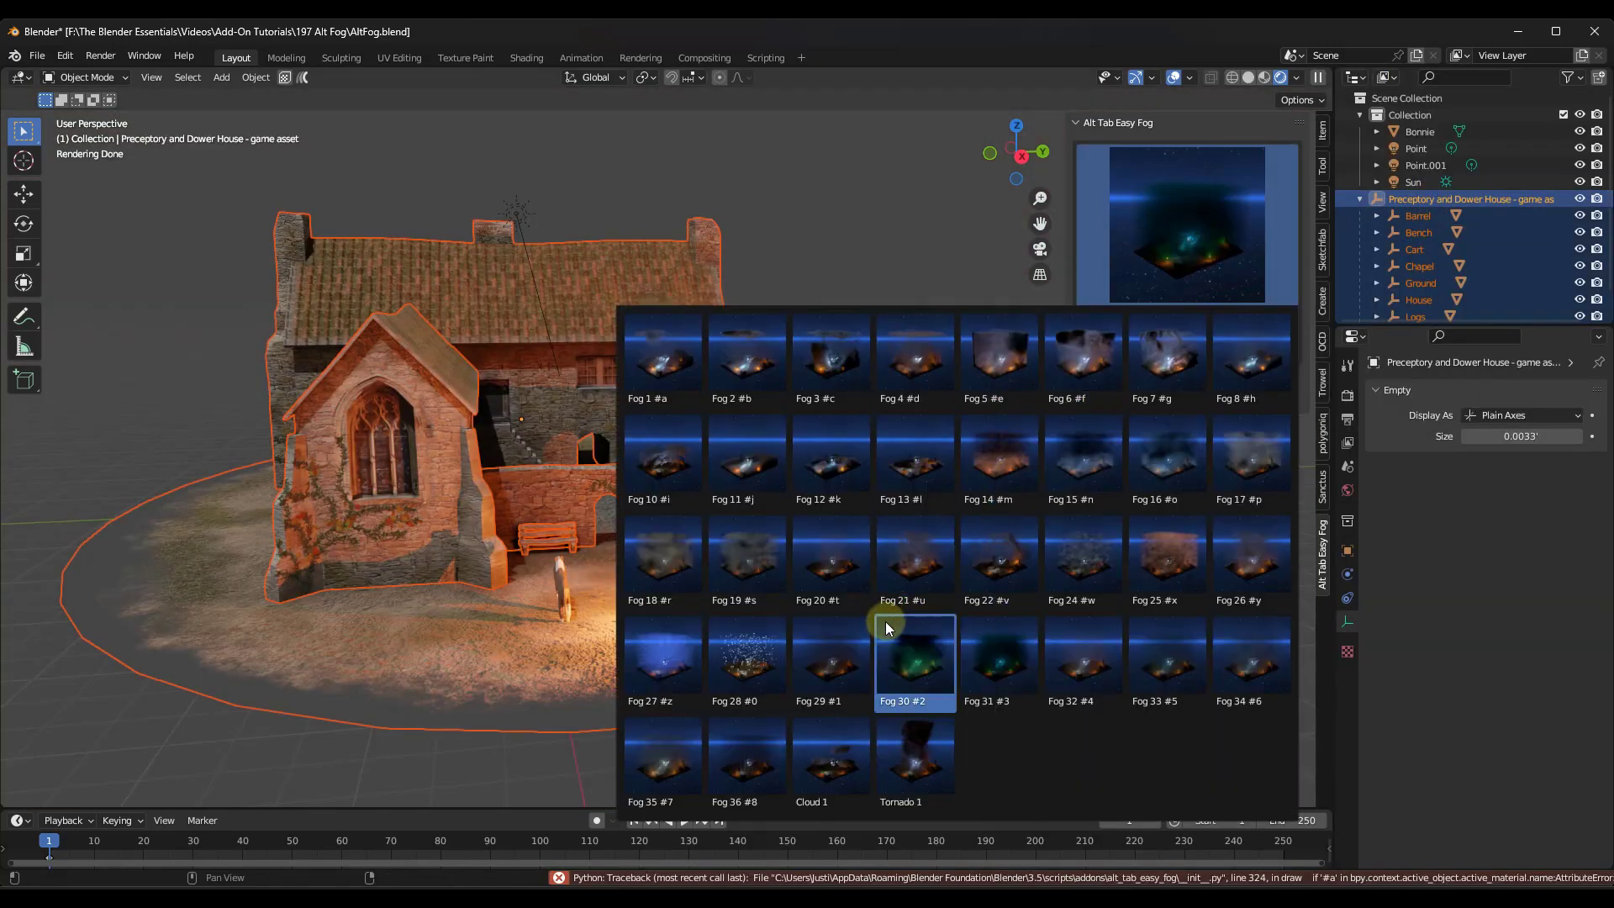
left_click(680, 669)
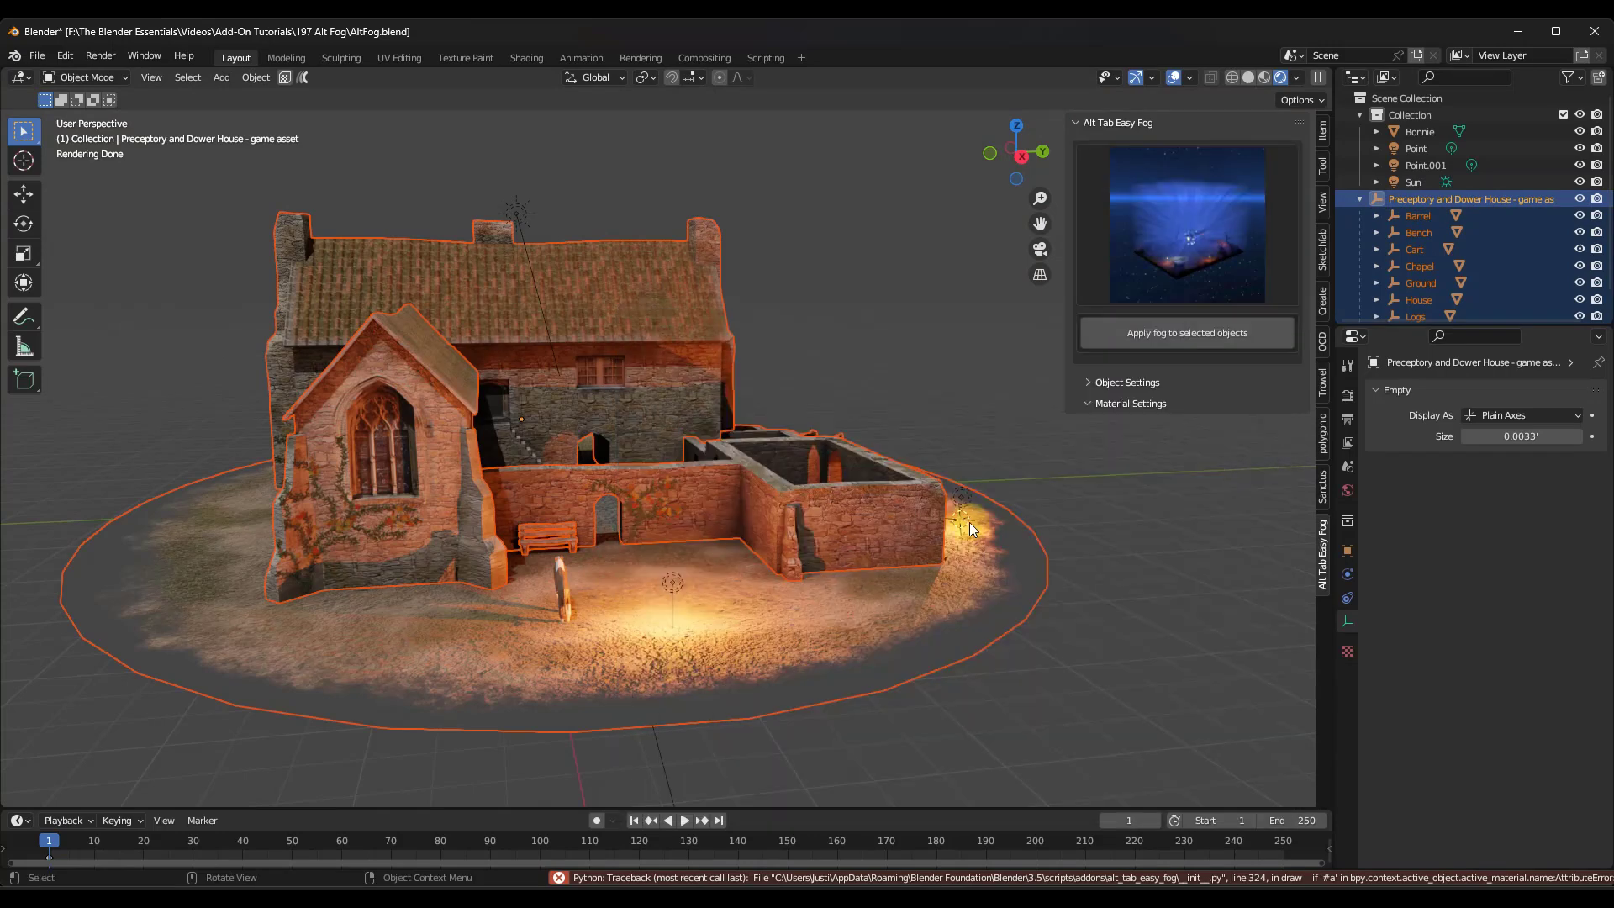
left_click(1192, 333)
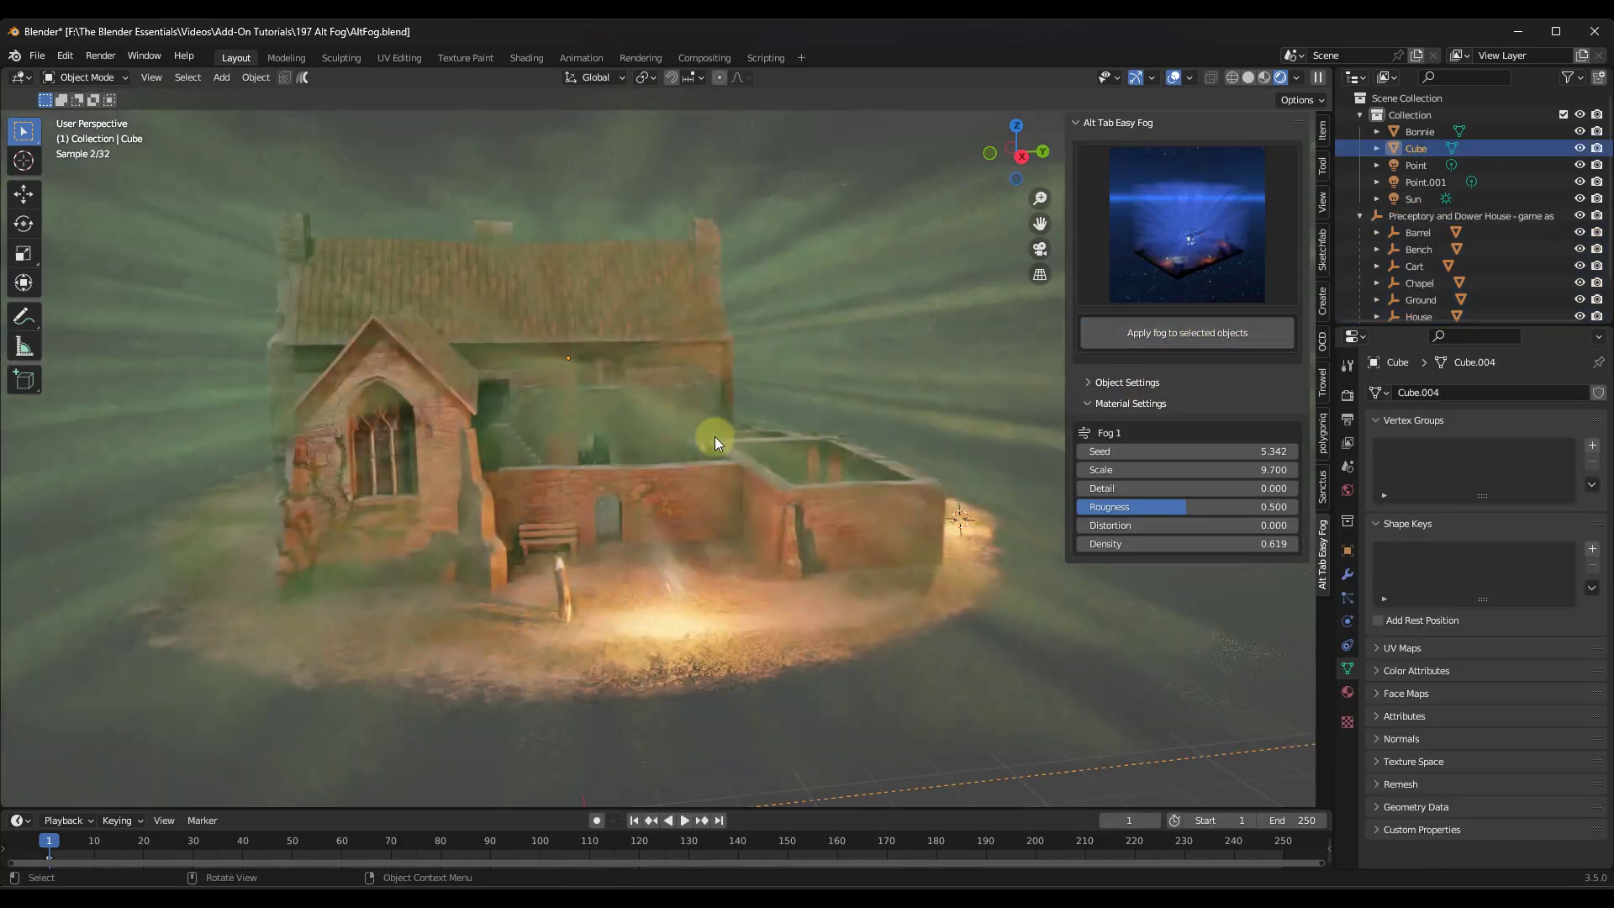
middle_click_drag(664, 441, 587, 442)
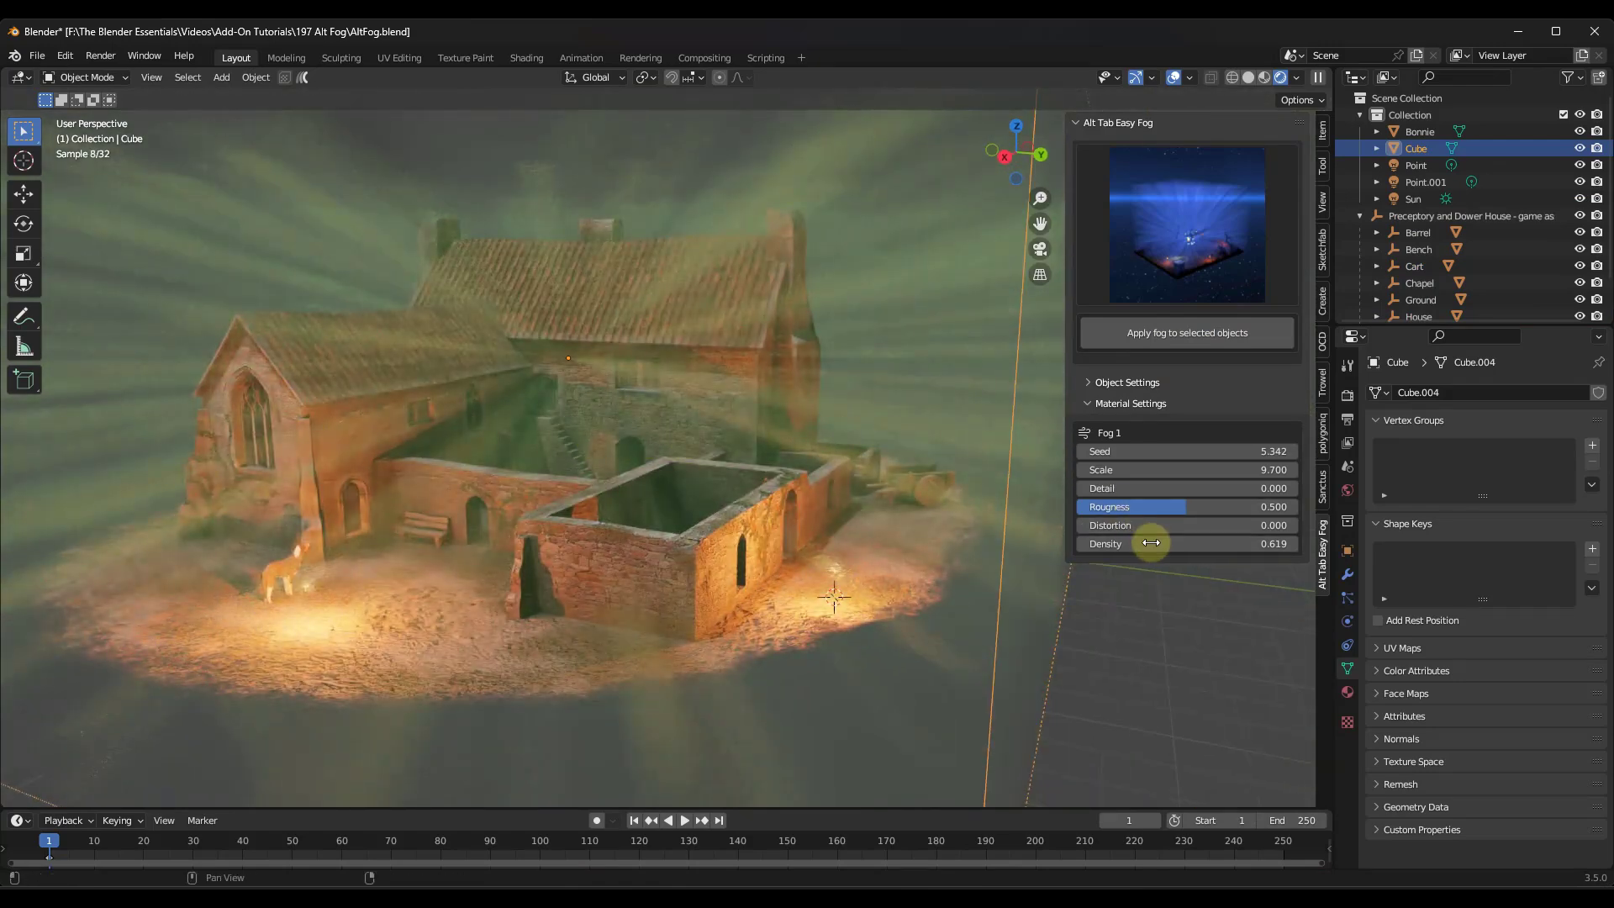
left_click_drag(1159, 545, 1201, 545)
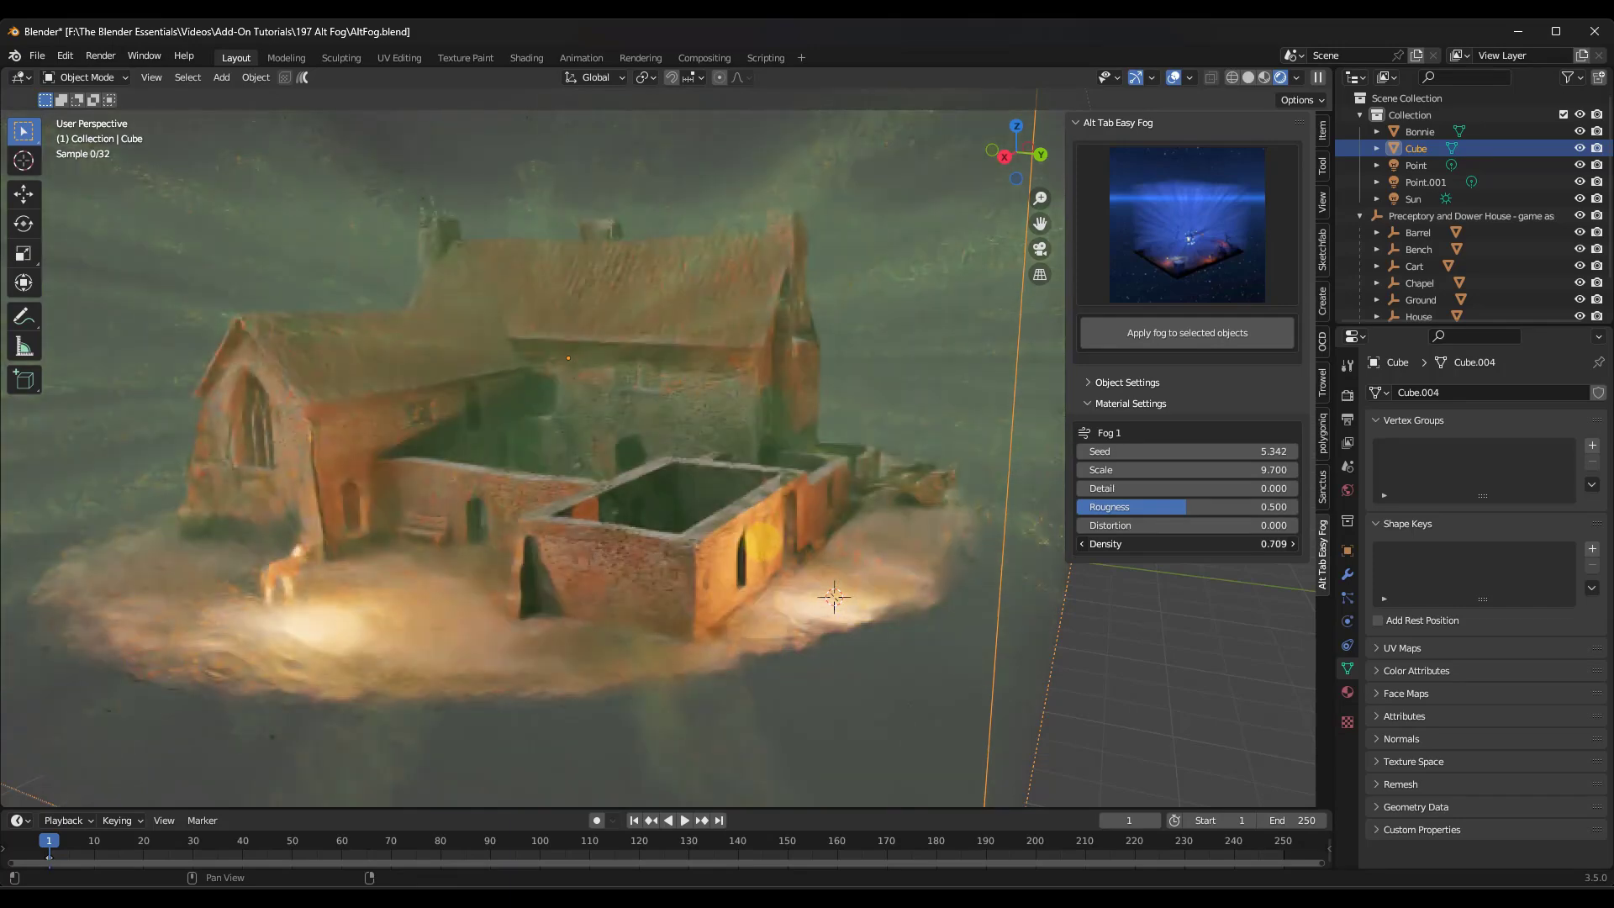